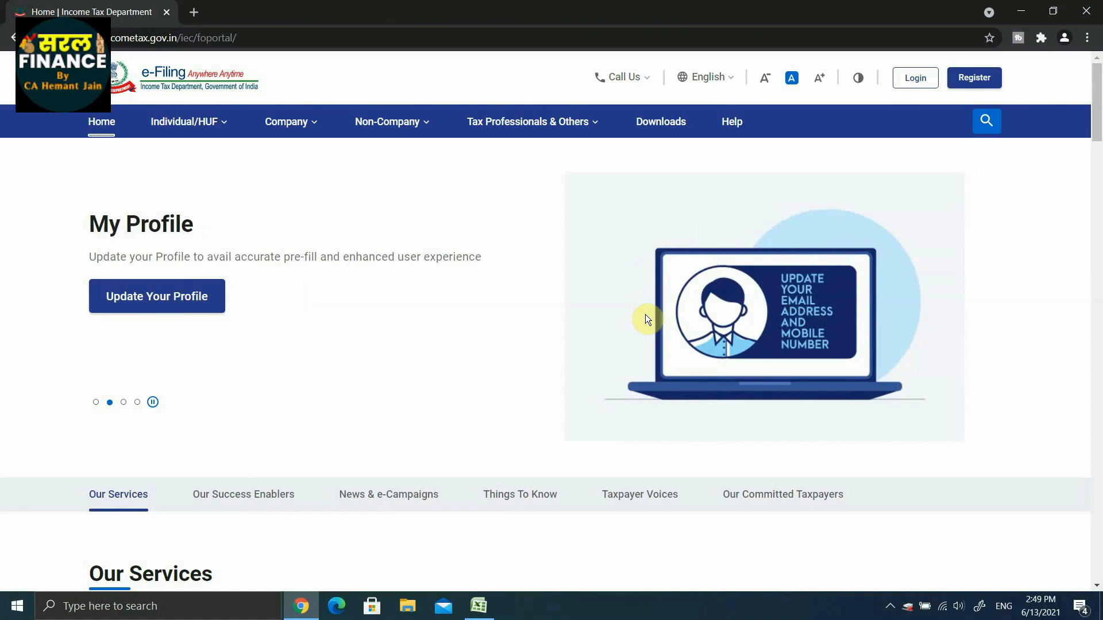
pyautogui.click(478, 606)
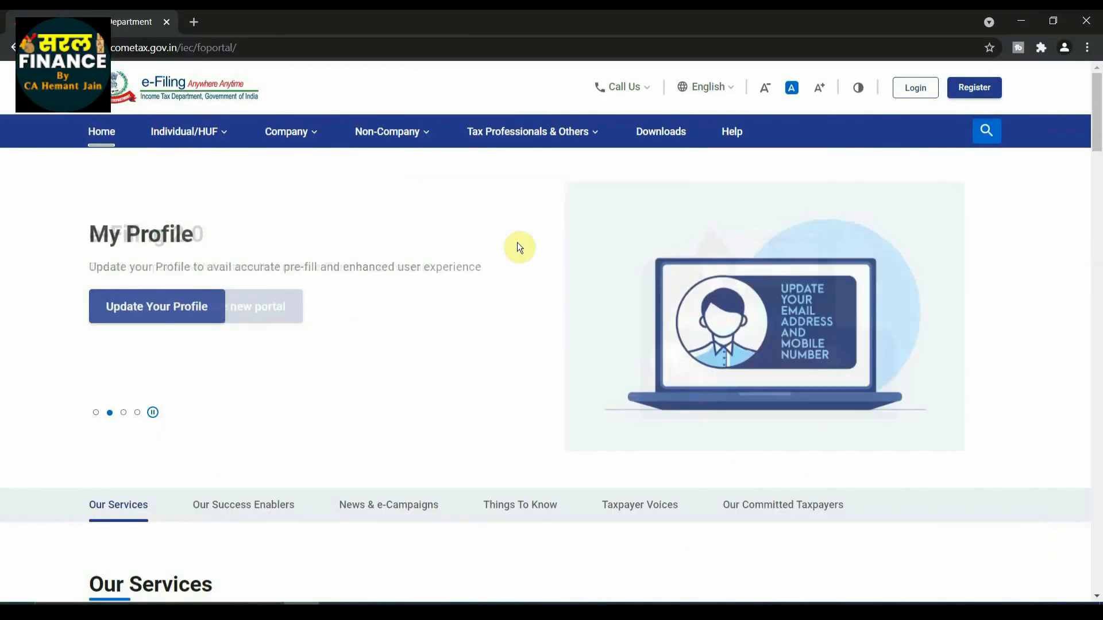
# Open the e-Filing login page and submit the taxpayer's PAN as the user ID.
pyautogui.click(913, 93)
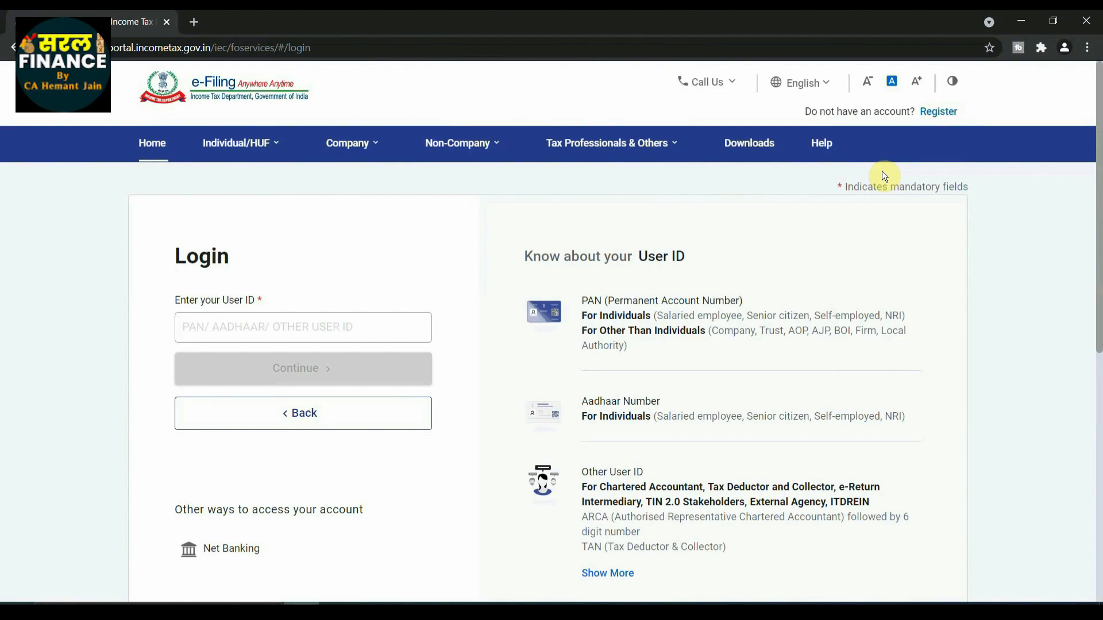
pyautogui.click(292, 329)
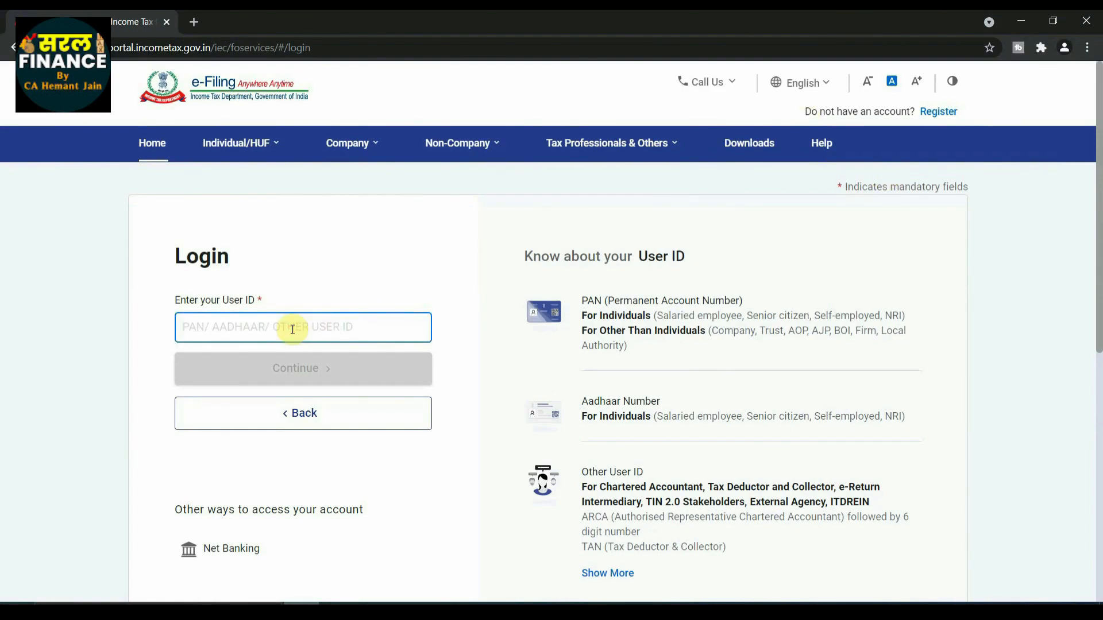
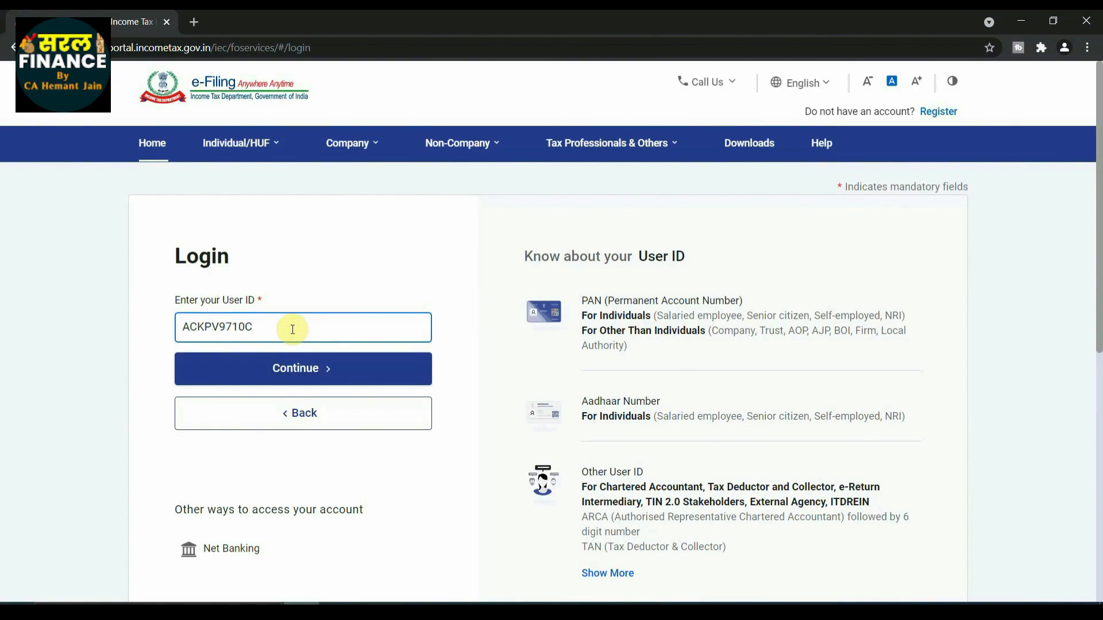
pyautogui.click(297, 371)
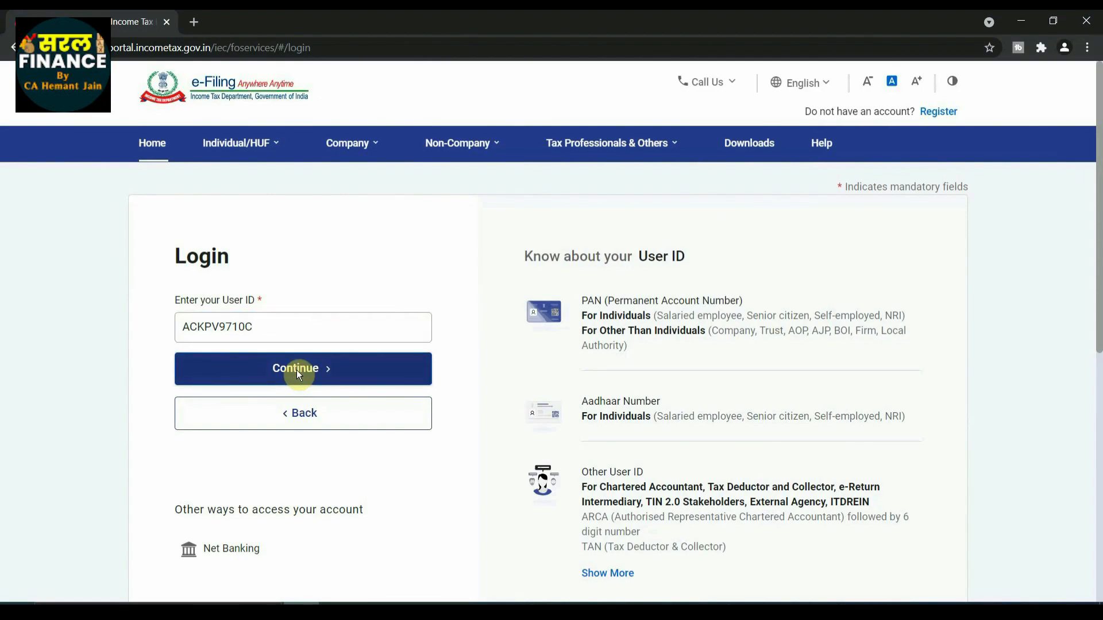
# Confirm the secure access message, enter the account password and log in.
pyautogui.scroll(-2, 296, 375)
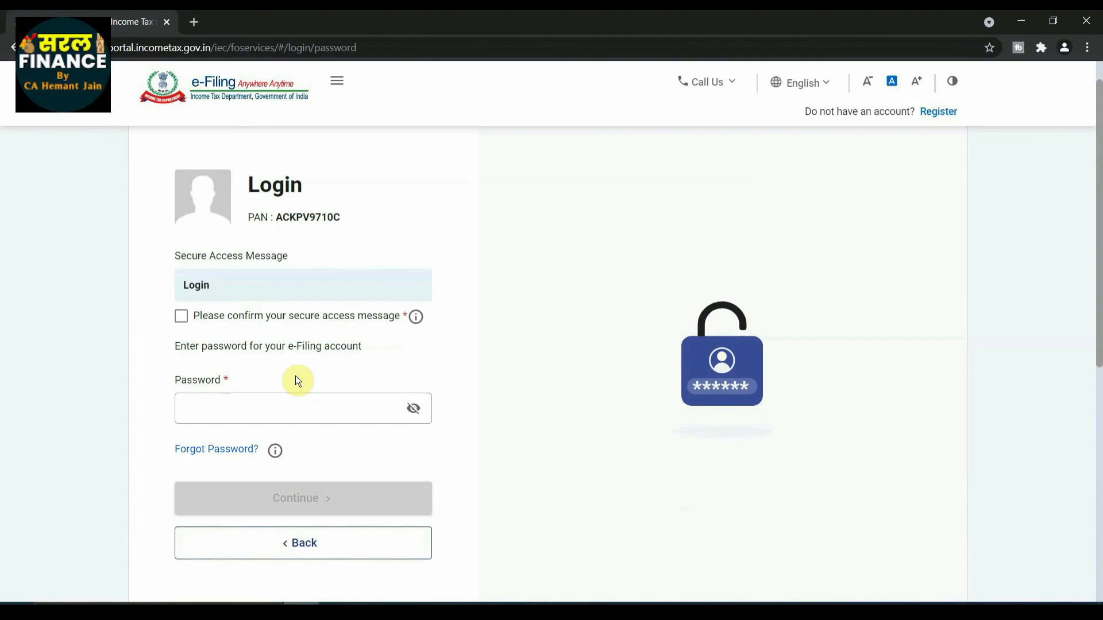
pyautogui.click(182, 318)
pyautogui.click(237, 410)
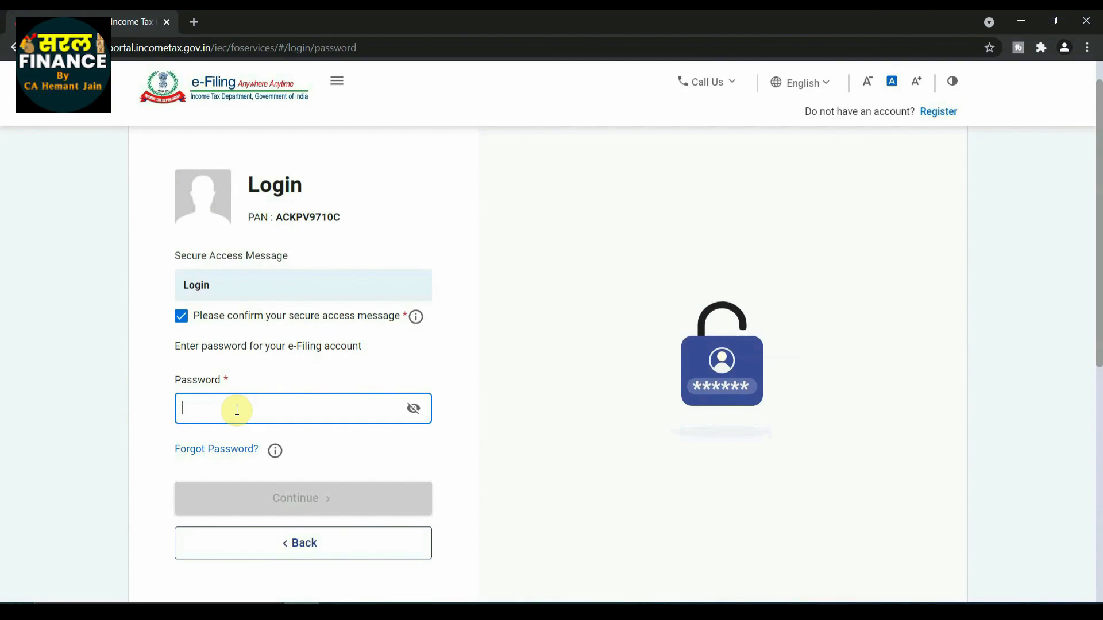
pyautogui.write('•••••')
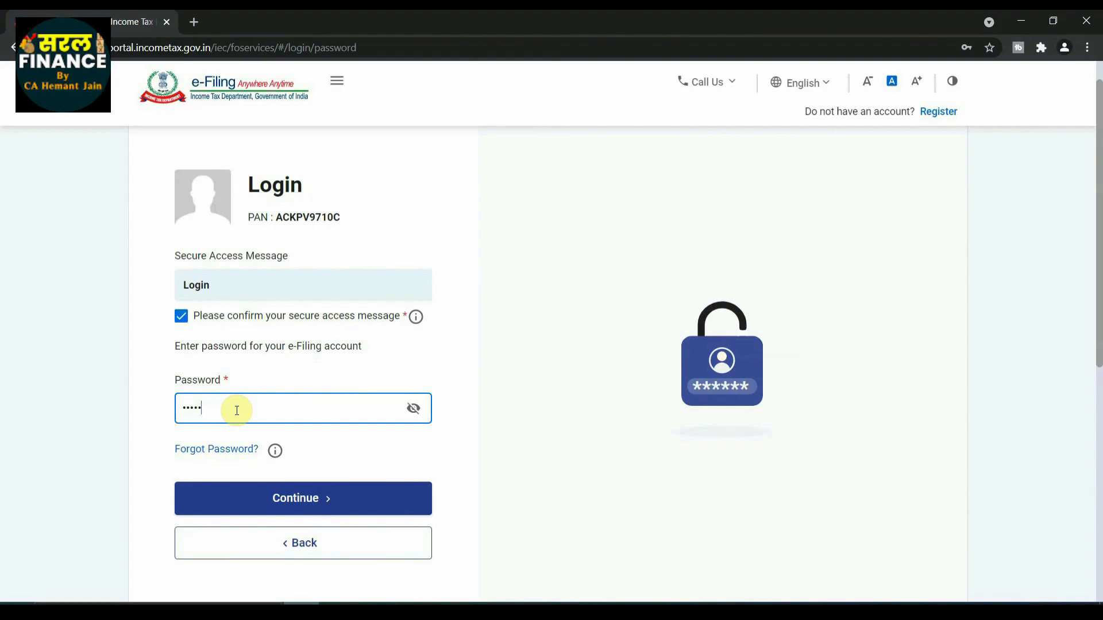
pyautogui.press('Return')
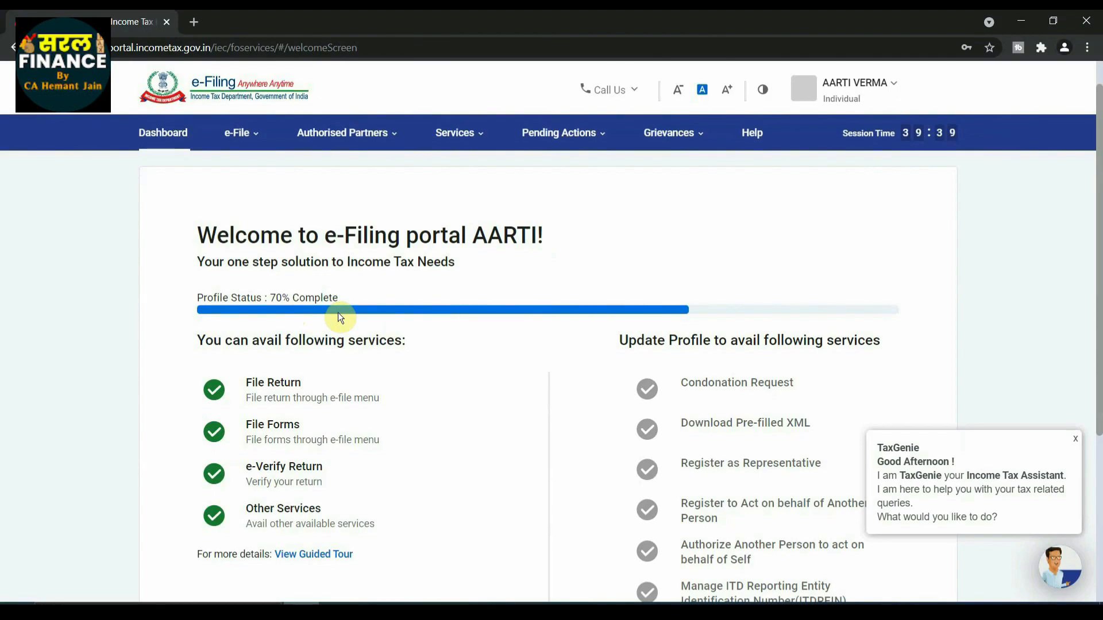
# Dismiss the TaxGenie chat message and skip the profile update to reach the dashboard.
pyautogui.scroll(-5, 338, 314)
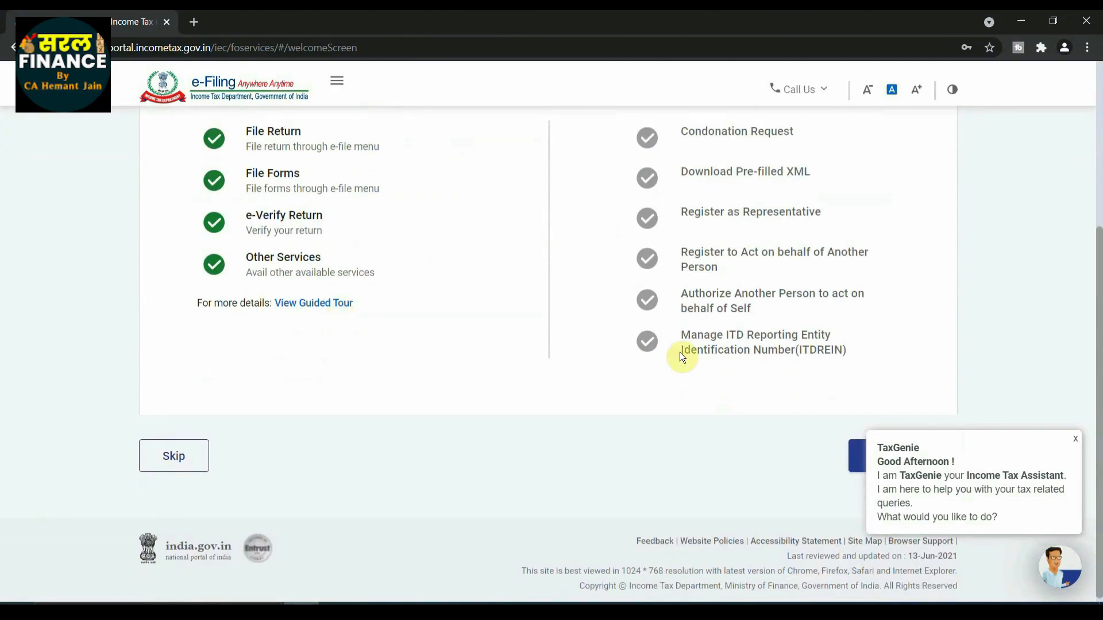
pyautogui.click(1075, 439)
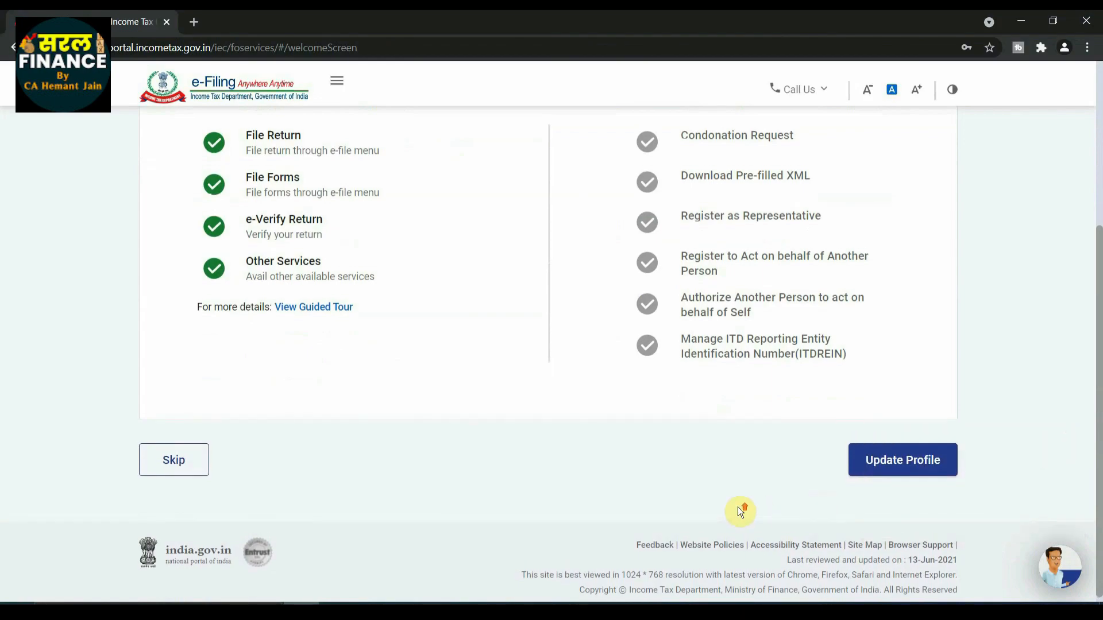
pyautogui.scroll(4, 737, 507)
pyautogui.scroll(-1, 740, 507)
pyautogui.scroll(-2, 739, 507)
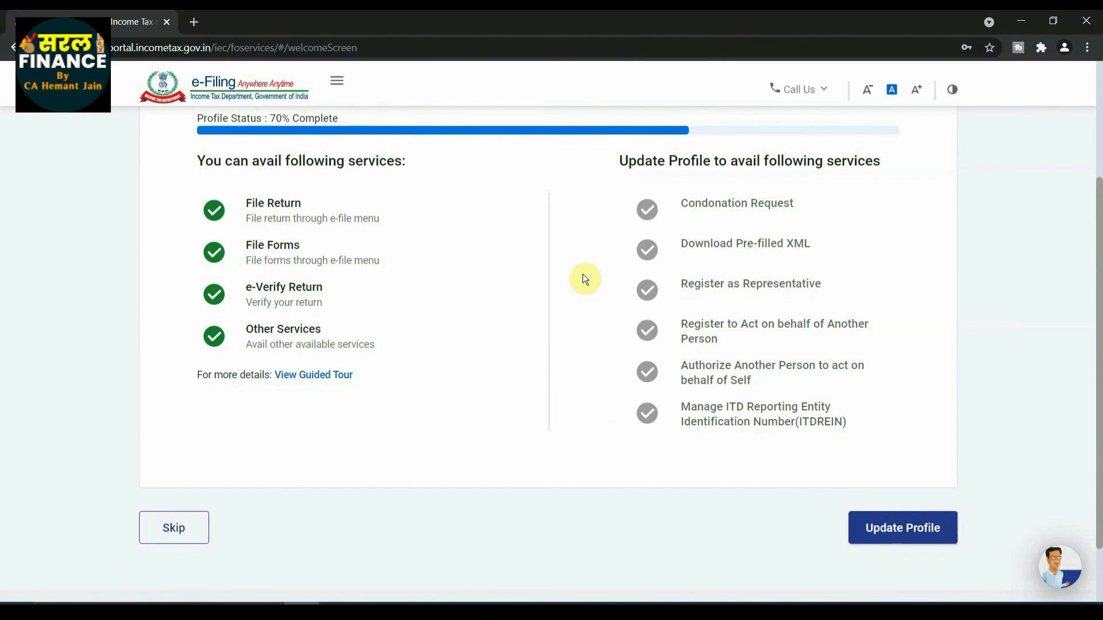
pyautogui.scroll(3, 546, 322)
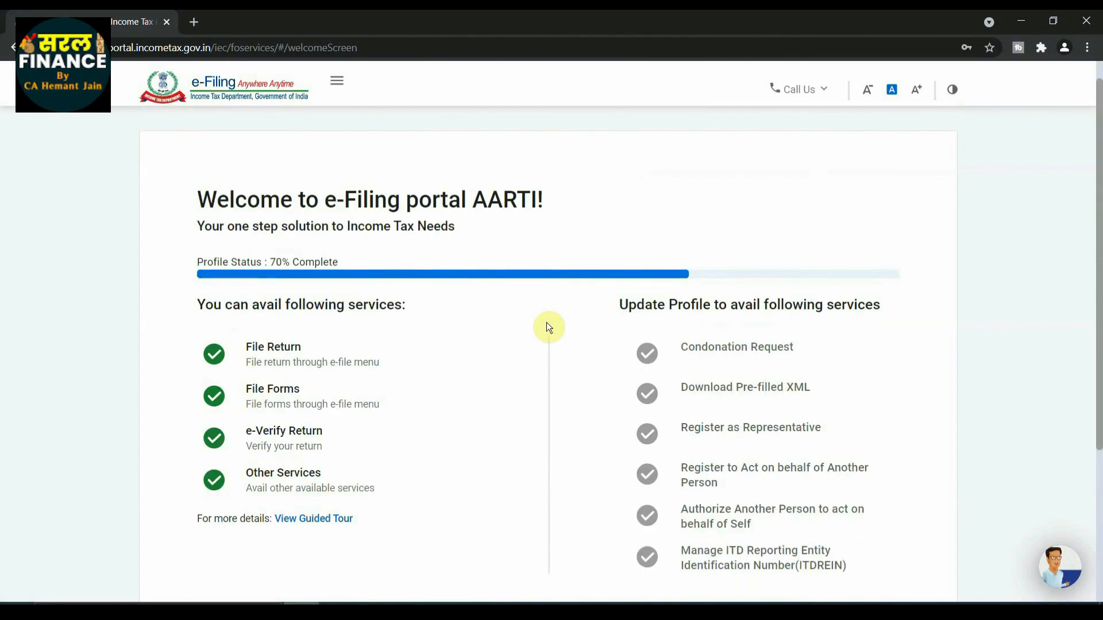
pyautogui.scroll(-4, 546, 327)
pyautogui.click(179, 458)
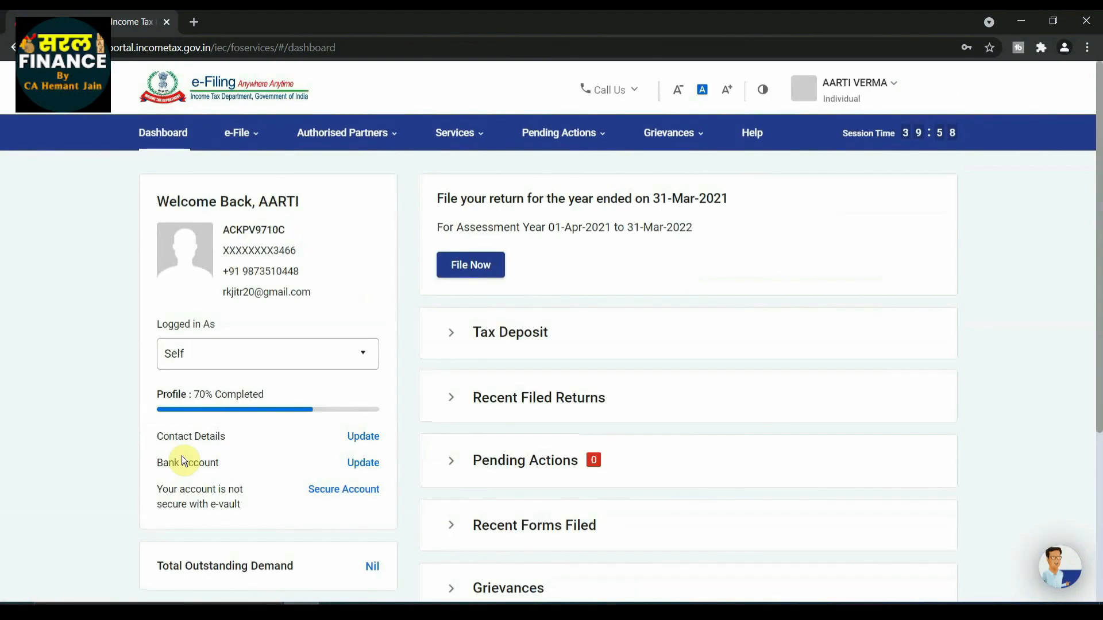
# Open the File Income Tax Return form from the income tax returns options.
pyautogui.scroll(-4, 637, 321)
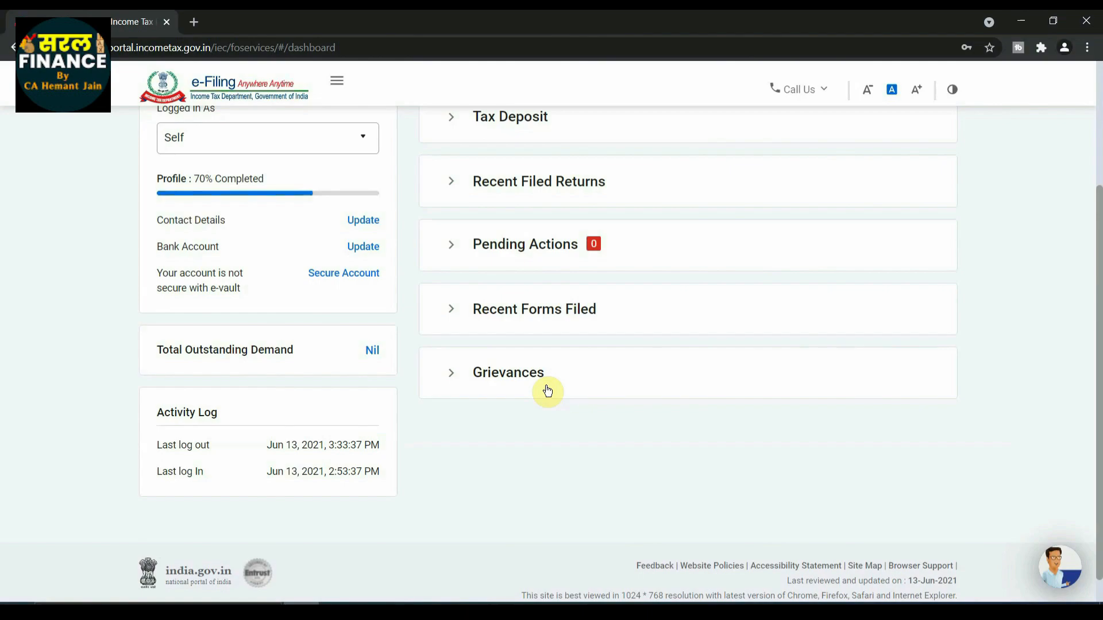
pyautogui.scroll(3, 548, 391)
pyautogui.scroll(2, 548, 391)
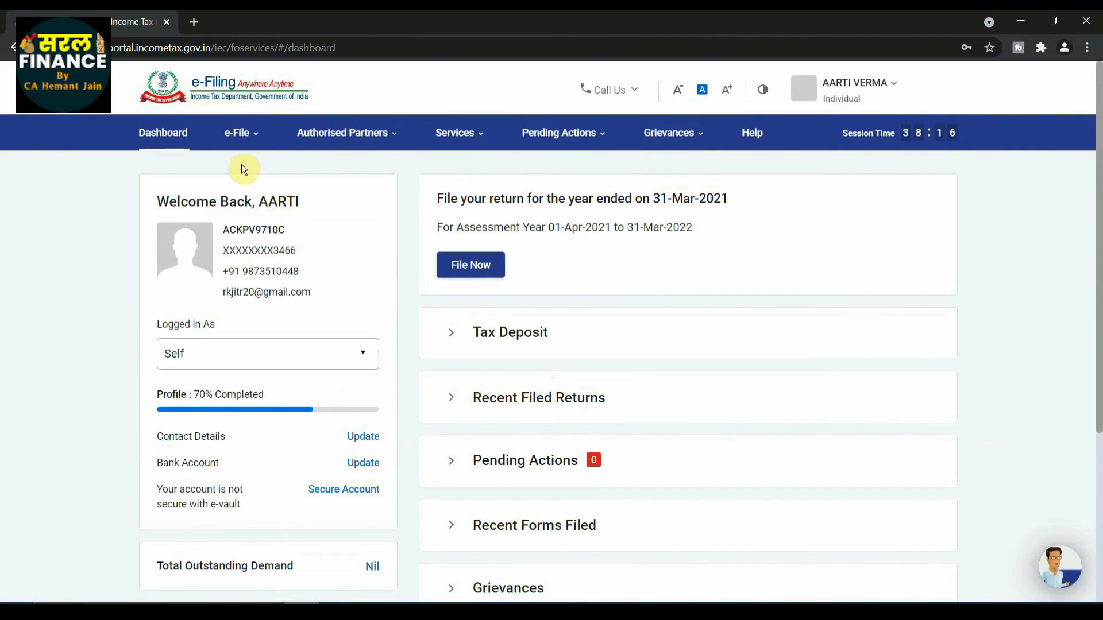
pyautogui.moveTo(239, 148)
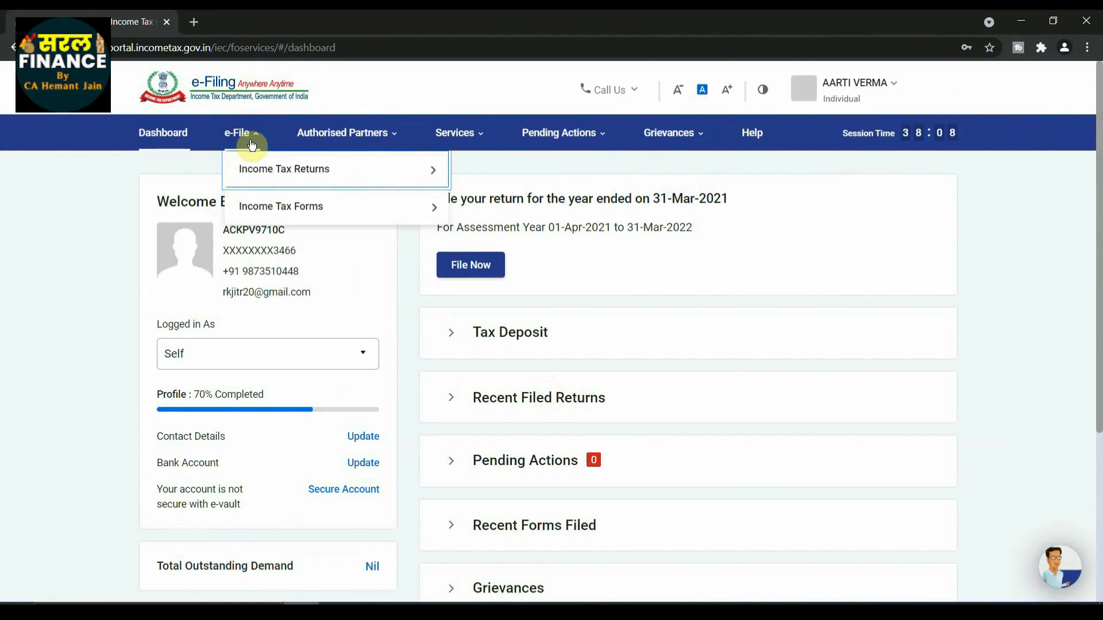
pyautogui.moveTo(266, 173)
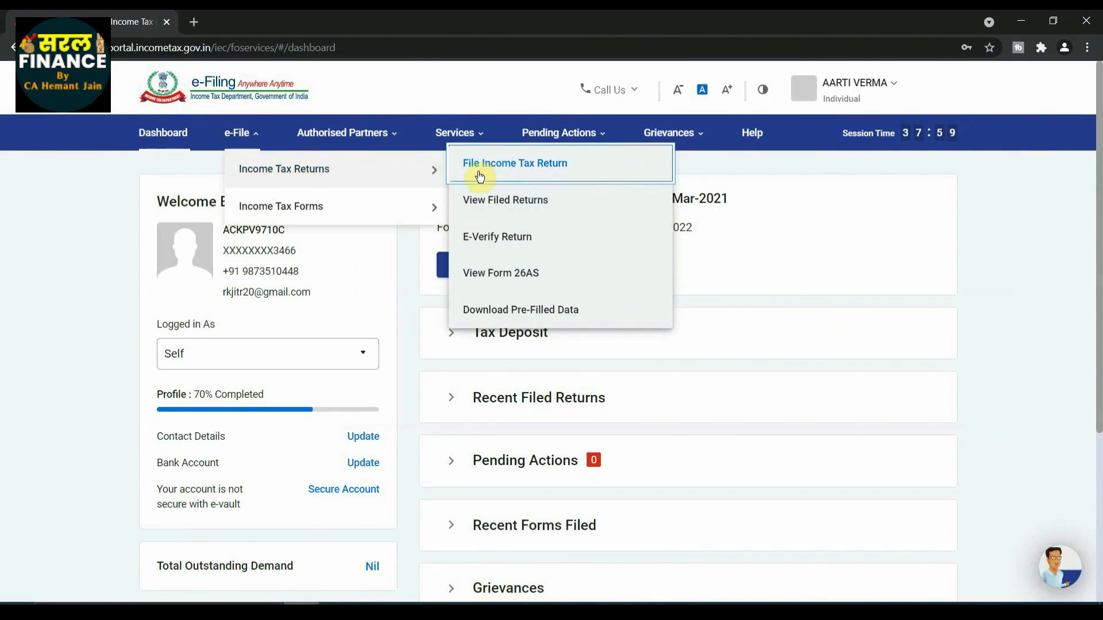
pyautogui.click(521, 162)
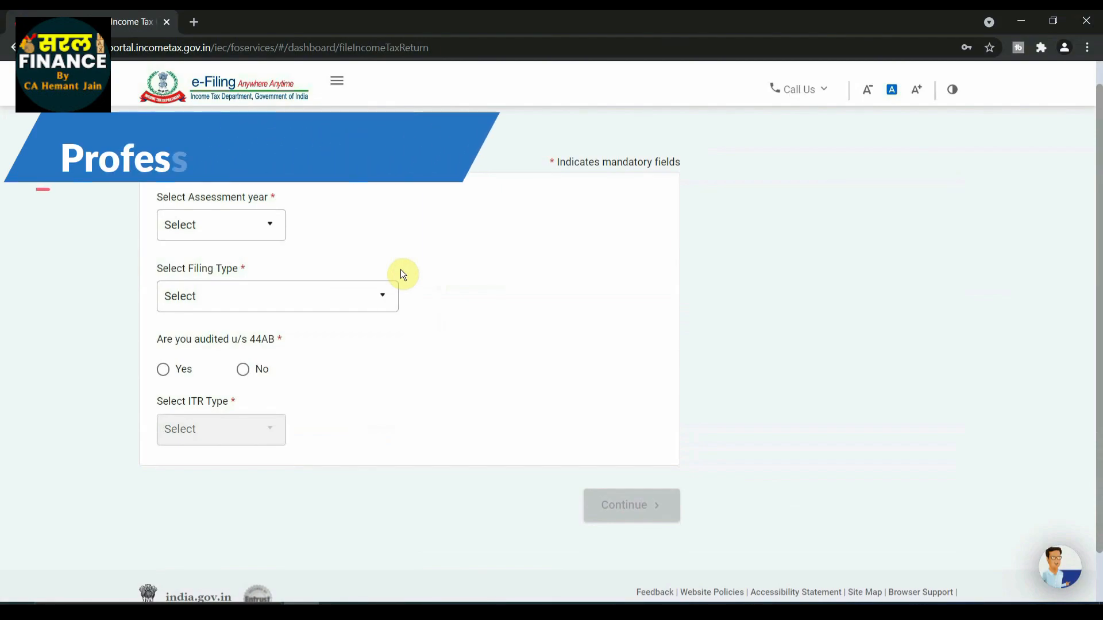
# Select assessment year 2021-22 (Current A.Y.) for the return and continue to the filing mode selection.
pyautogui.click(267, 224)
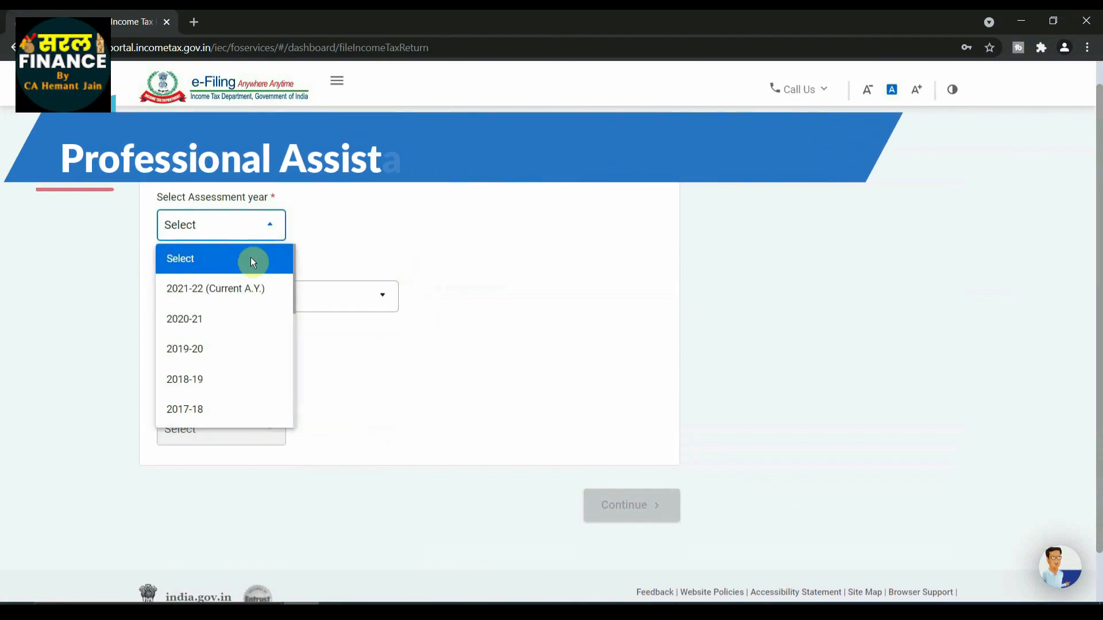
pyautogui.click(248, 294)
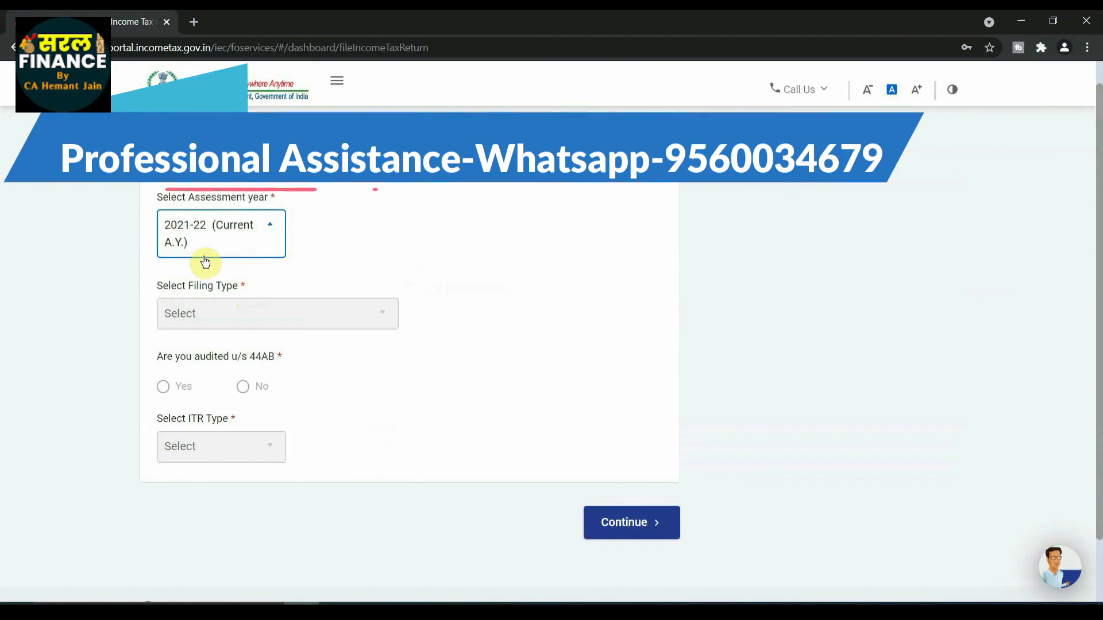
pyautogui.click(630, 525)
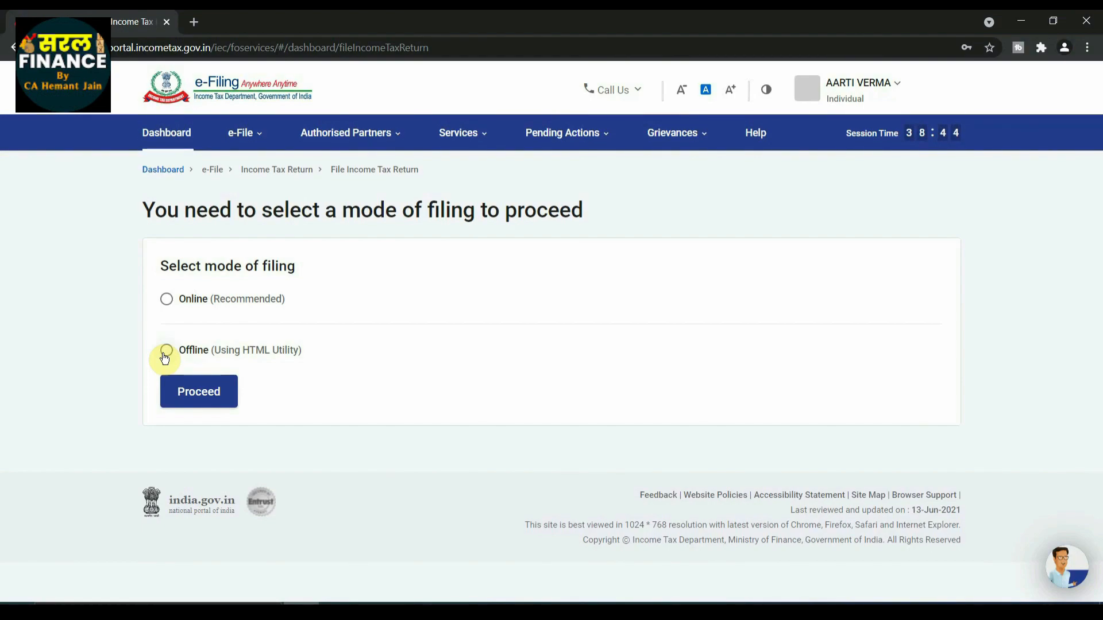
# Choose the Online mode of filing and start a new income tax return filing.
pyautogui.click(168, 304)
pyautogui.click(198, 393)
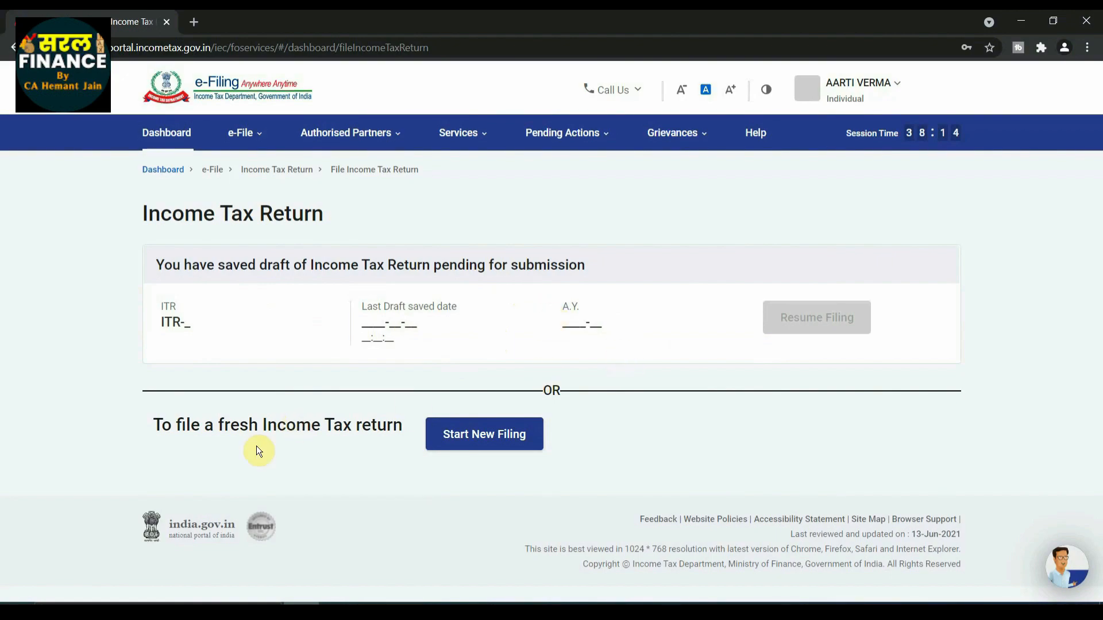
pyautogui.click(488, 441)
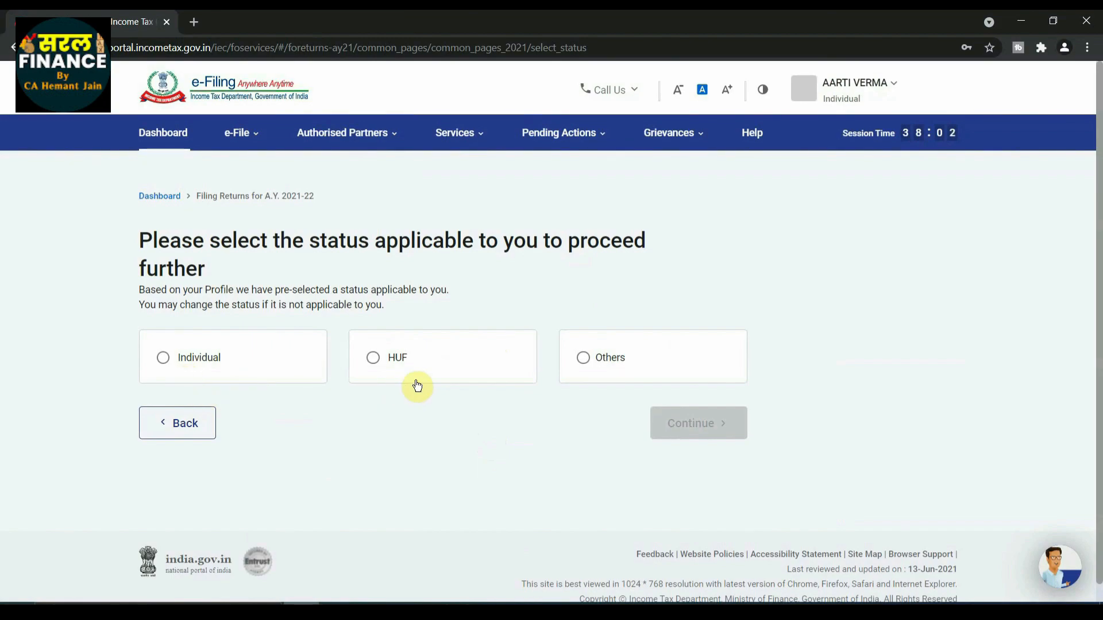
# Set the applicable status to Individual and proceed with the ITR-1 form.
pyautogui.click(164, 359)
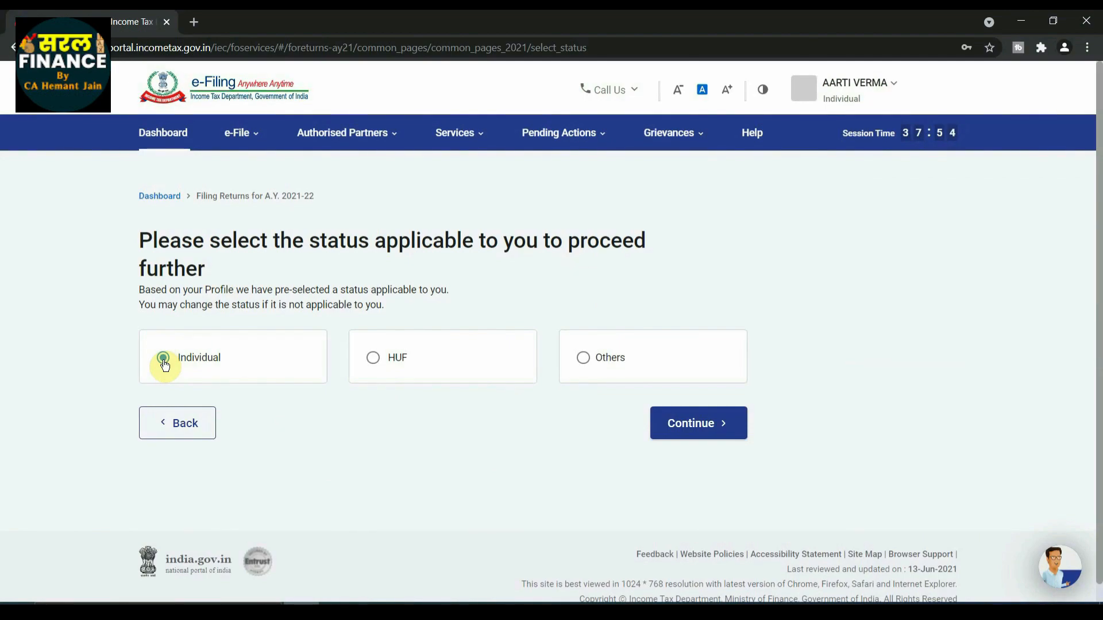
pyautogui.click(687, 425)
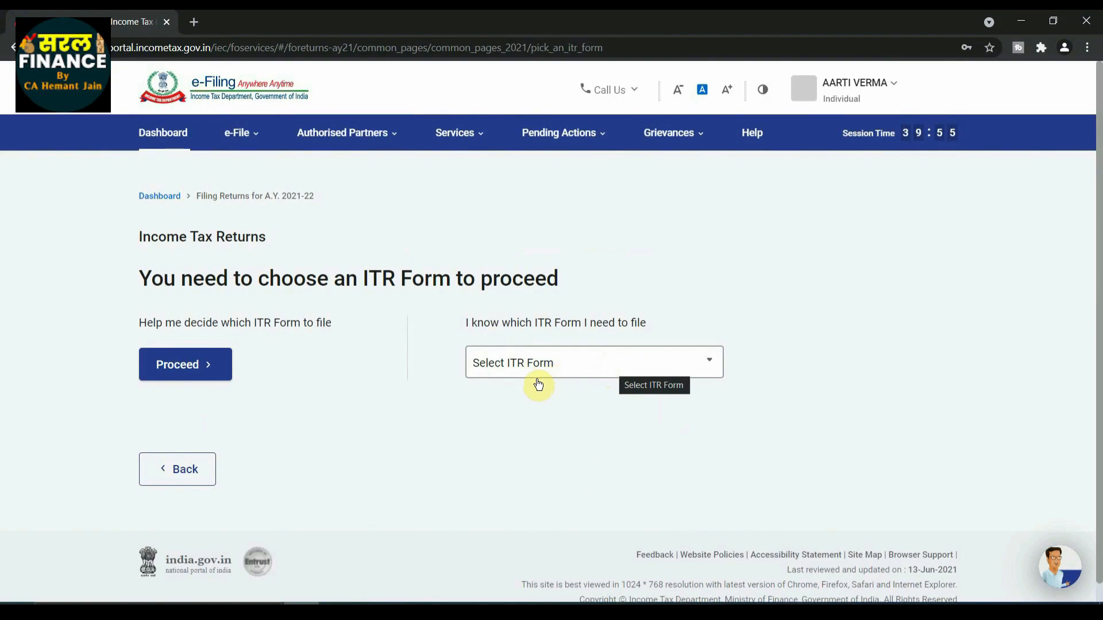
pyautogui.click(611, 362)
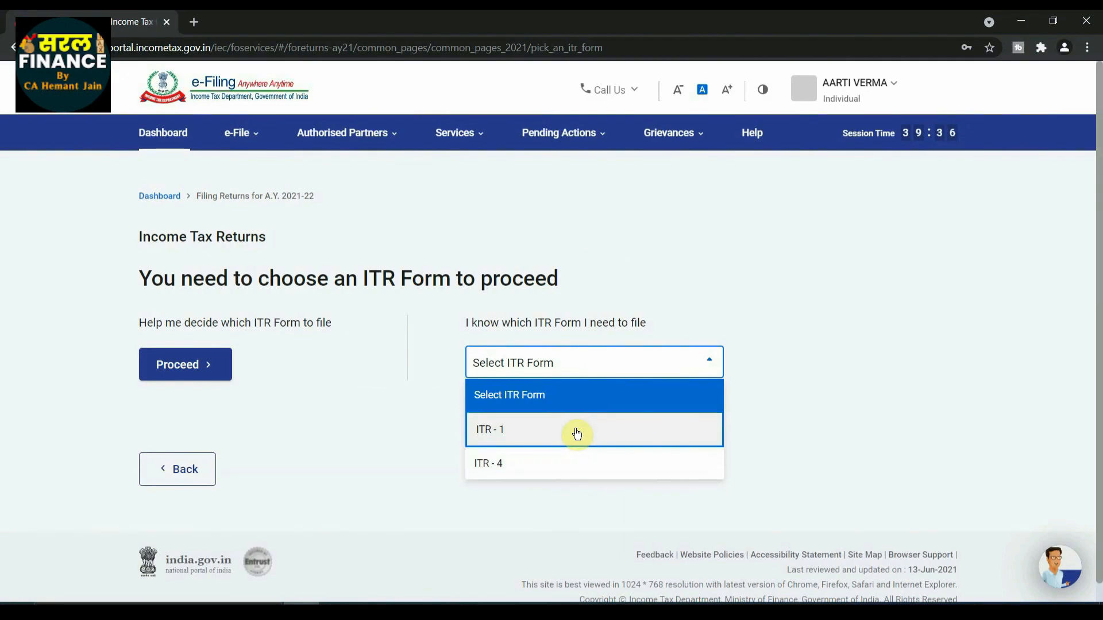
pyautogui.click(529, 432)
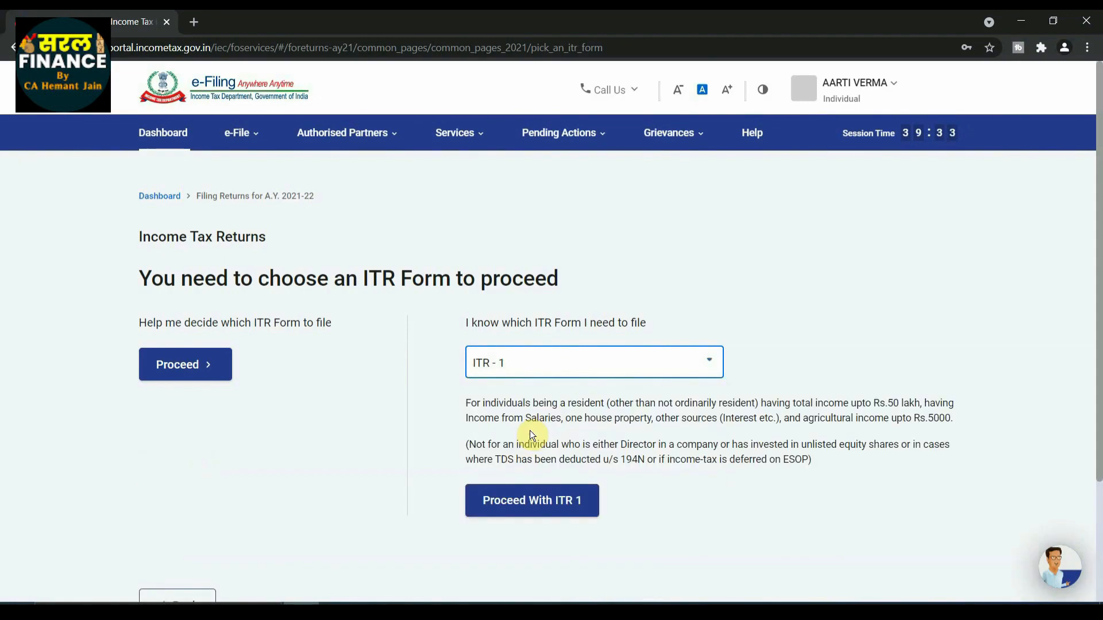
pyautogui.click(539, 506)
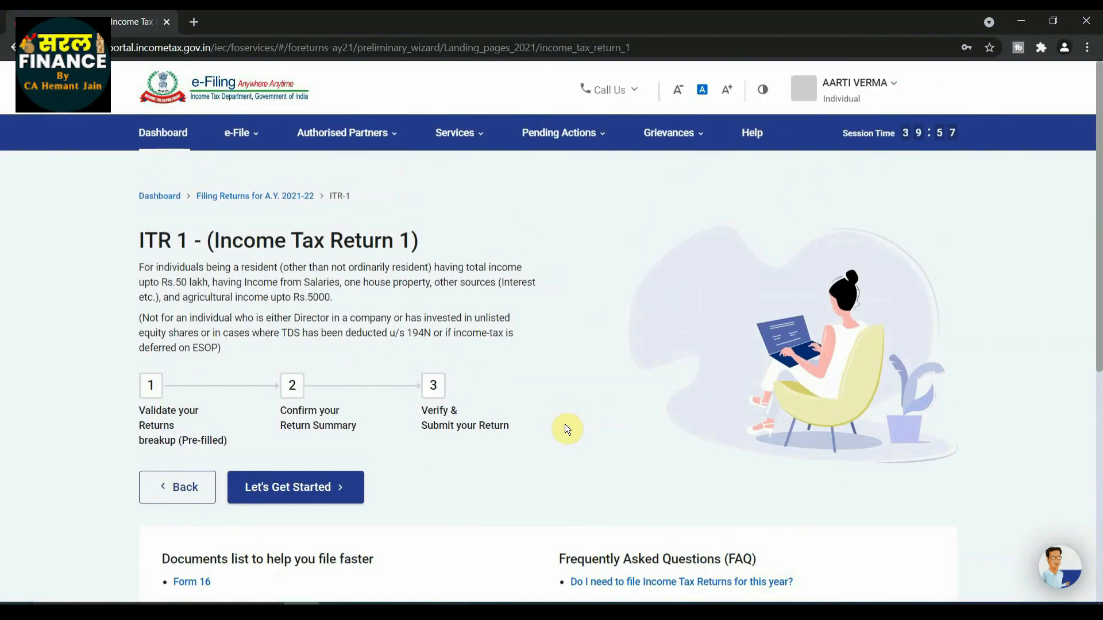
# State "Taxable income is more than basic exemption limit" as the reason for filing the return and continue.
pyautogui.scroll(-1, 566, 428)
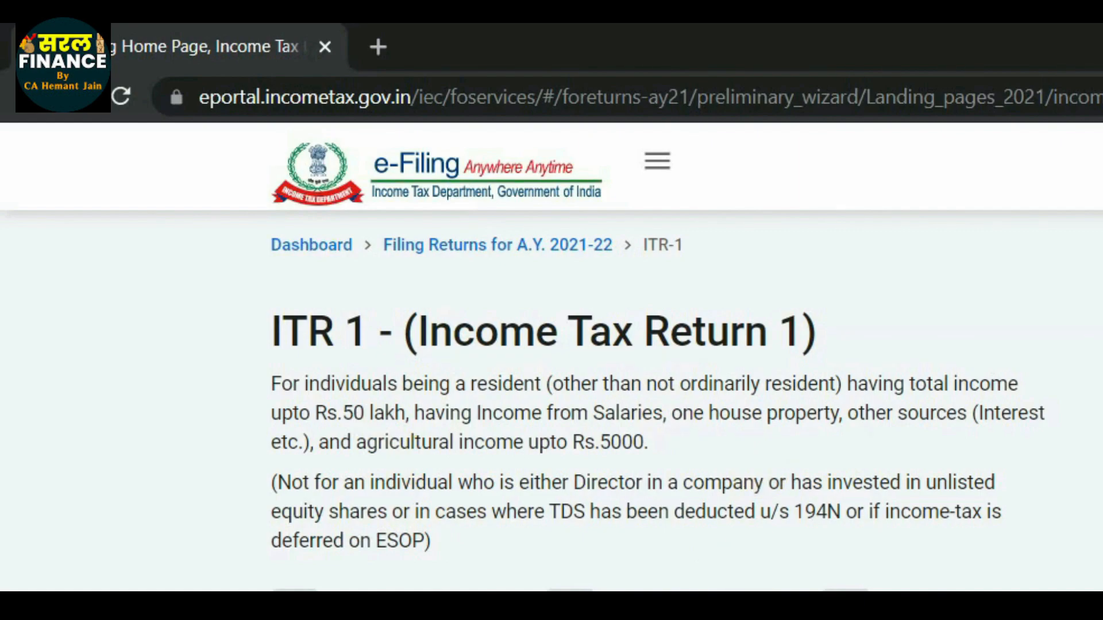
pyautogui.scroll(-2, 570, 358)
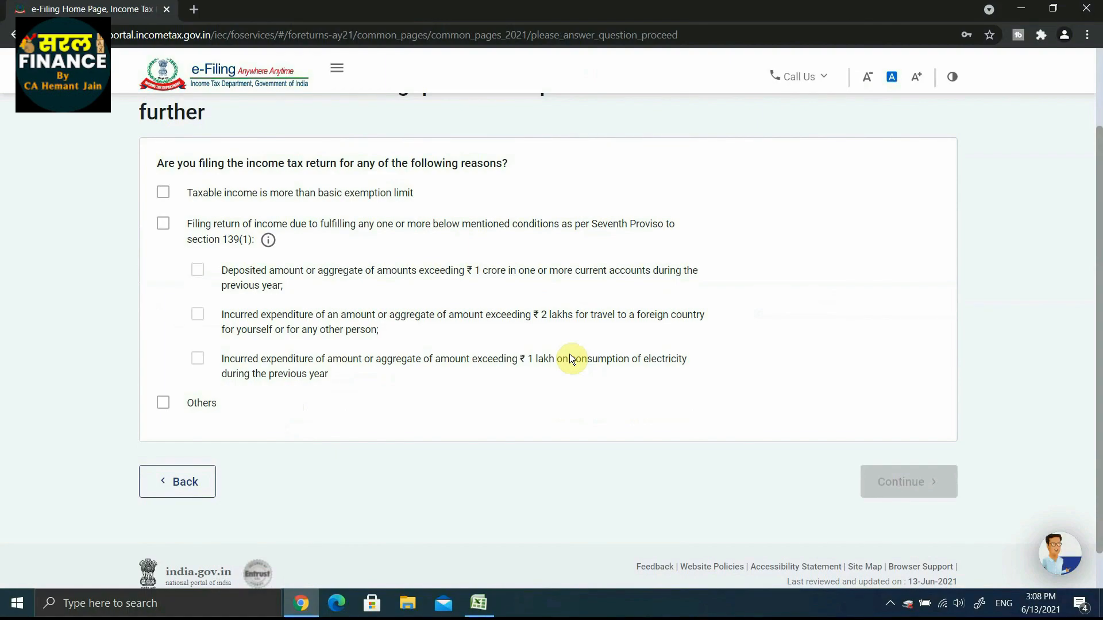
pyautogui.click(160, 194)
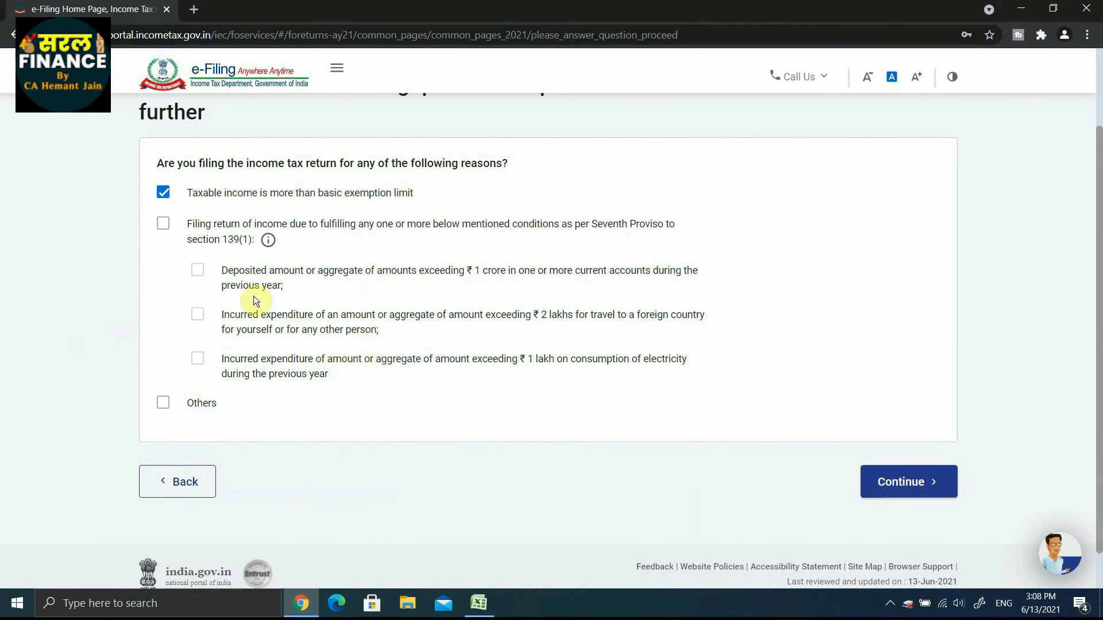
pyautogui.click(164, 194)
pyautogui.click(164, 194)
pyautogui.click(897, 481)
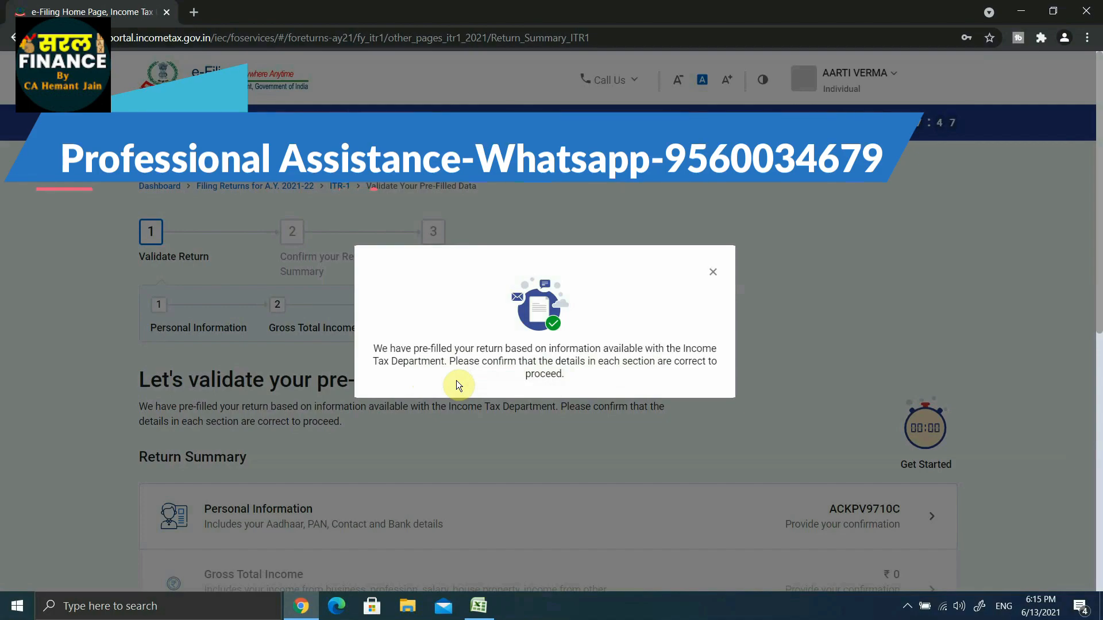
# Dismiss the pre-filled return notice and open the Personal Information section of the return summary.
pyautogui.click(713, 272)
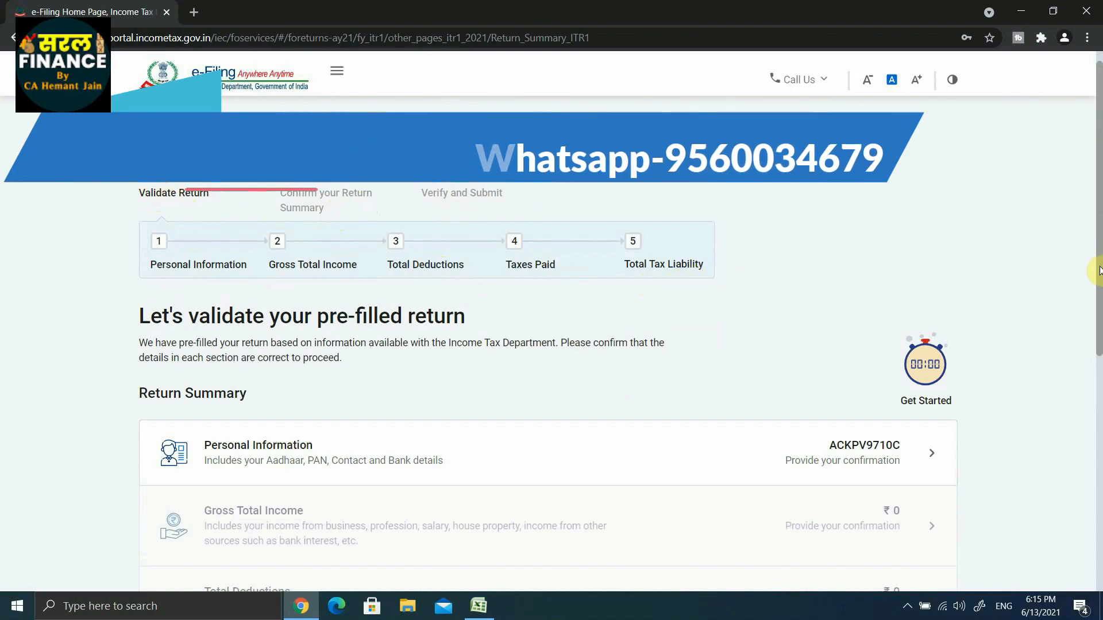
pyautogui.scroll(-3, 517, 343)
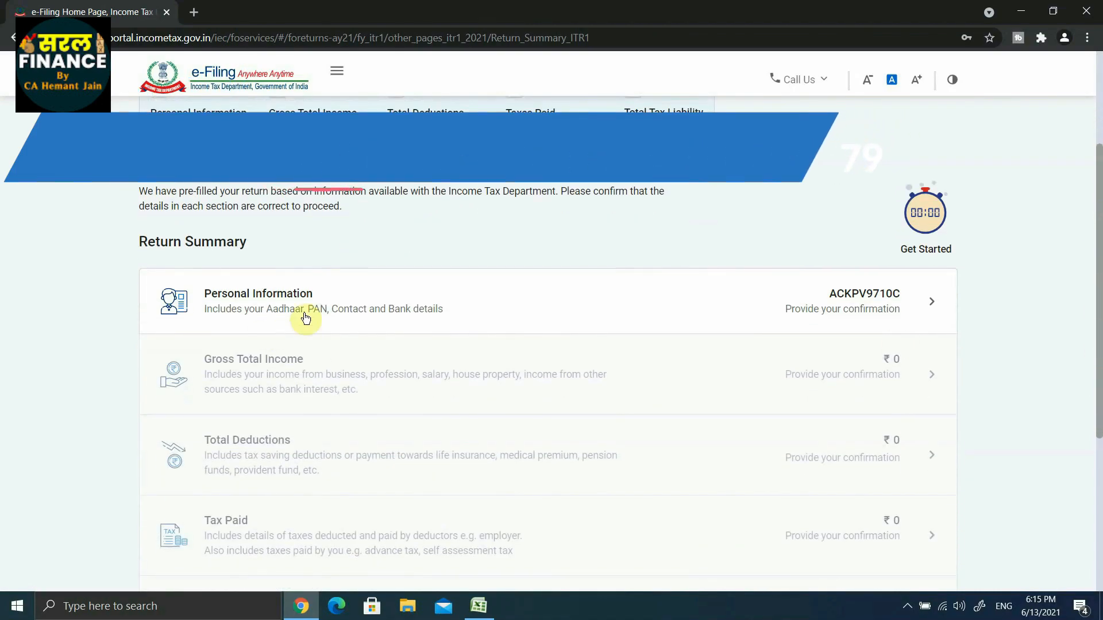
pyautogui.scroll(1, 320, 286)
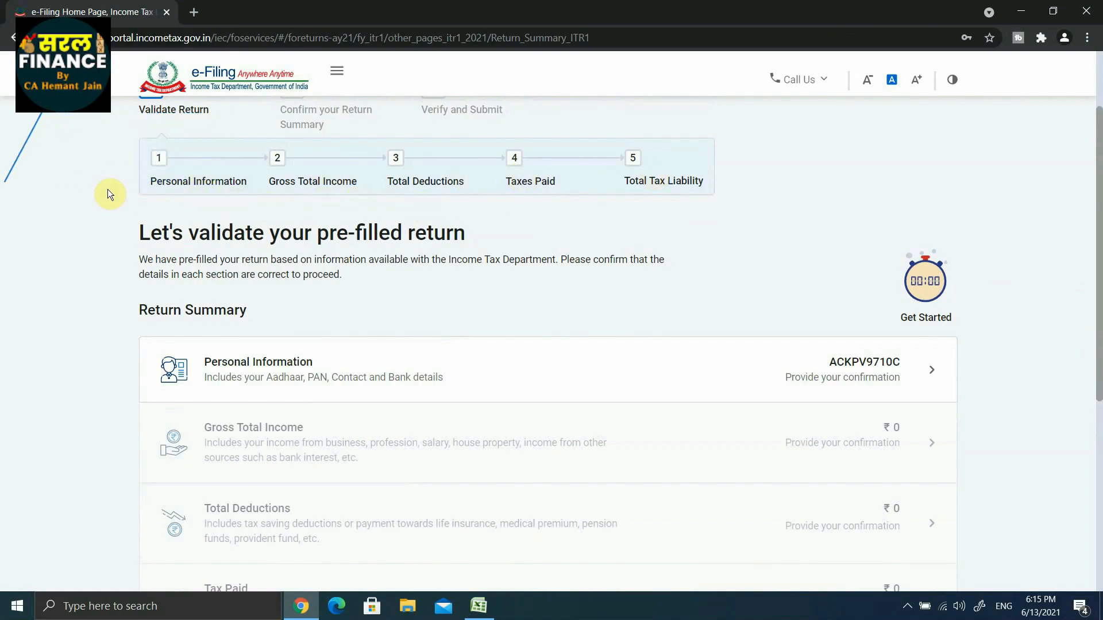
pyautogui.scroll(-3, 1098, 230)
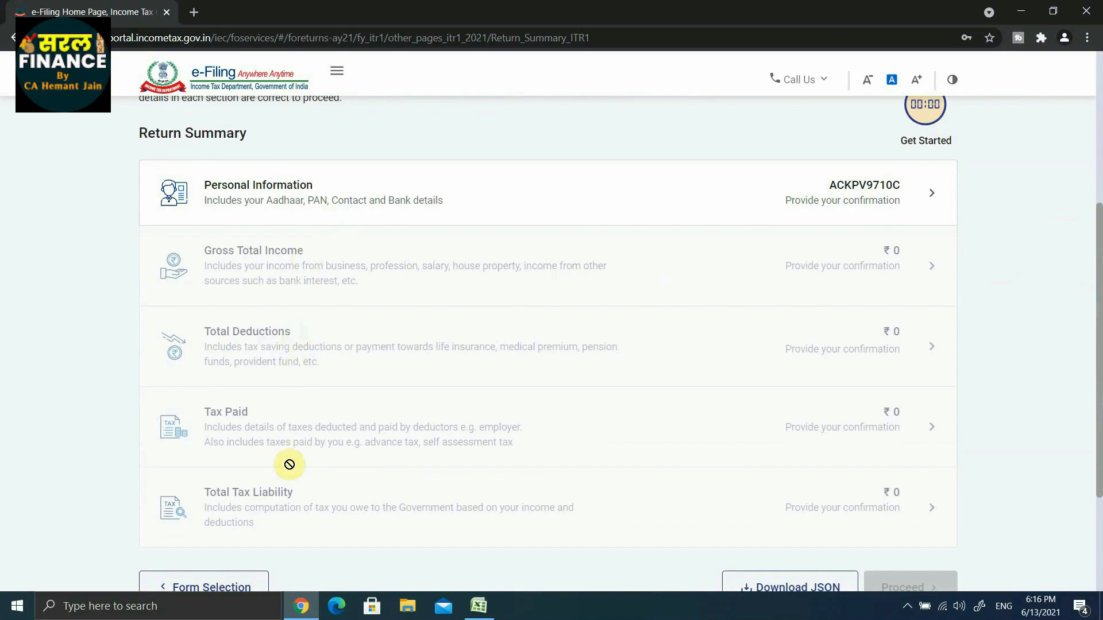
pyautogui.moveTo(1099, 428); pyautogui.dragTo(1096, 348)
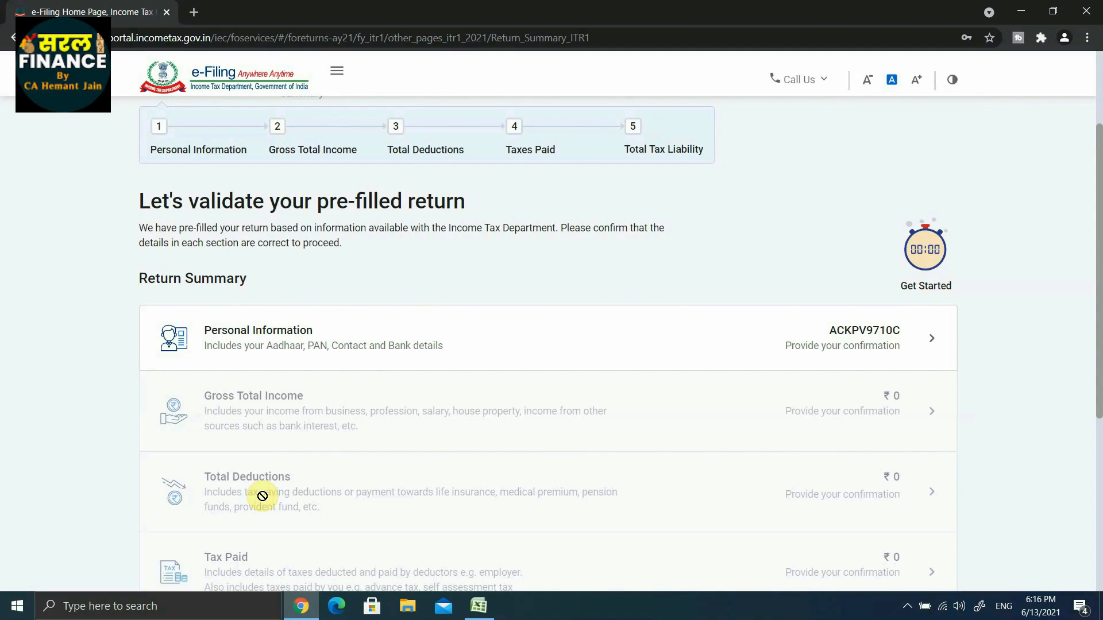
pyautogui.click(325, 343)
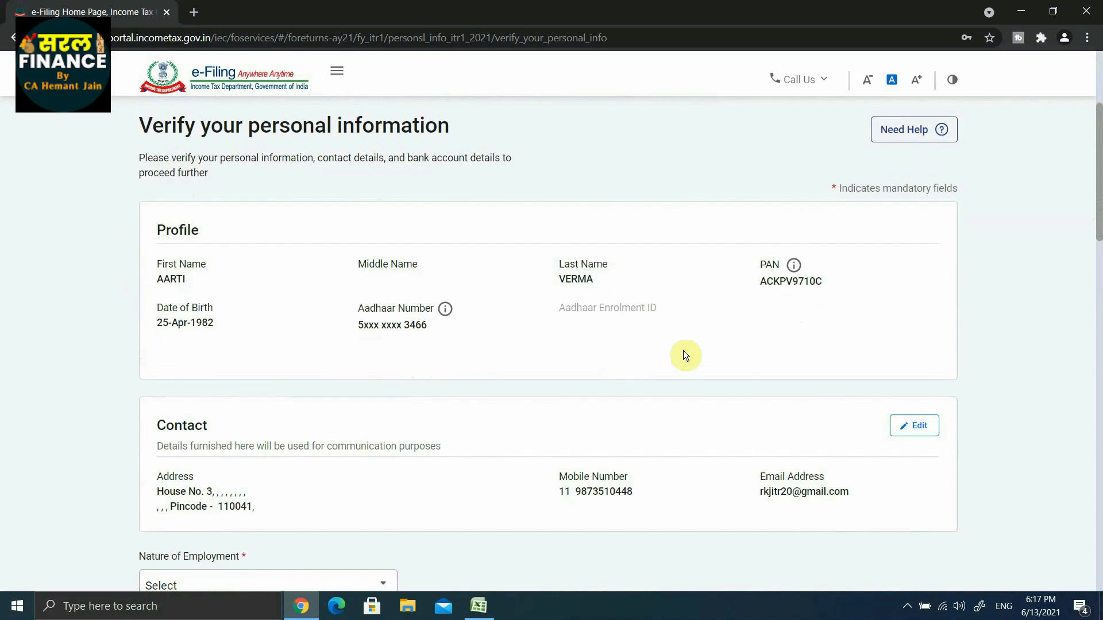
# Set the Nature of Employment to Others in the personal information.
pyautogui.scroll(-2, 285, 387)
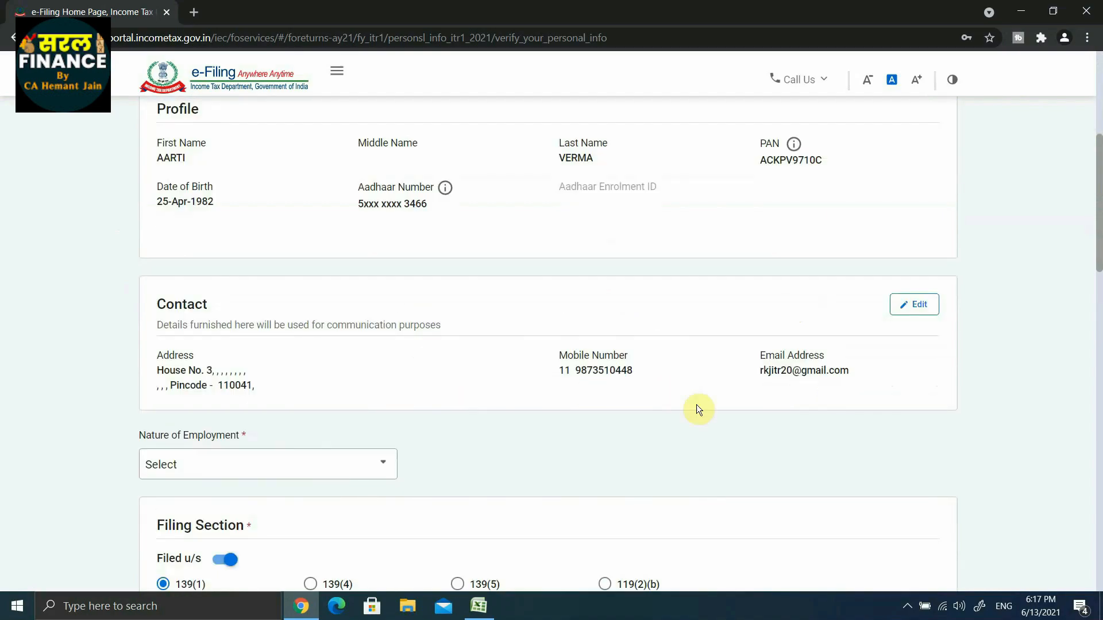
pyautogui.scroll(-3, 197, 291)
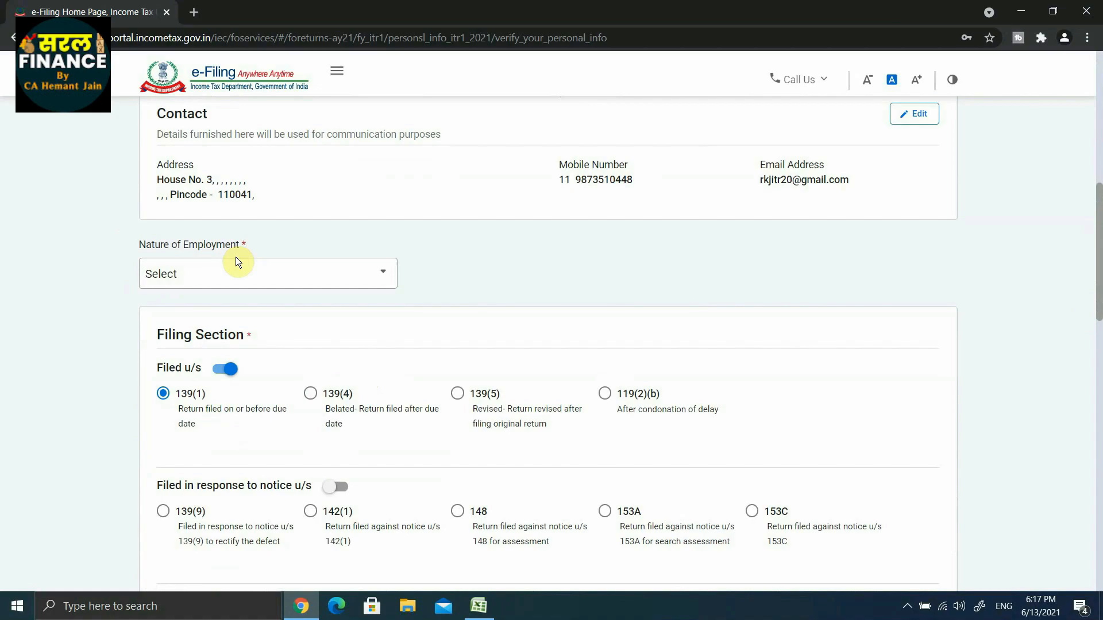
pyautogui.click(347, 281)
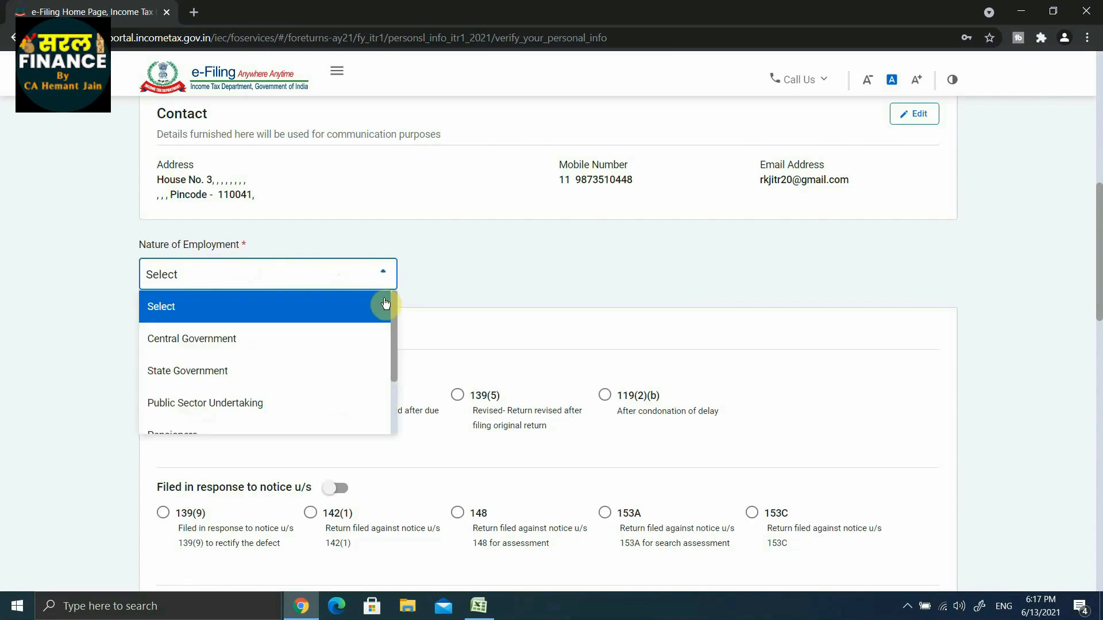
pyautogui.scroll(-1, 396, 311)
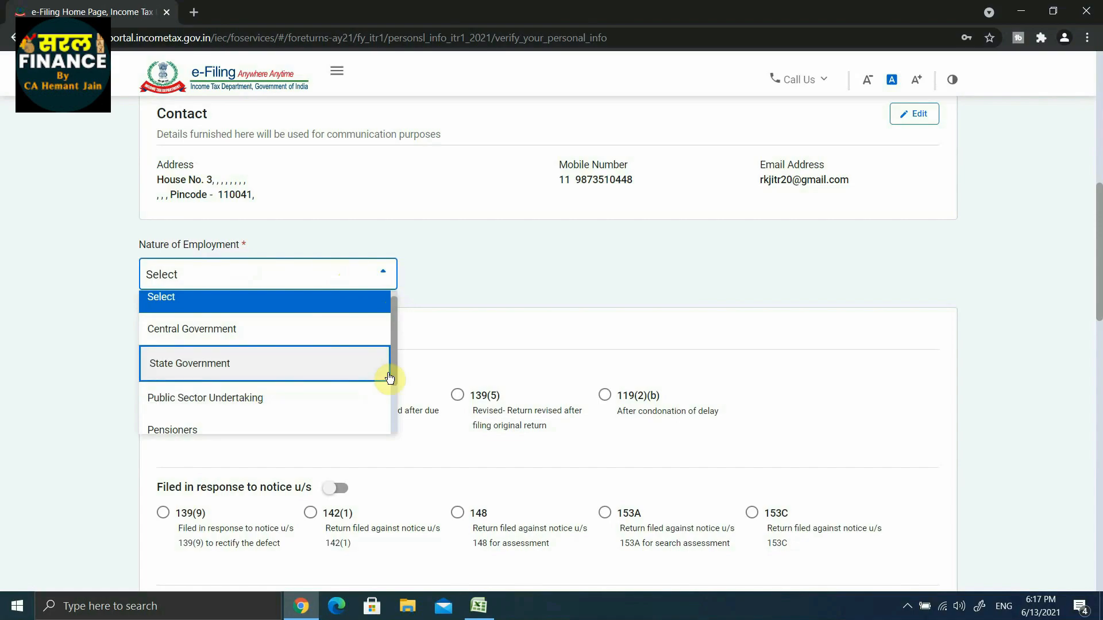
pyautogui.moveTo(396, 379); pyautogui.dragTo(395, 412)
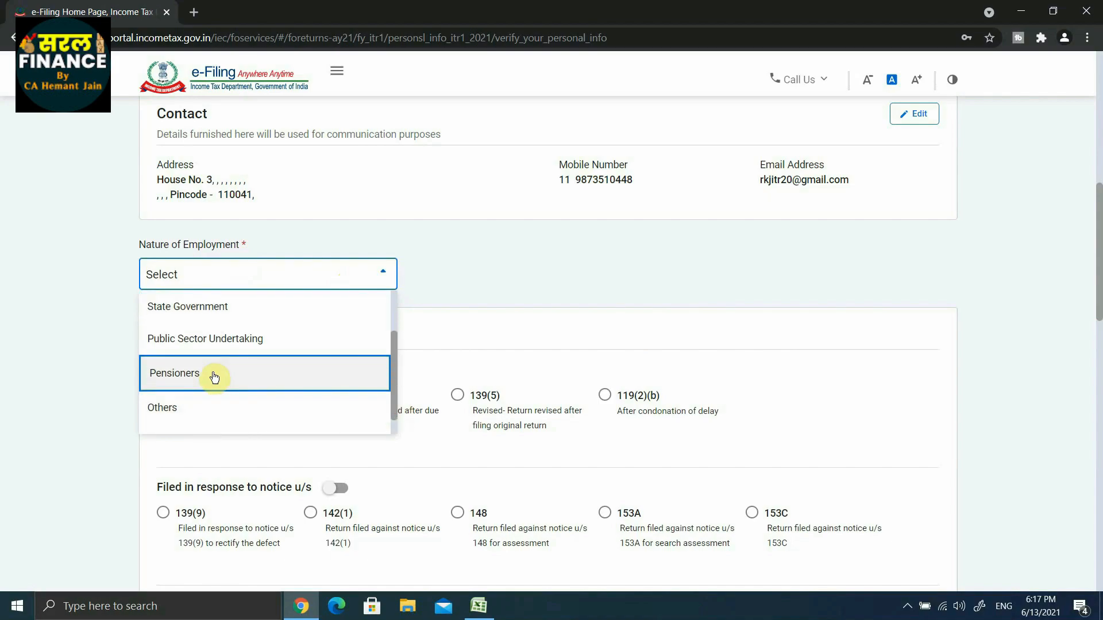
pyautogui.scroll(-1, 196, 382)
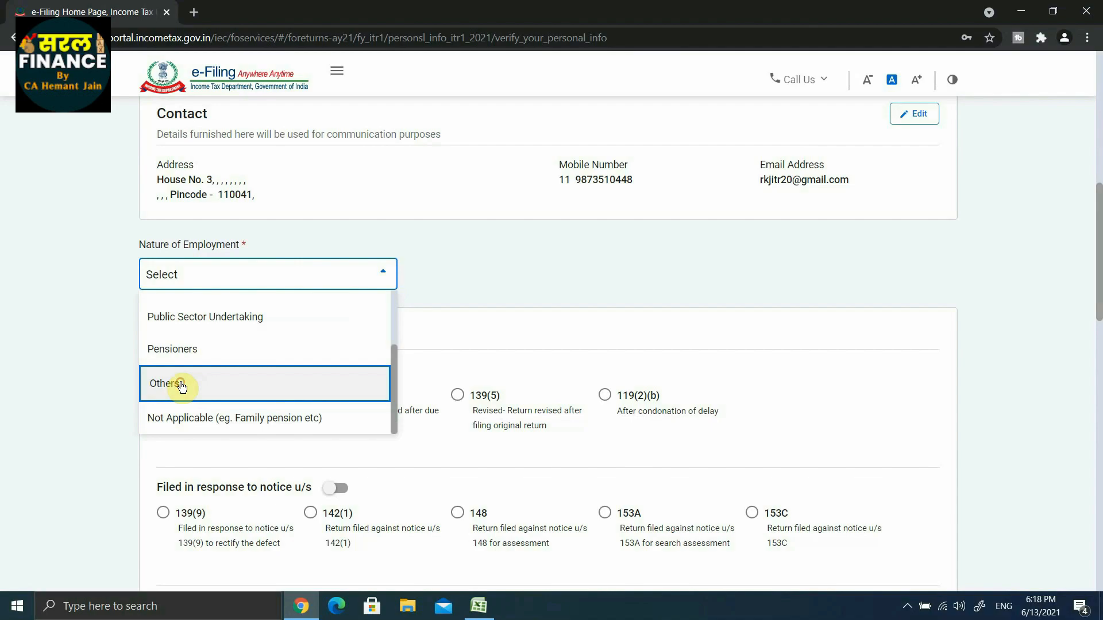
pyautogui.click(182, 385)
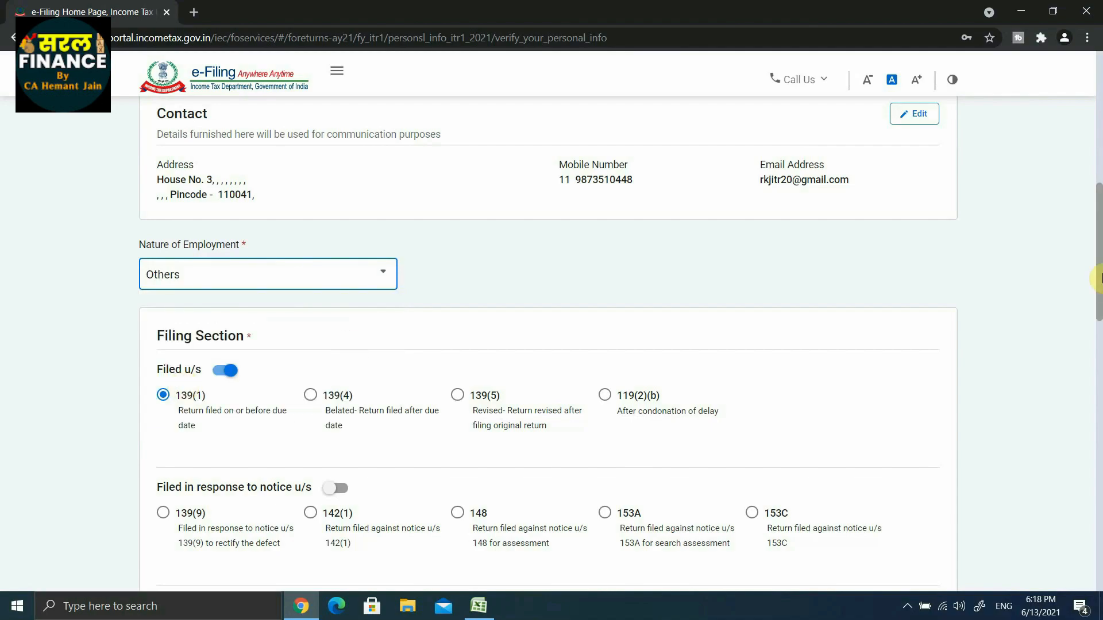
# Answer No to opting for the new tax regime u/s 115BAC in the Filing Section.
pyautogui.scroll(-2, 451, 343)
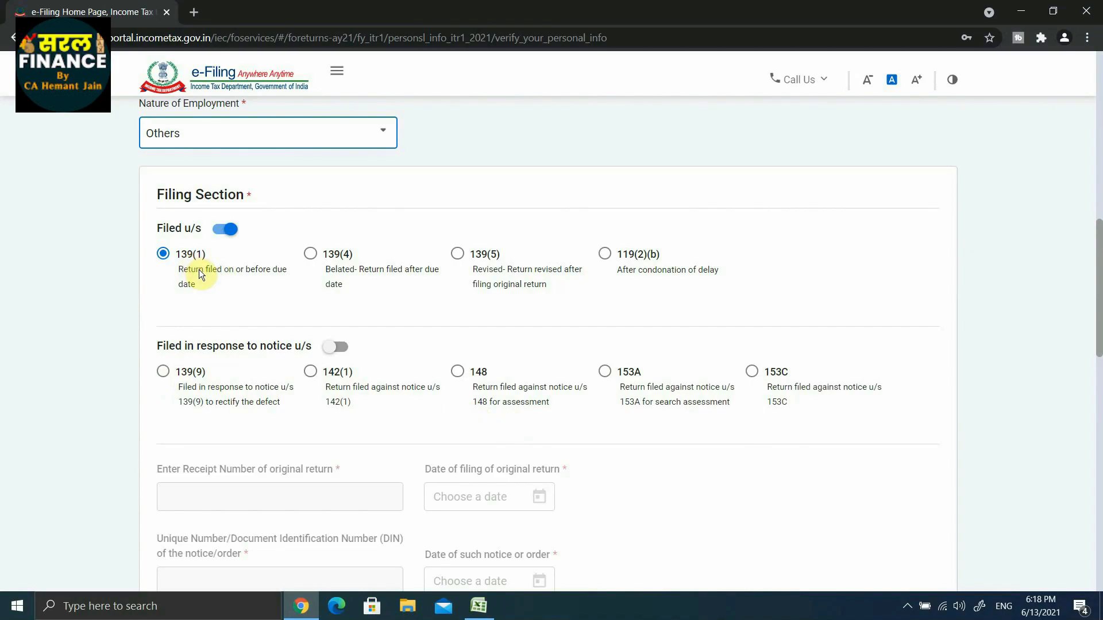
pyautogui.scroll(-6, 195, 276)
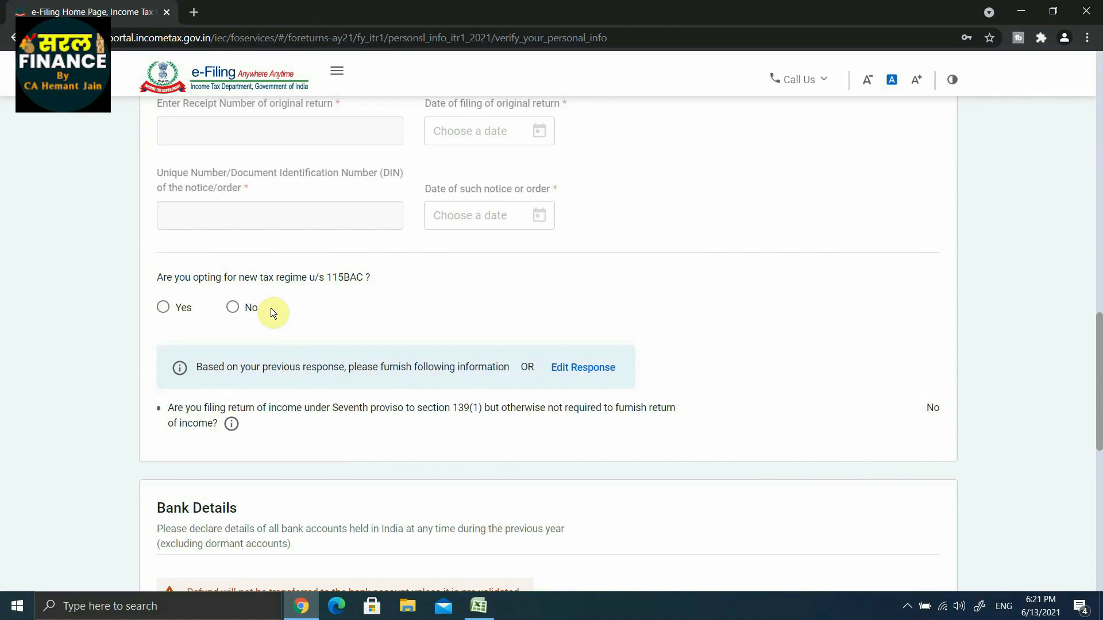
pyautogui.click(234, 312)
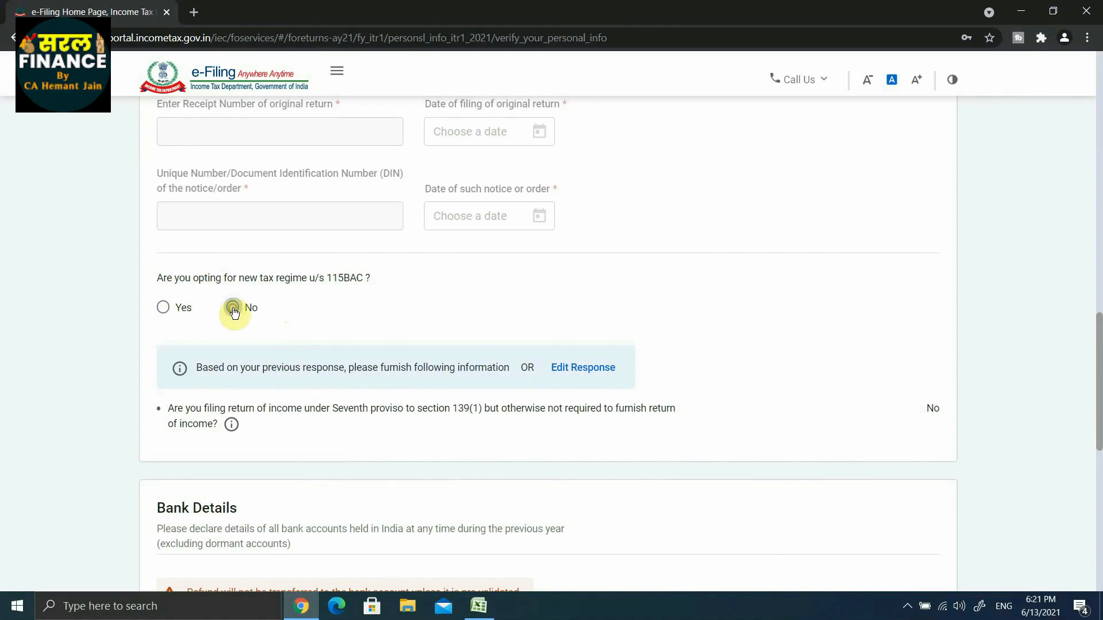
# Check the bank account nominated for refund and confirm the Personal Information section.
pyautogui.scroll(-5, 152, 156)
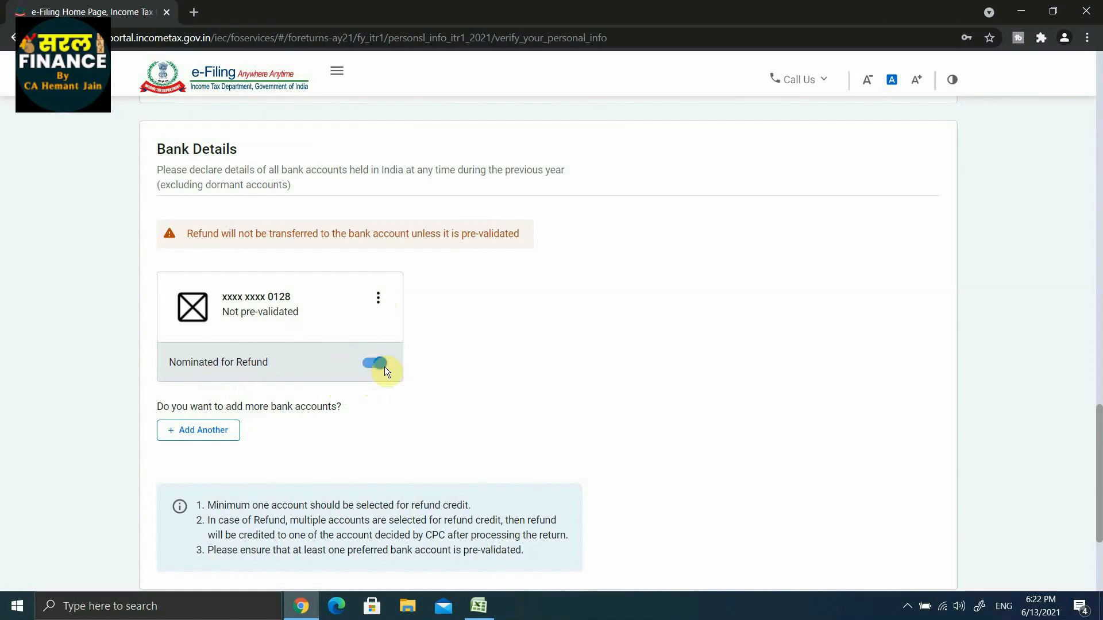
pyautogui.scroll(7, 384, 367)
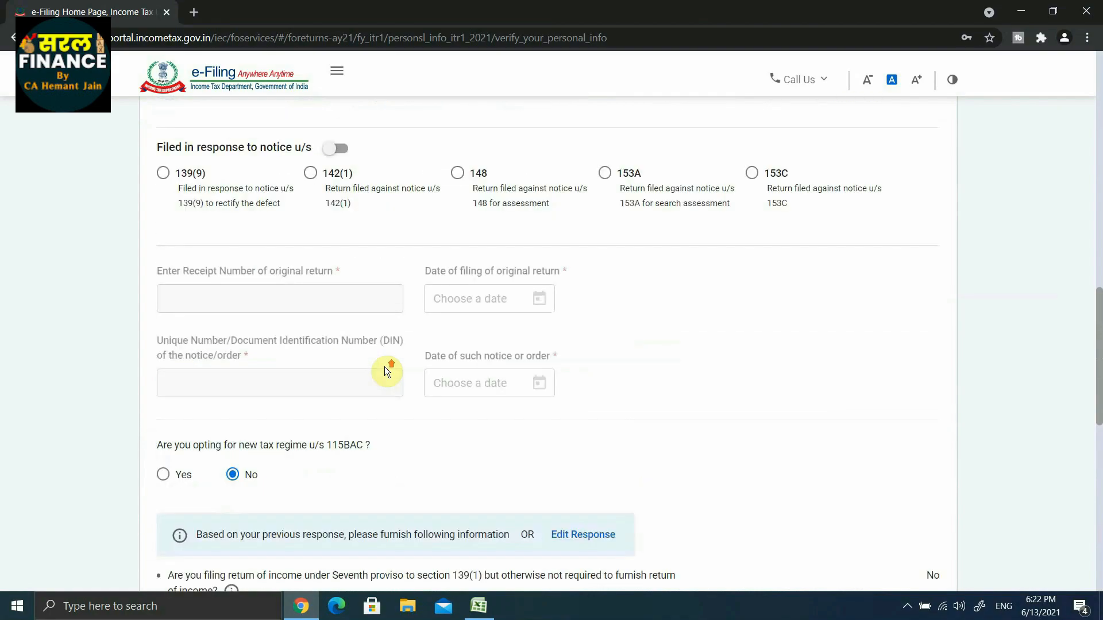
pyautogui.scroll(-10, 385, 366)
pyautogui.scroll(-1, 386, 369)
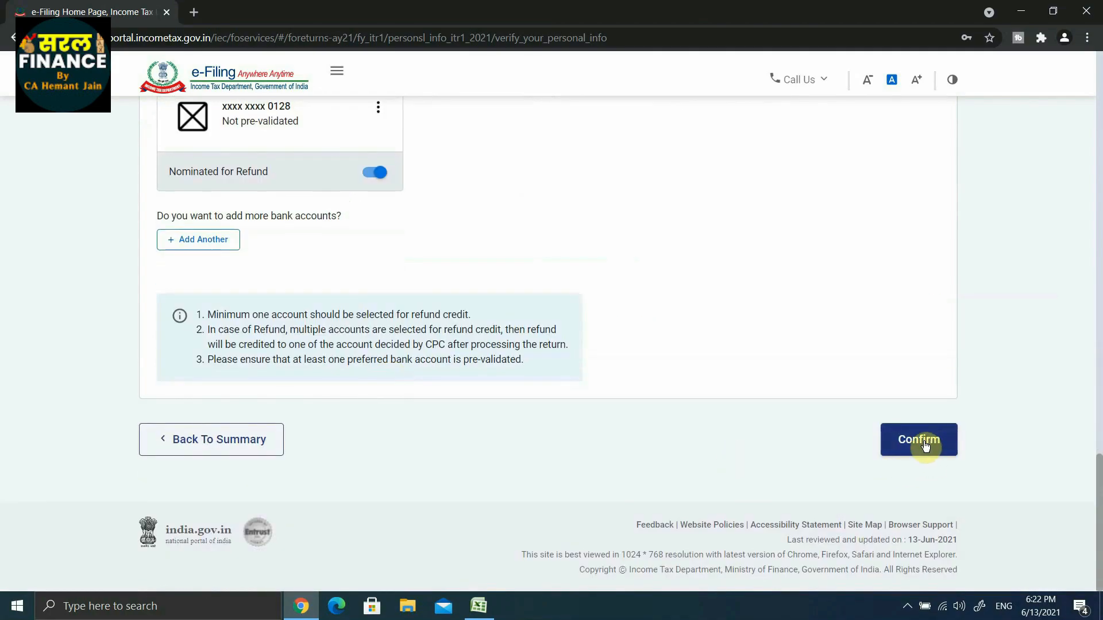
pyautogui.click(921, 440)
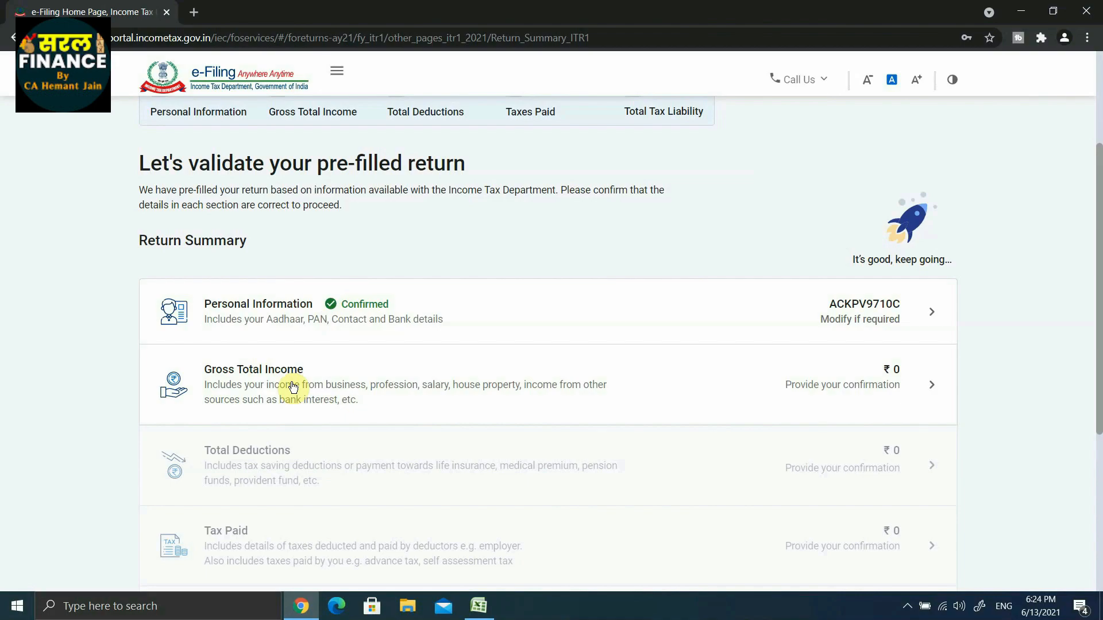
# Open the Gross Total Income section and start editing the Income from Salary details.
pyautogui.scroll(3, 293, 387)
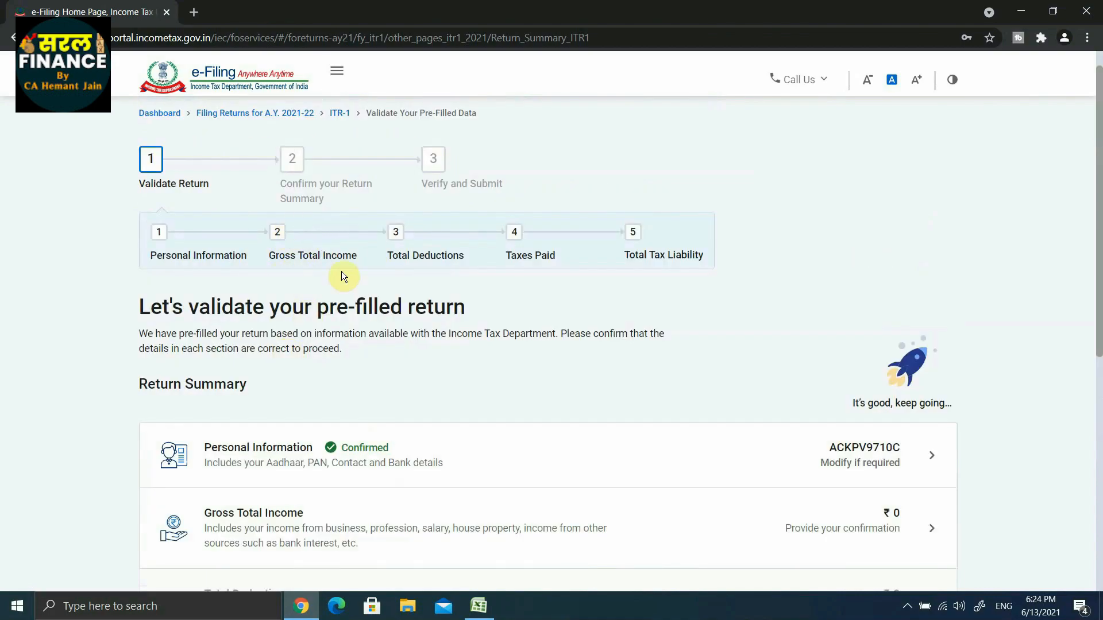
pyautogui.scroll(-3, 306, 319)
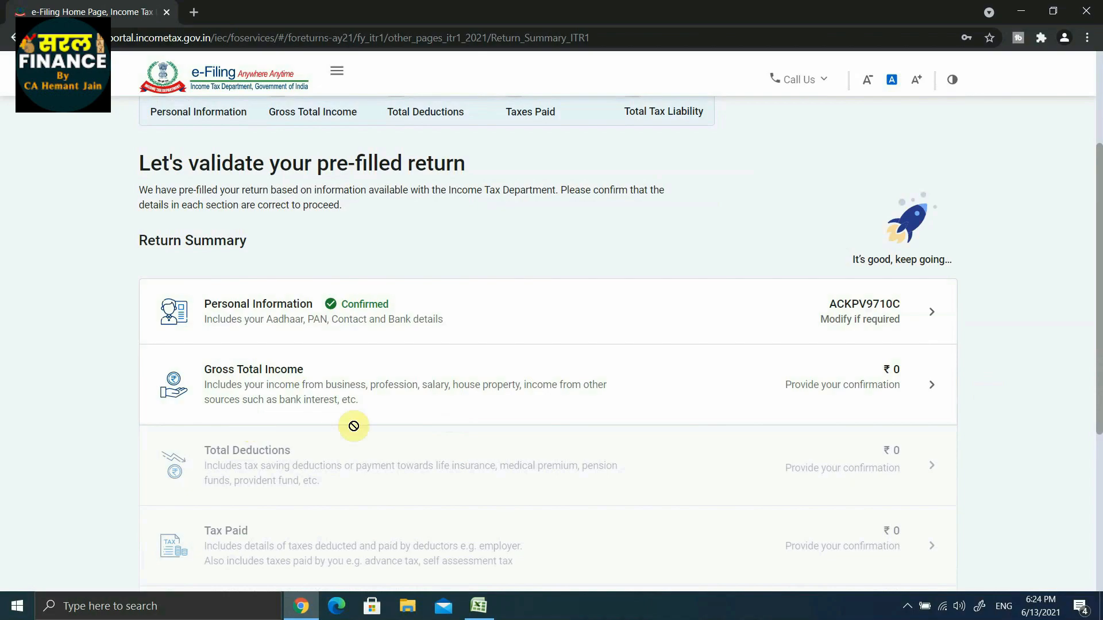
pyautogui.click(267, 382)
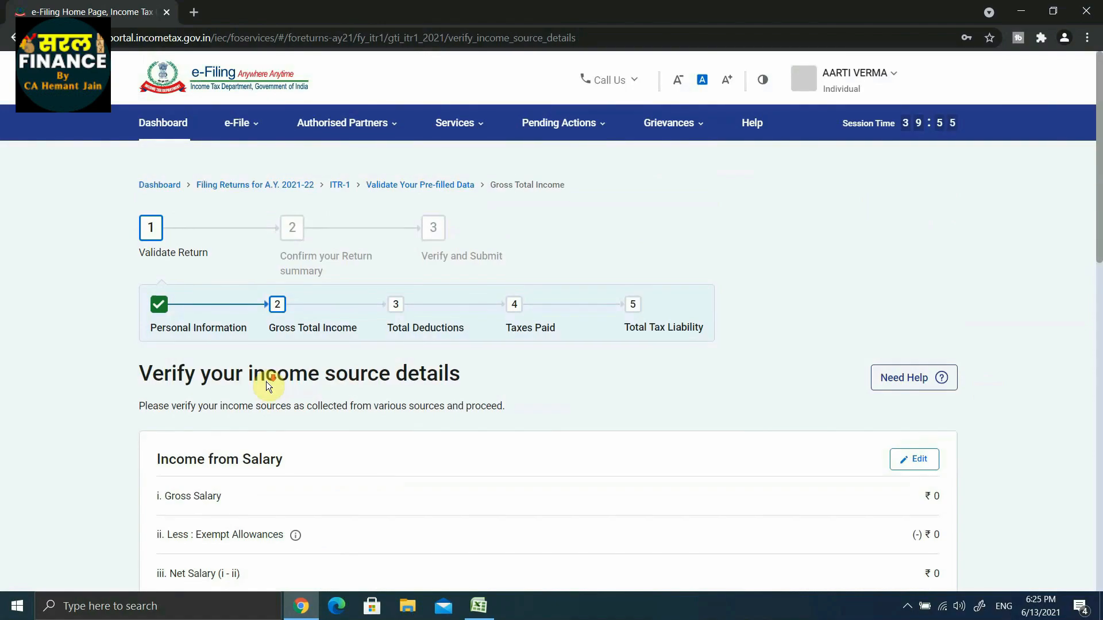
pyautogui.scroll(-5, 267, 381)
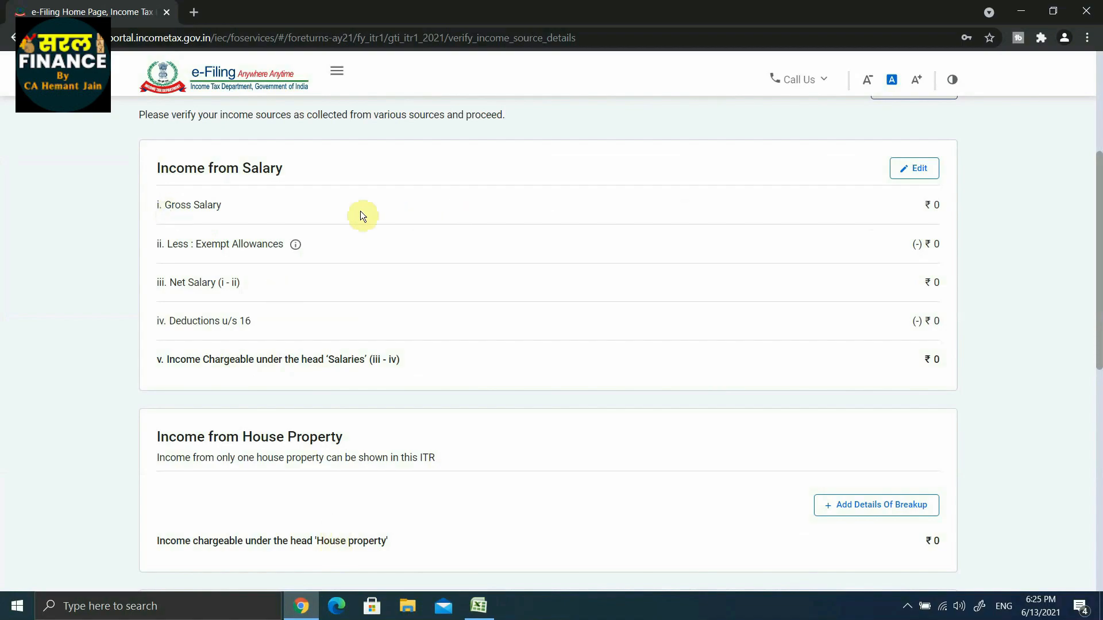
pyautogui.click(917, 170)
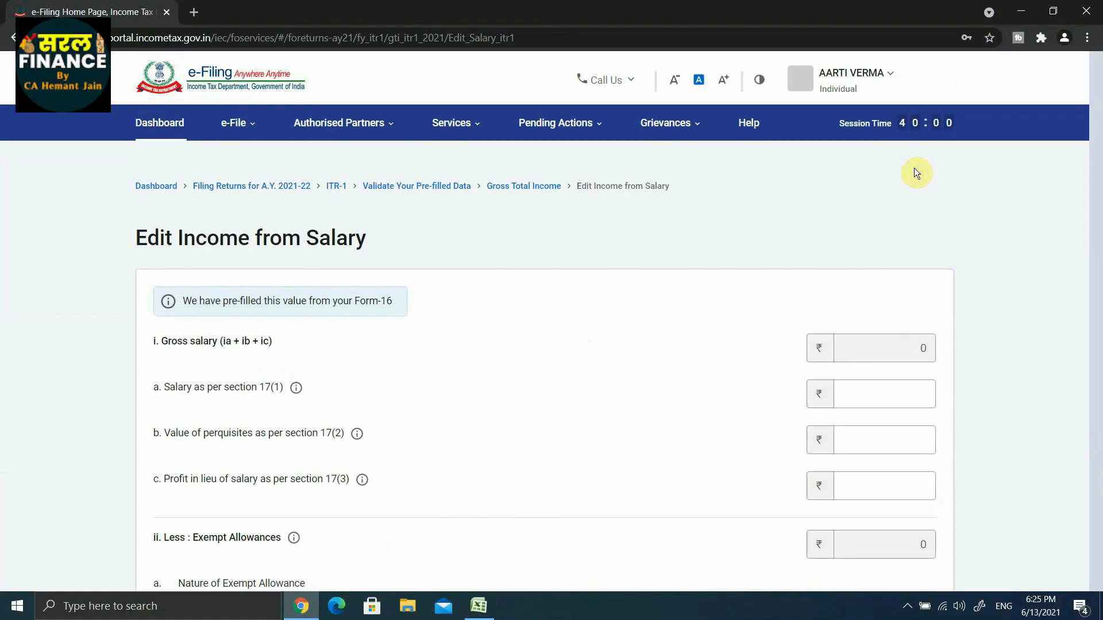
# Enter 7,50,000 as the salary as per section 17(1), leaving perquisites and profit in lieu of salary blank.
pyautogui.scroll(-2, 246, 287)
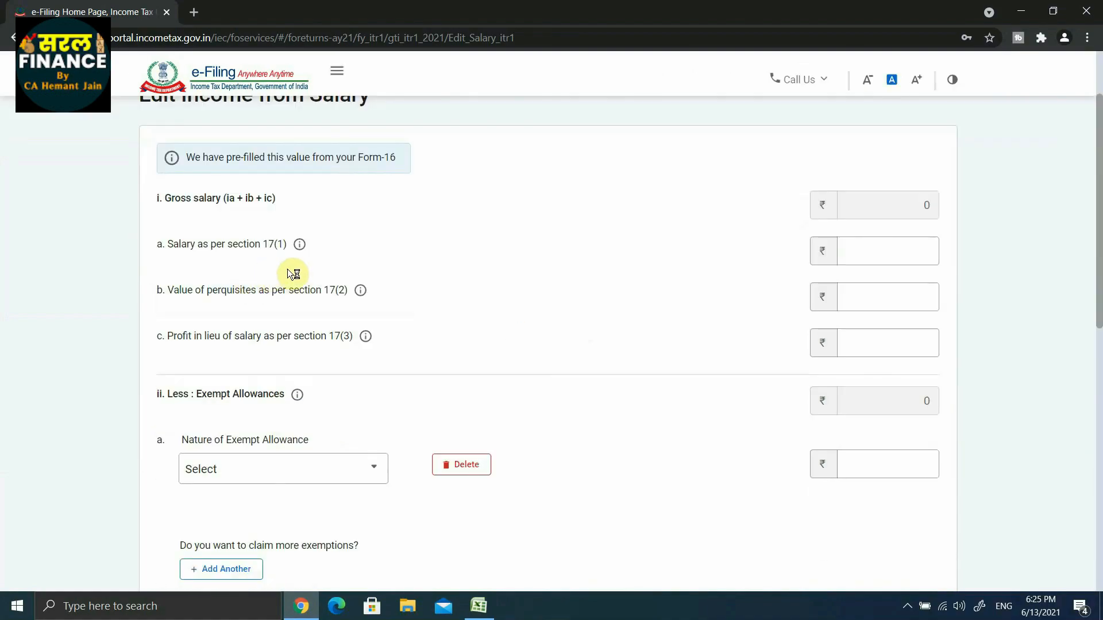
pyautogui.click(877, 255)
pyautogui.write('750000')
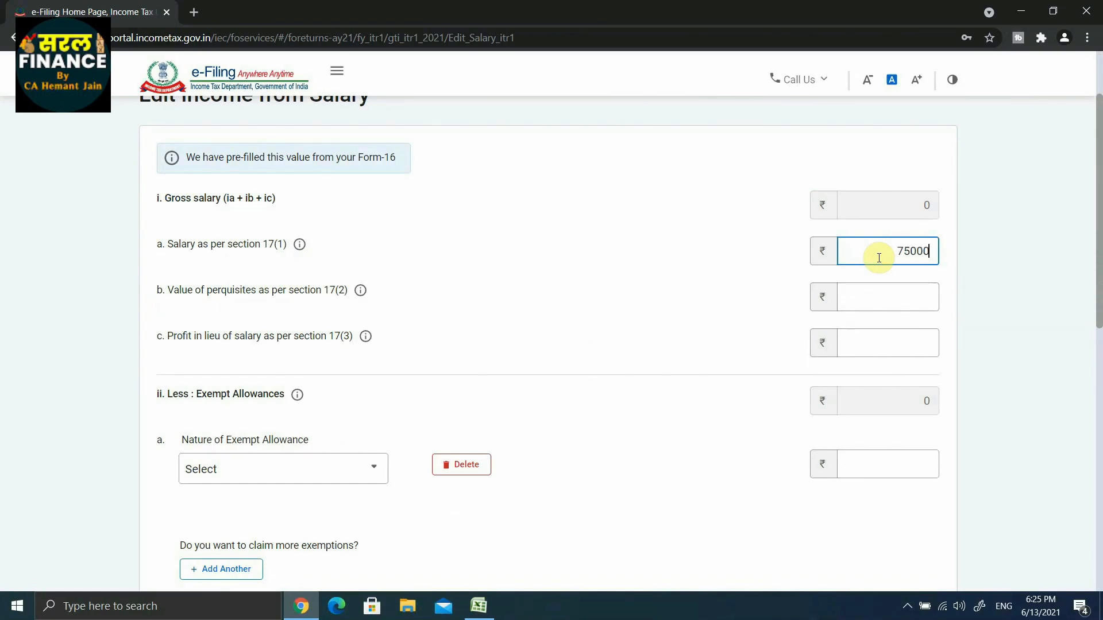
pyautogui.click(771, 280)
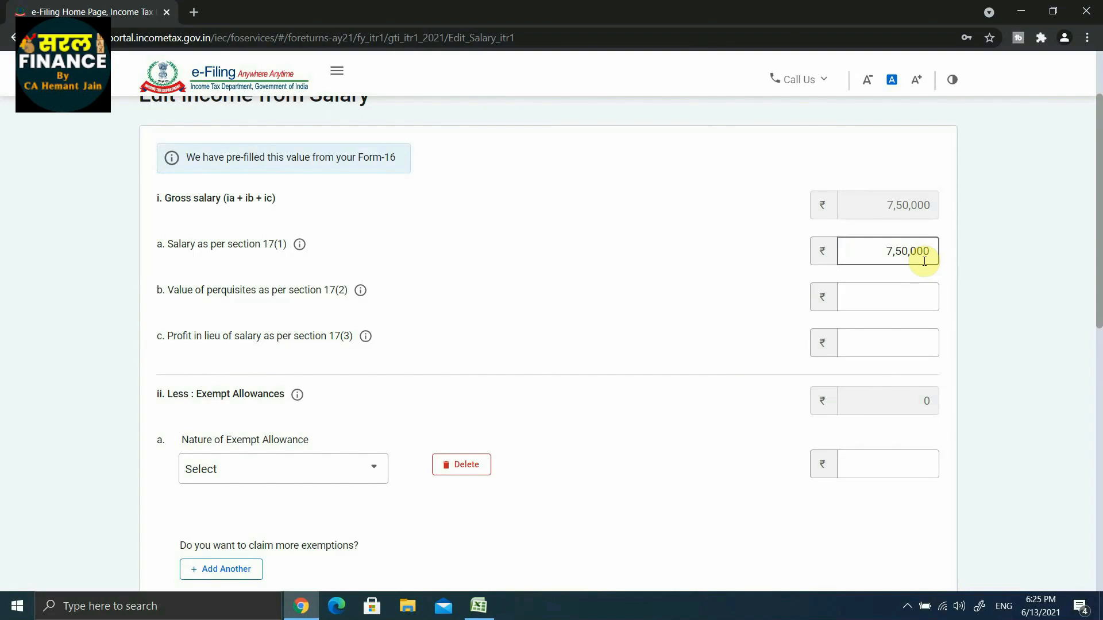
pyautogui.click(244, 304)
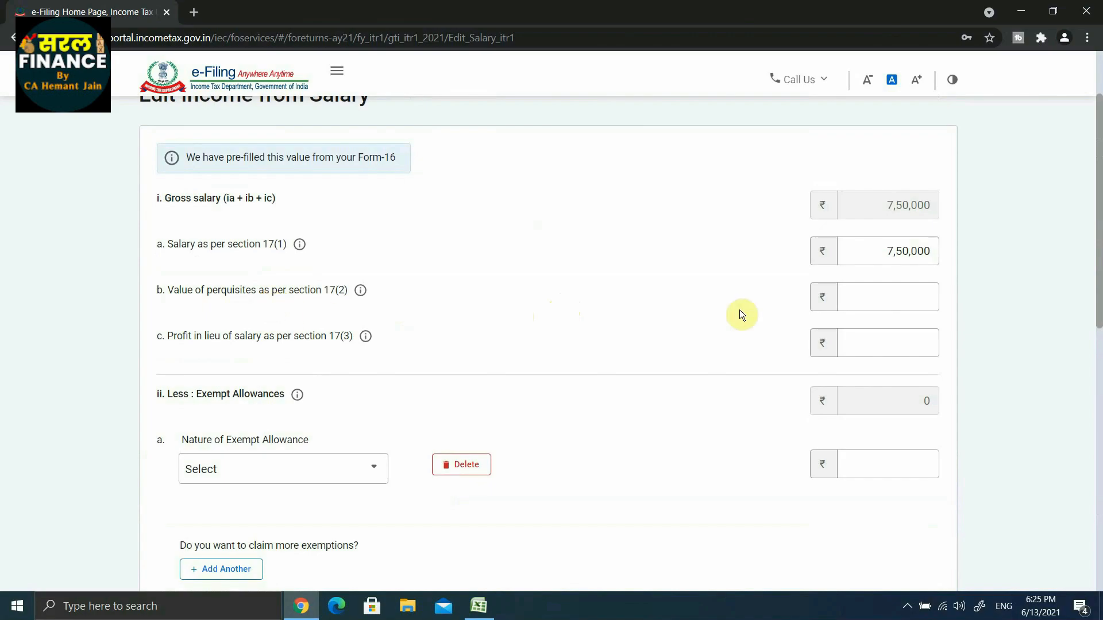
pyautogui.click(895, 307)
pyautogui.click(557, 347)
# Check the exempt allowance options and deductions u/s 16 without adding any, and save the salary income.
pyautogui.scroll(-2, 557, 347)
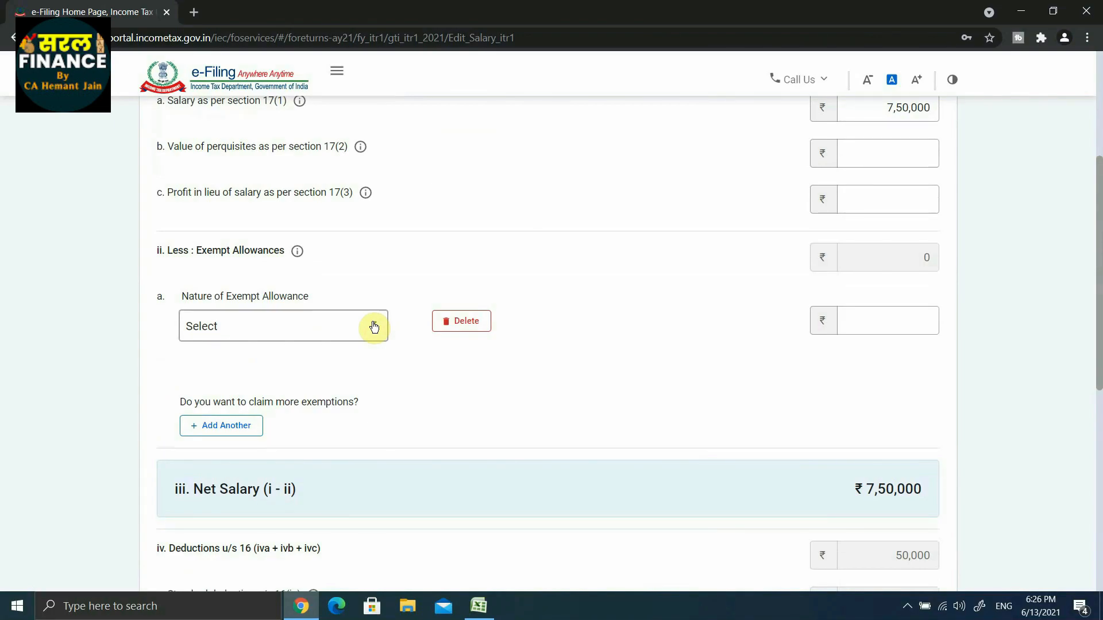
pyautogui.click(374, 327)
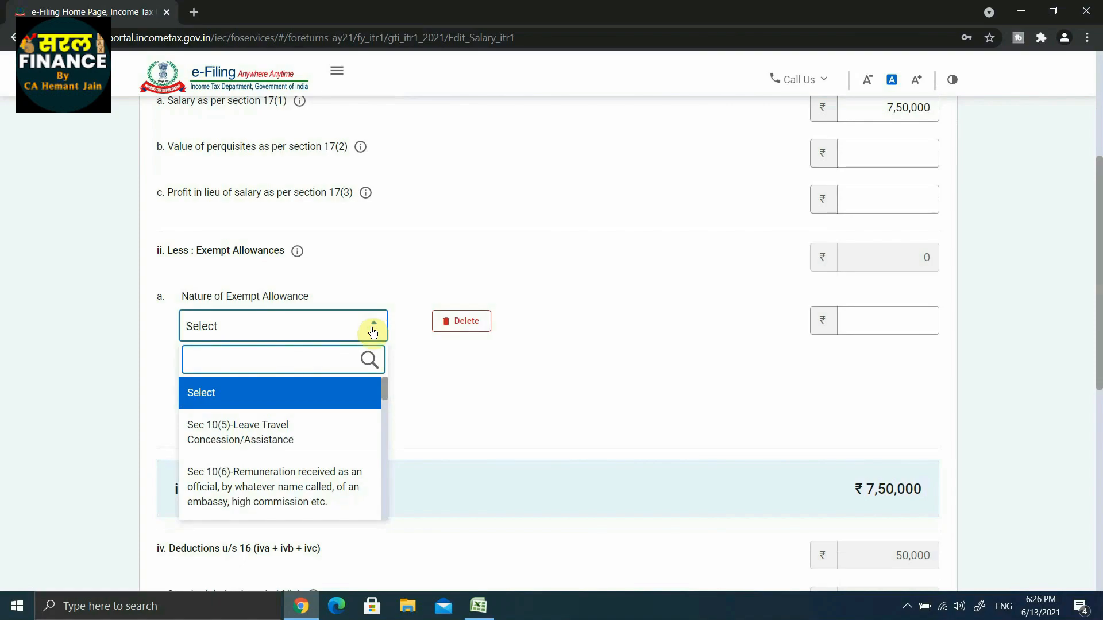
pyautogui.click(374, 327)
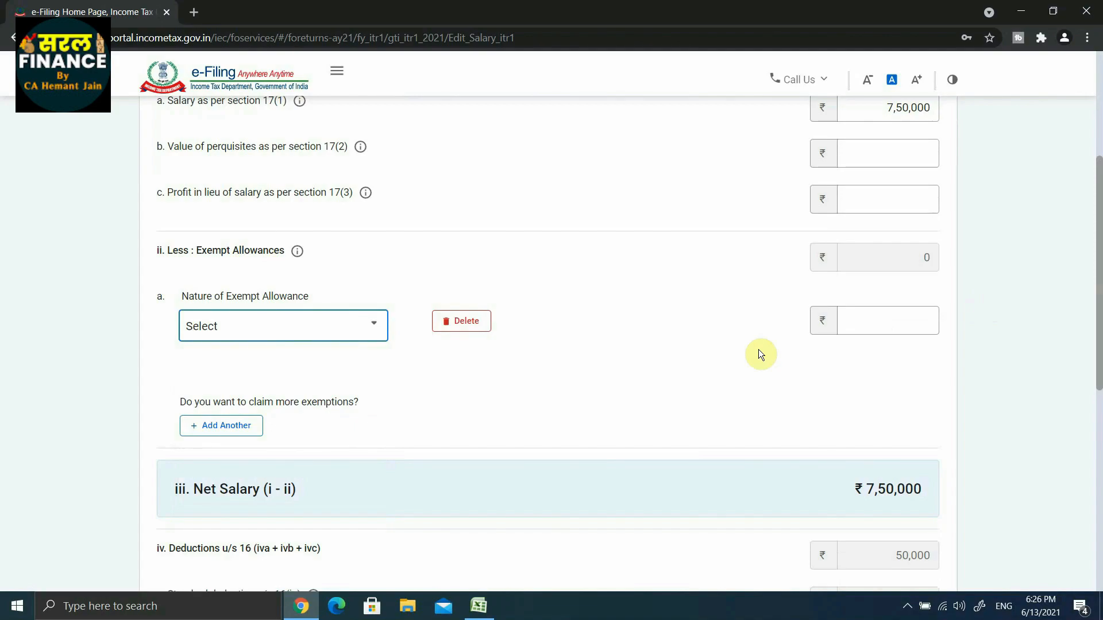
pyautogui.scroll(-5, 758, 349)
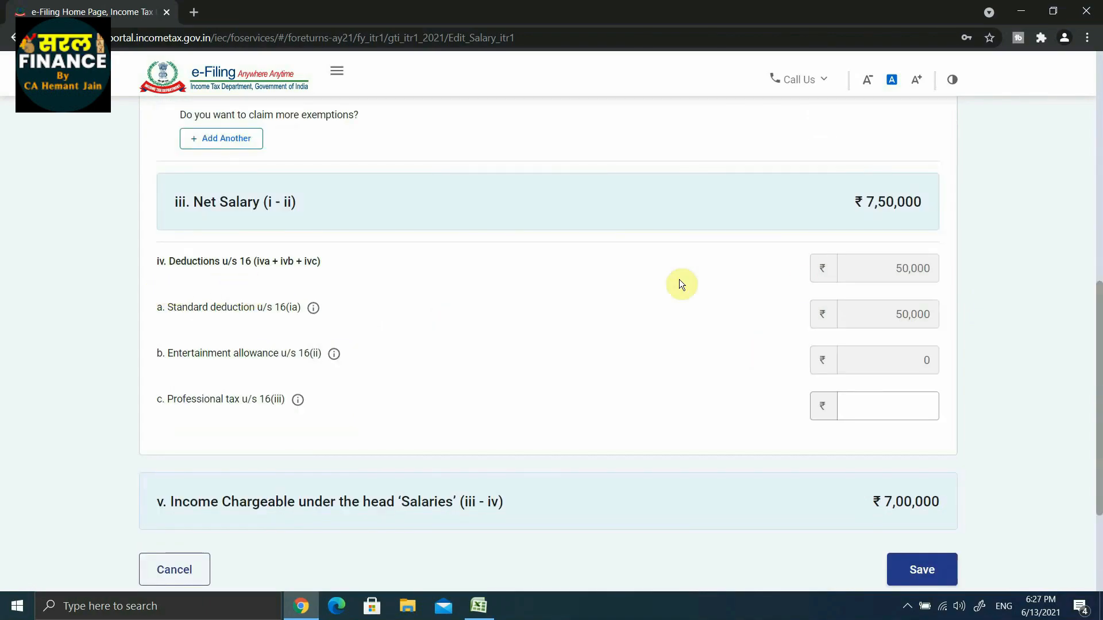
pyautogui.scroll(-3, 212, 386)
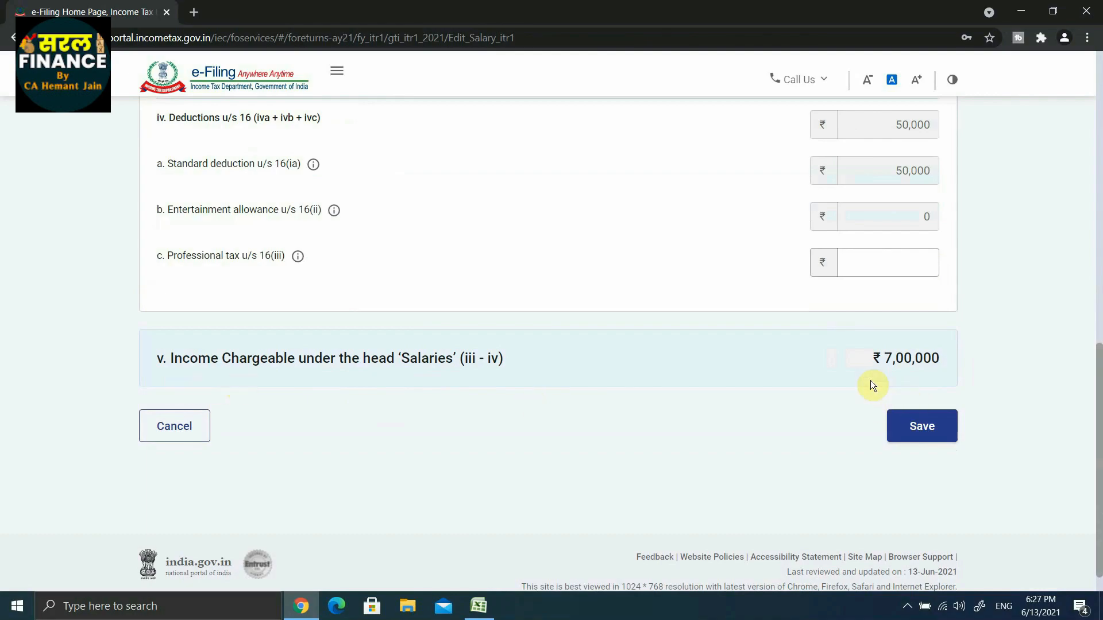
pyautogui.click(921, 426)
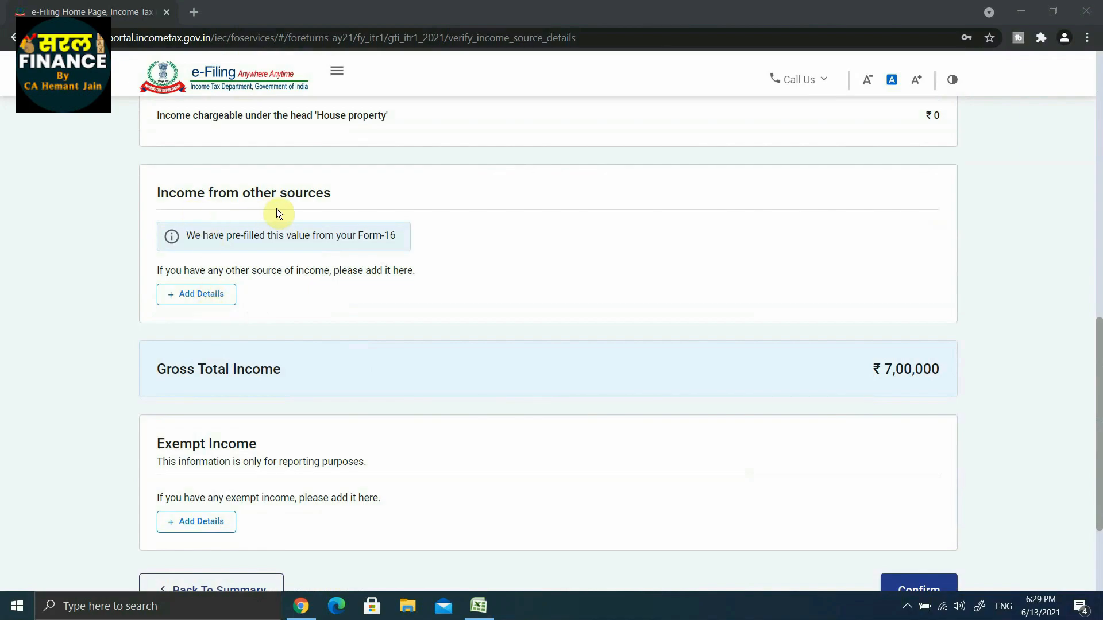
# Add income from other sources with 2,610 as interest from savings bank accounts in India.
pyautogui.click(192, 296)
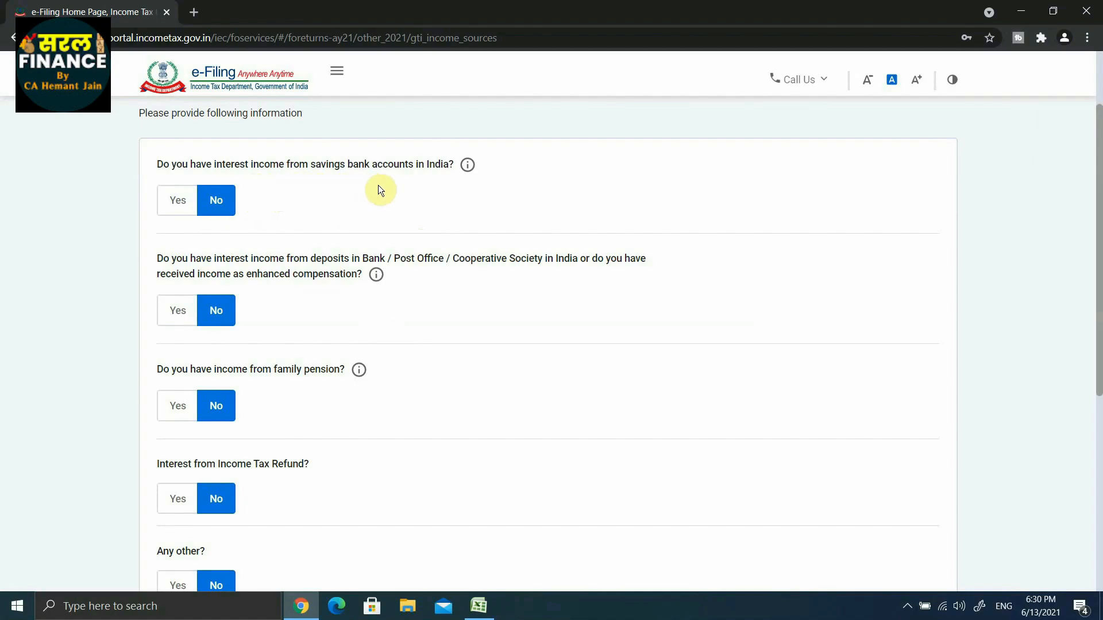
pyautogui.click(178, 201)
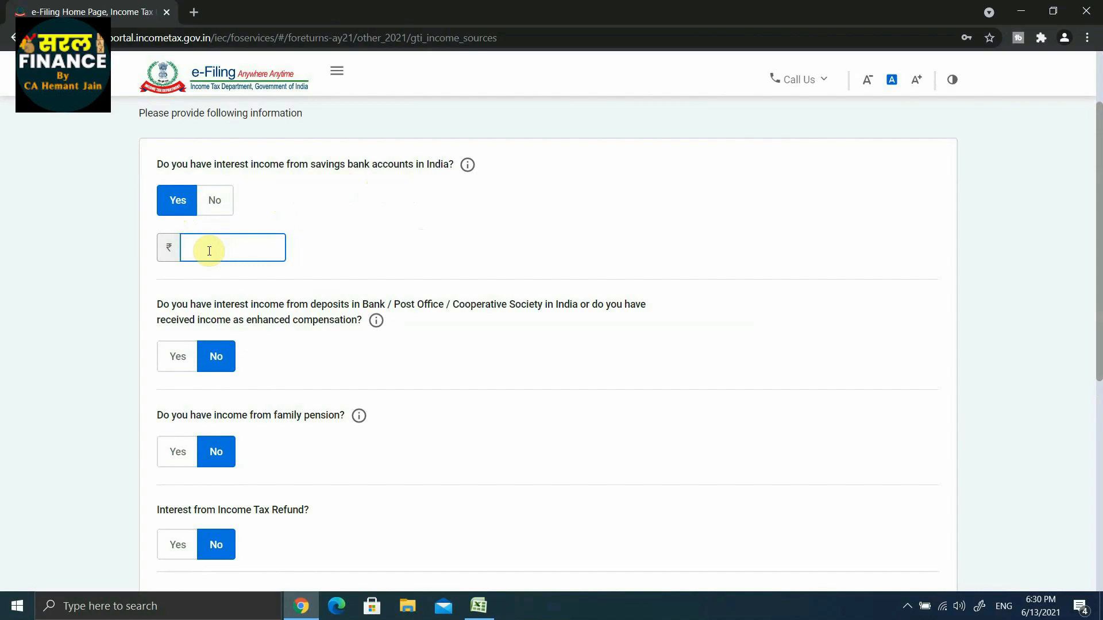
pyautogui.write('2610')
pyautogui.click(373, 248)
# Leave the remaining other-source income questions at No, save the answers, and confirm the Gross Total Income section.
pyautogui.scroll(-1, 375, 247)
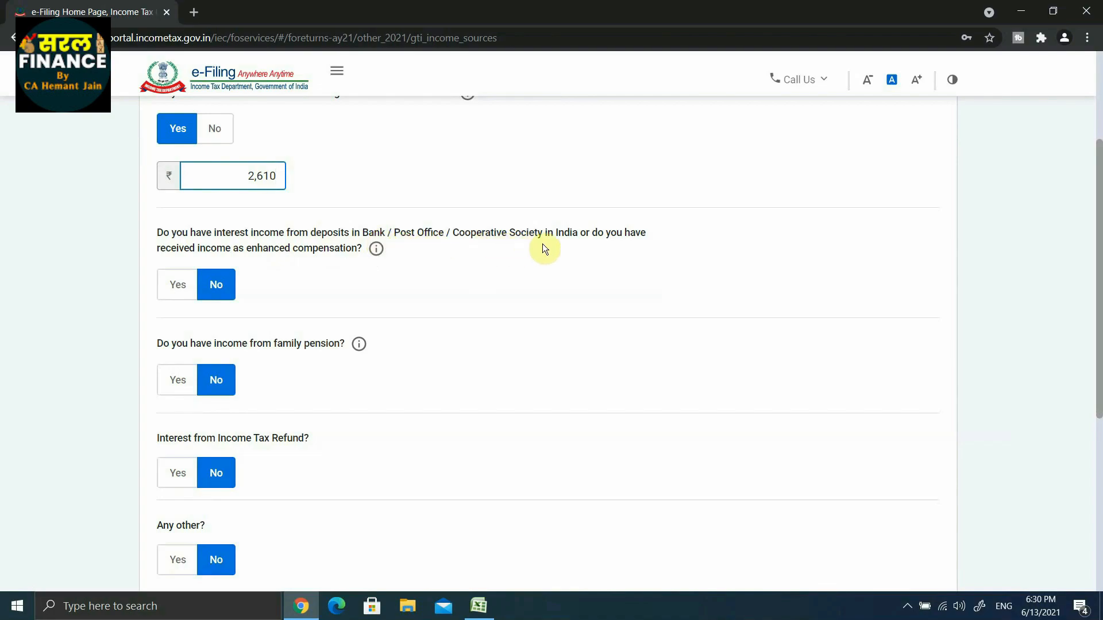
pyautogui.click(179, 285)
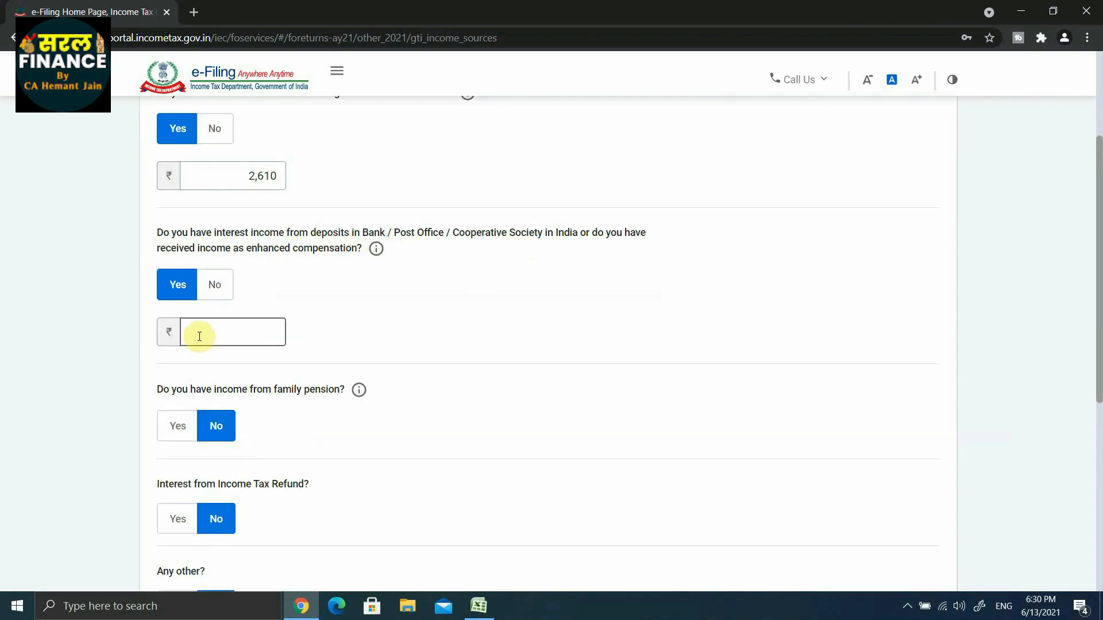
pyautogui.click(214, 285)
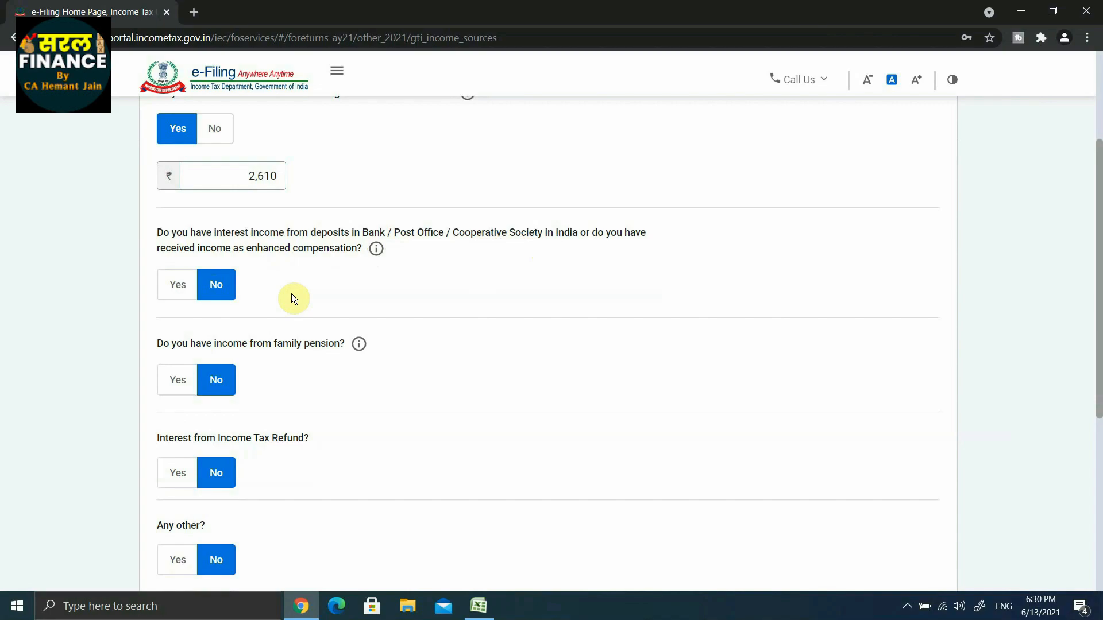
pyautogui.scroll(-6, 292, 296)
pyautogui.click(912, 395)
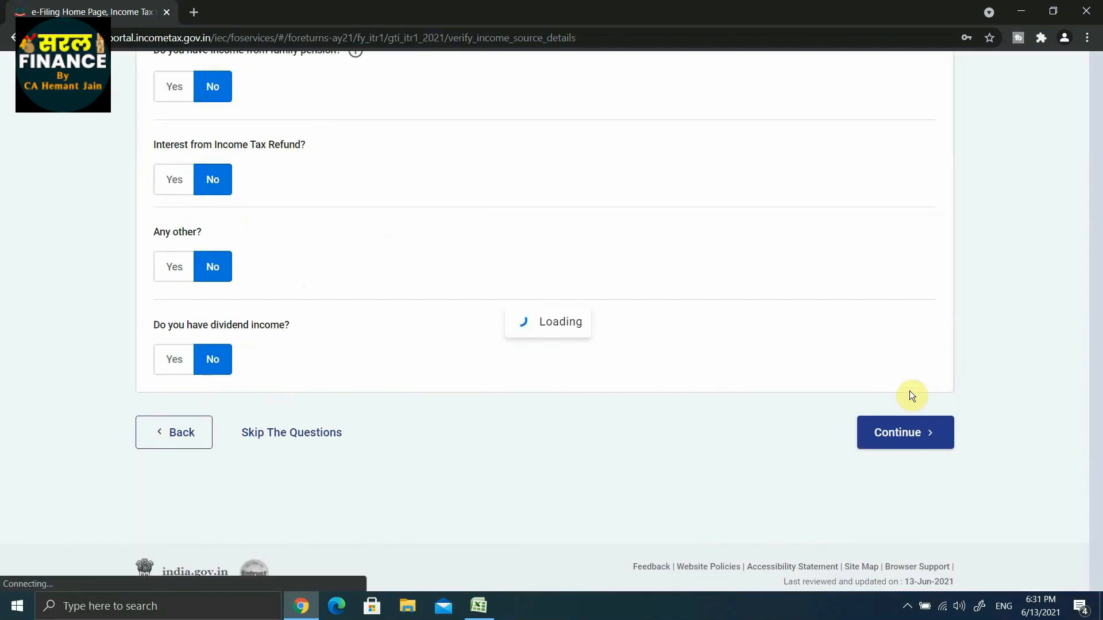
pyautogui.scroll(-1, 809, 341)
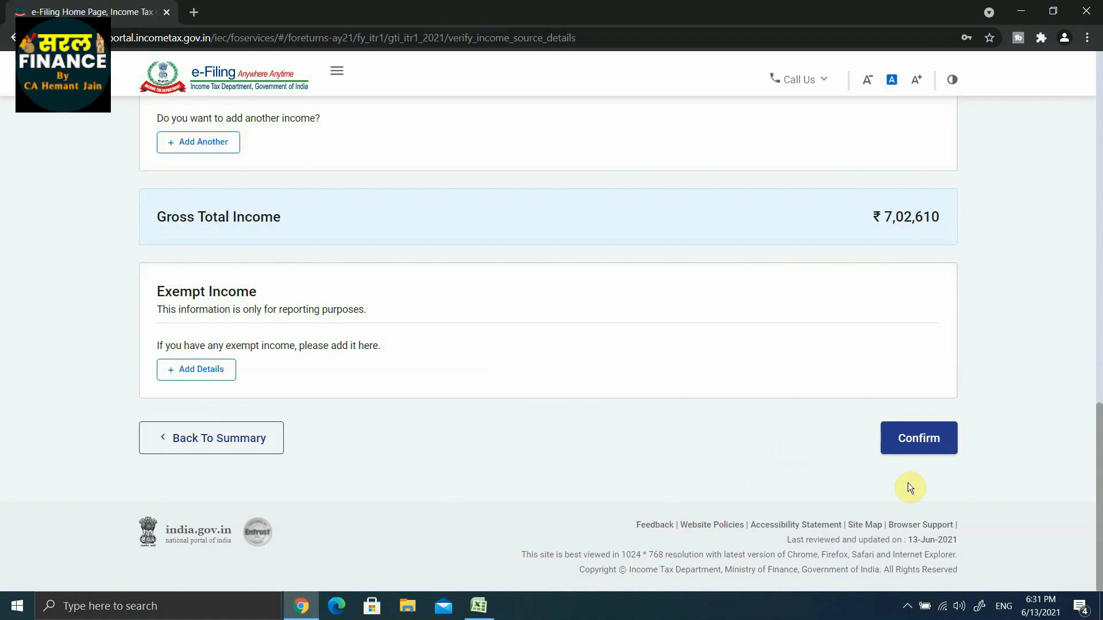
pyautogui.click(917, 439)
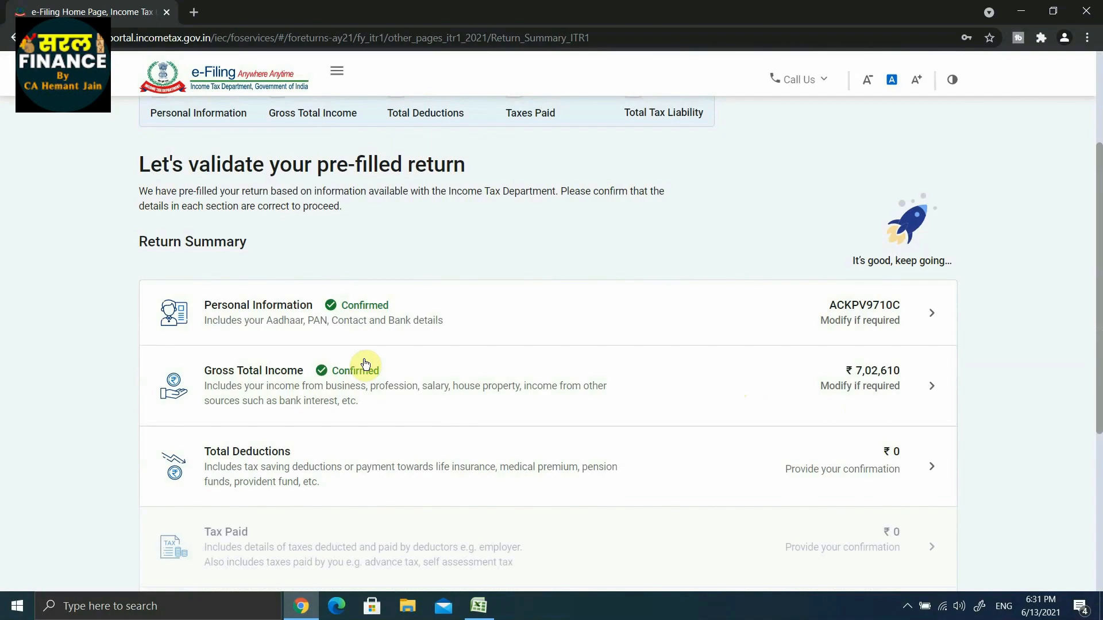
# Open the Total Deductions section and claim 55,000 as a deduction under Section 80C.
pyautogui.scroll(-1, 344, 385)
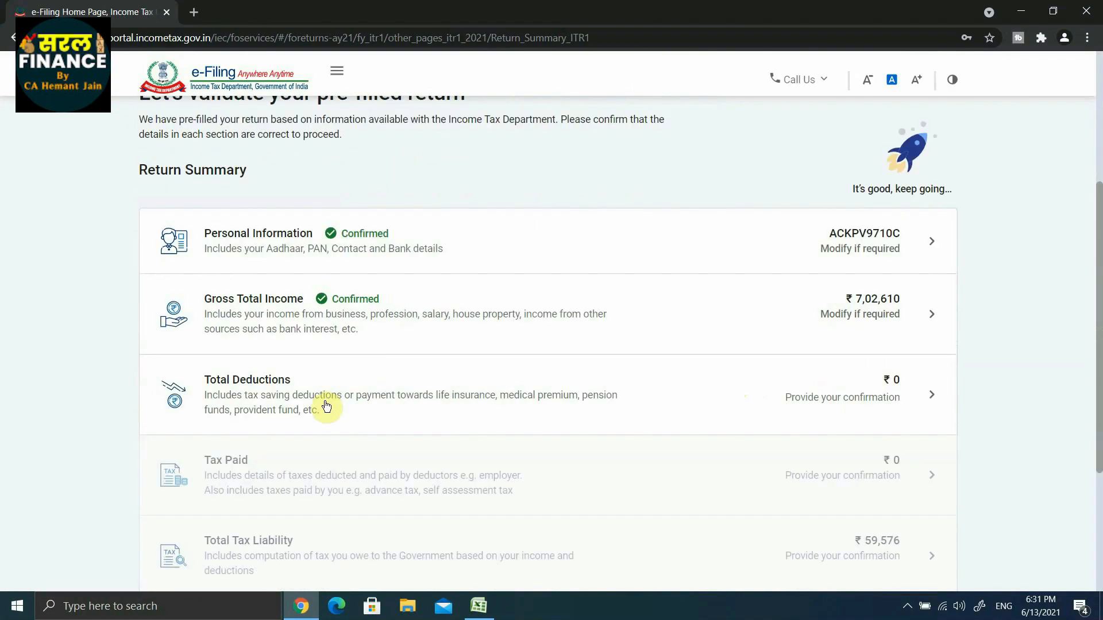
pyautogui.click(276, 388)
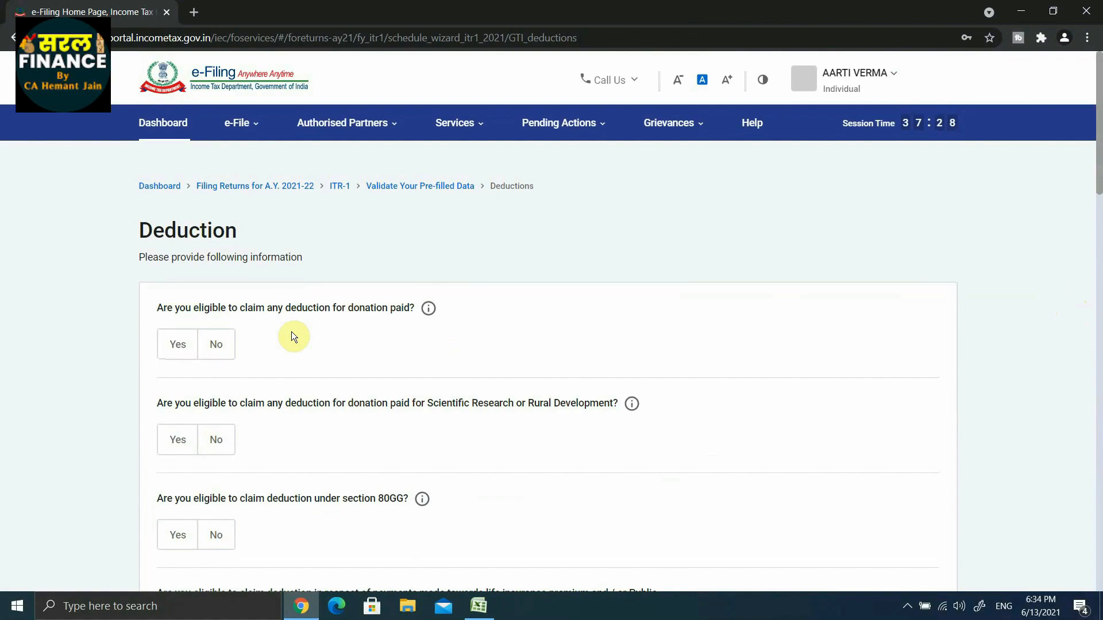
pyautogui.scroll(-6, 291, 337)
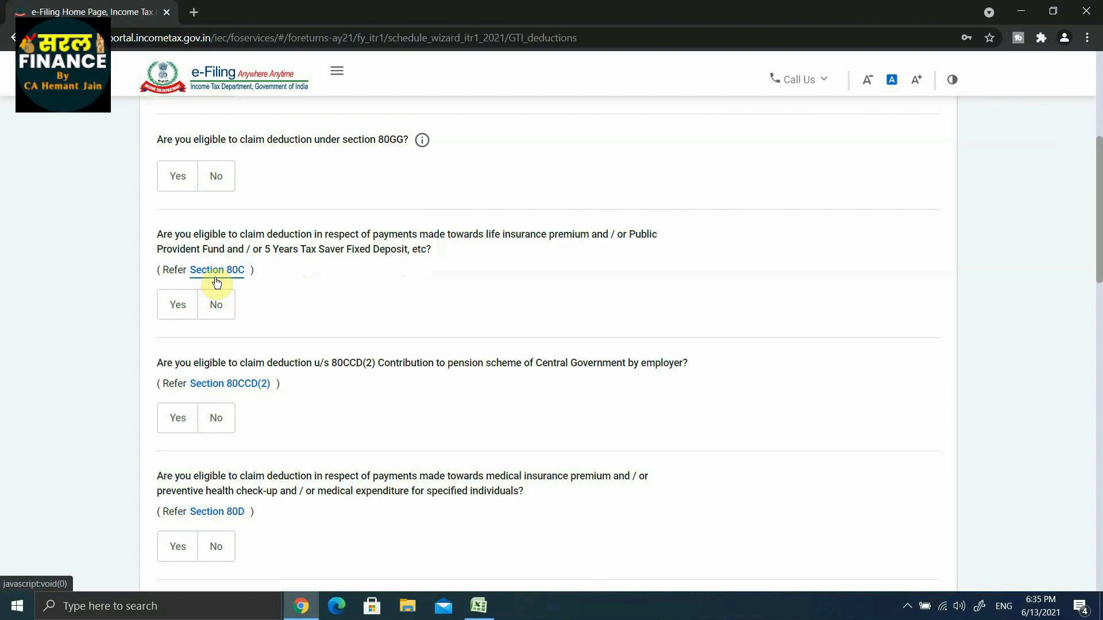
pyautogui.click(173, 310)
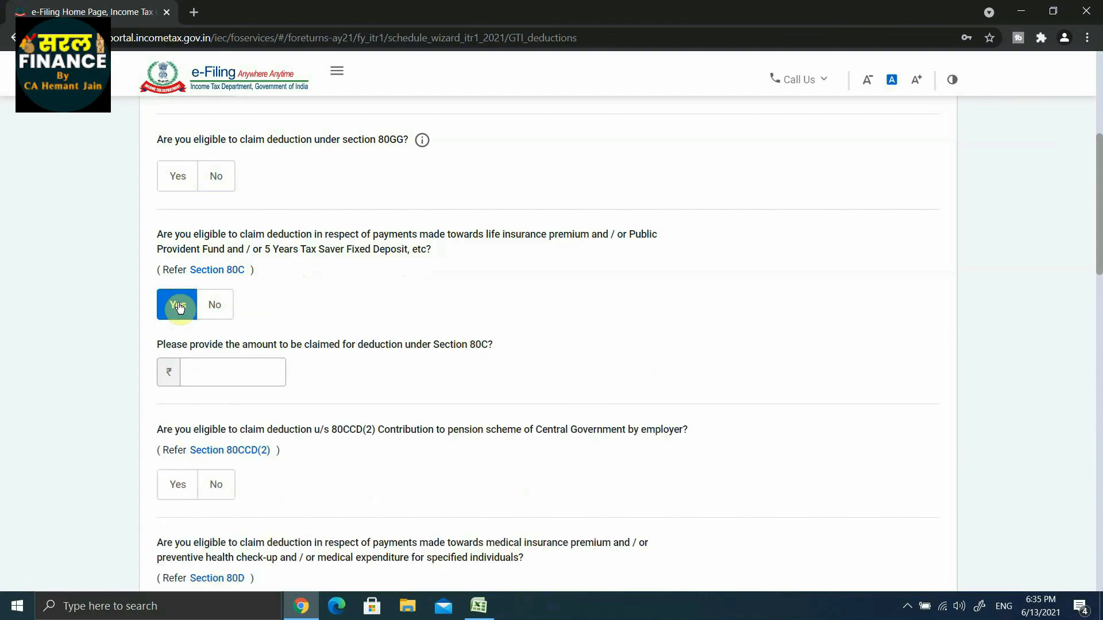
pyautogui.click(207, 377)
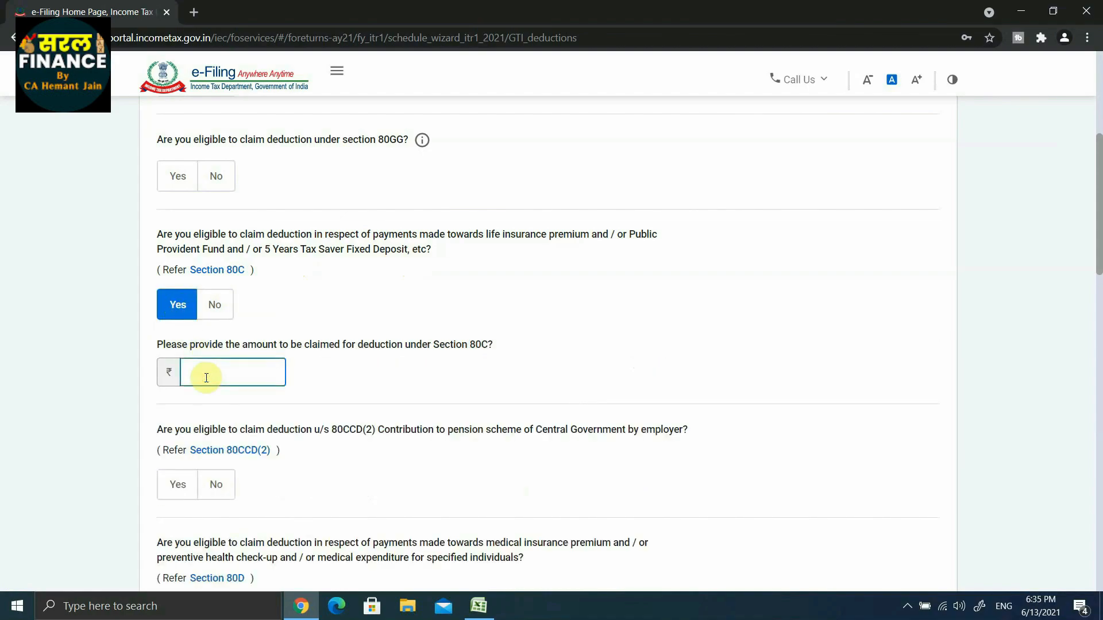
pyautogui.write('55000')
pyautogui.click(412, 403)
# Answer Yes to eligibility for the medical insurance premium deduction under Section 80D.
pyautogui.scroll(-5, 411, 402)
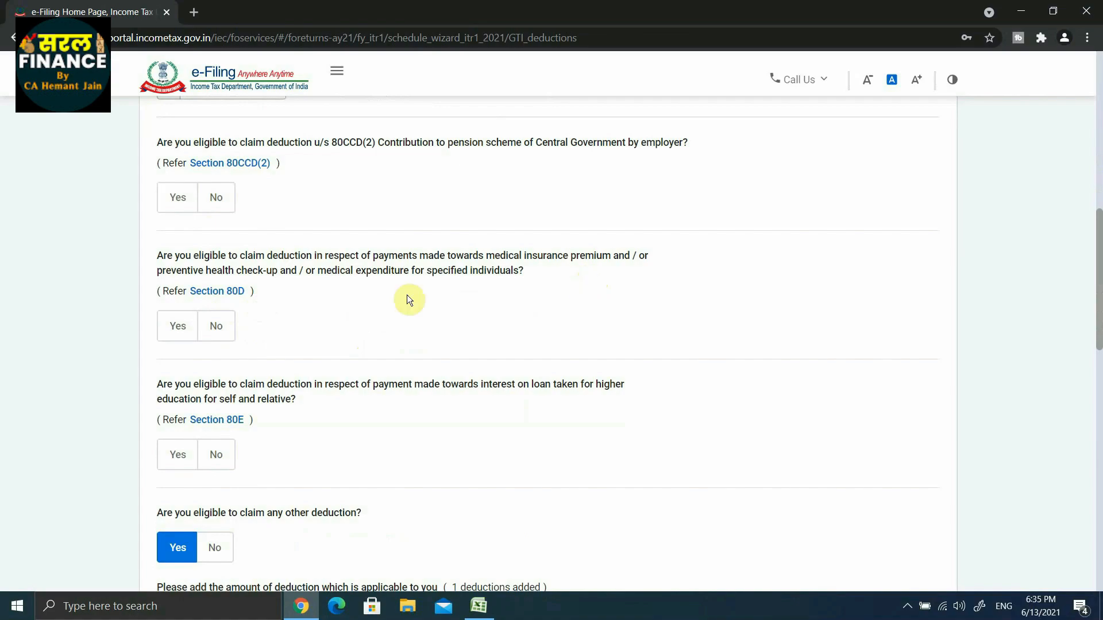
pyautogui.click(177, 326)
pyautogui.scroll(-2, 276, 373)
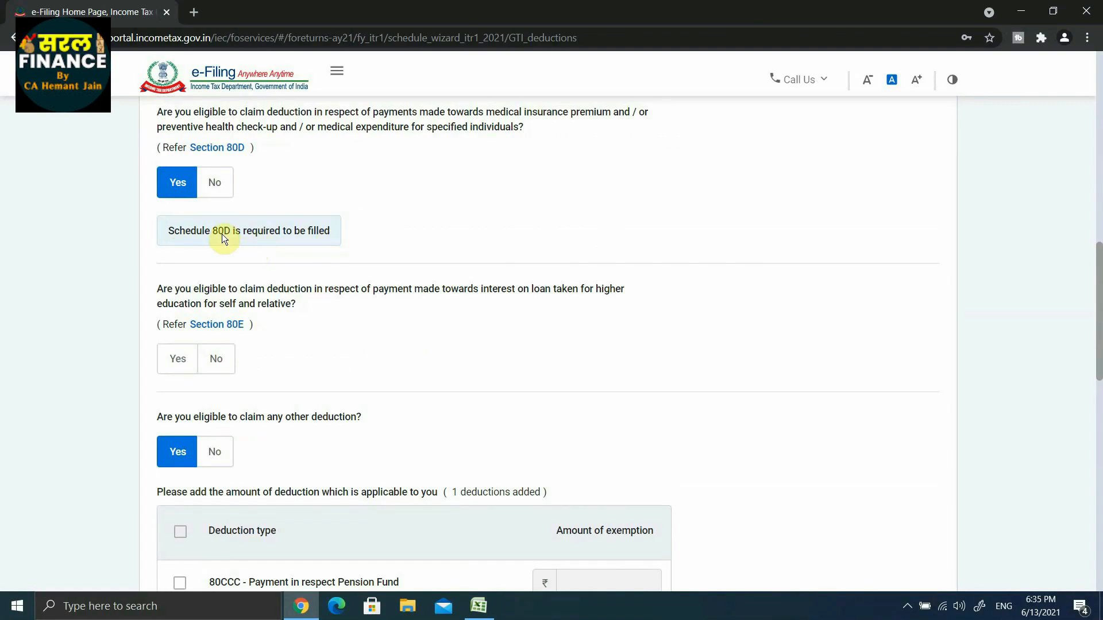
# Claim 2,610 under 80TTA for savings bank interest and continue to the deductions verification.
pyautogui.scroll(-10, 323, 334)
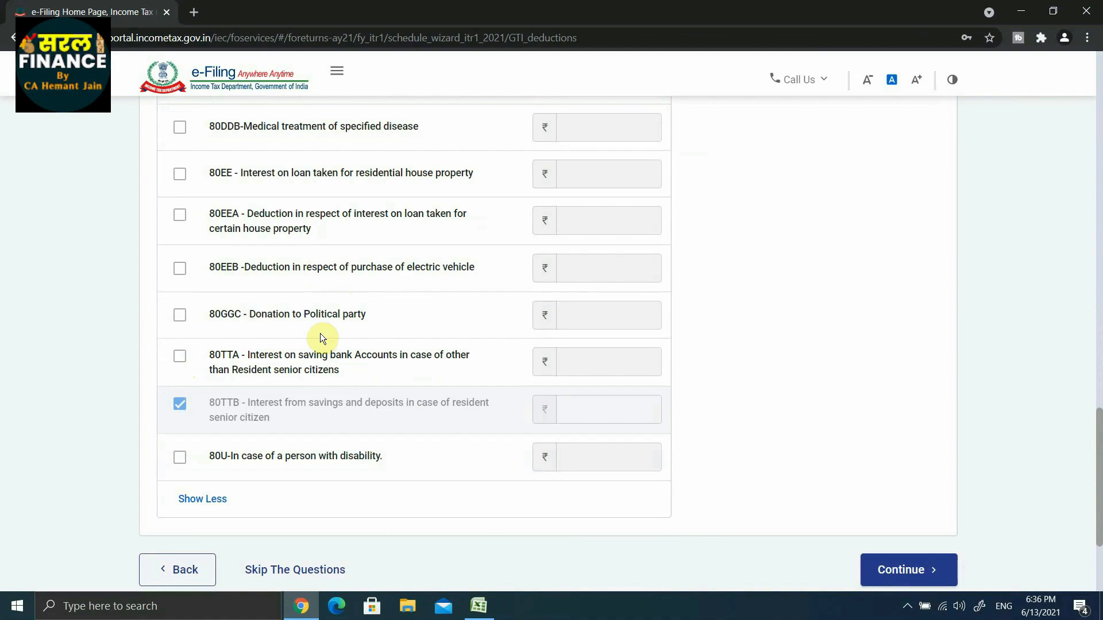
pyautogui.click(182, 358)
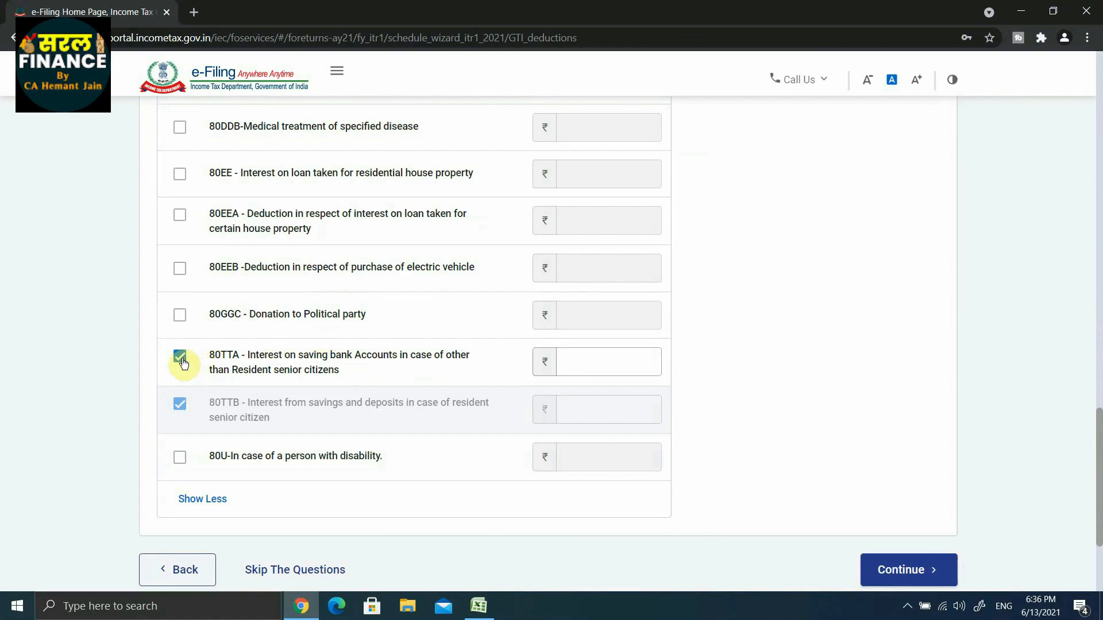
pyautogui.click(580, 362)
pyautogui.write('2,61')
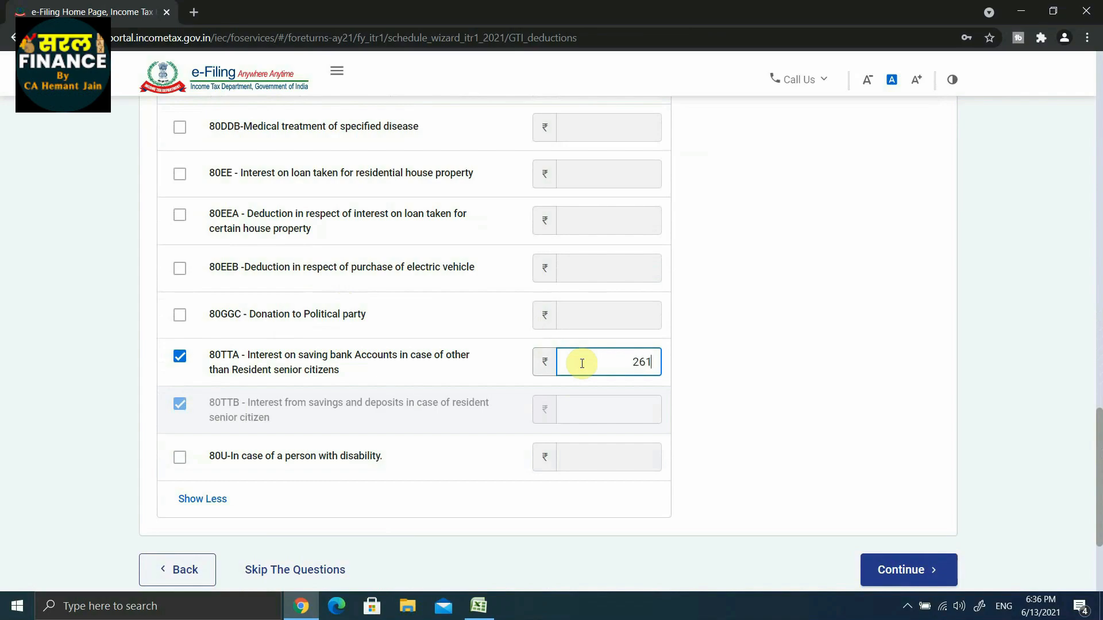
pyautogui.write('0')
pyautogui.click(722, 374)
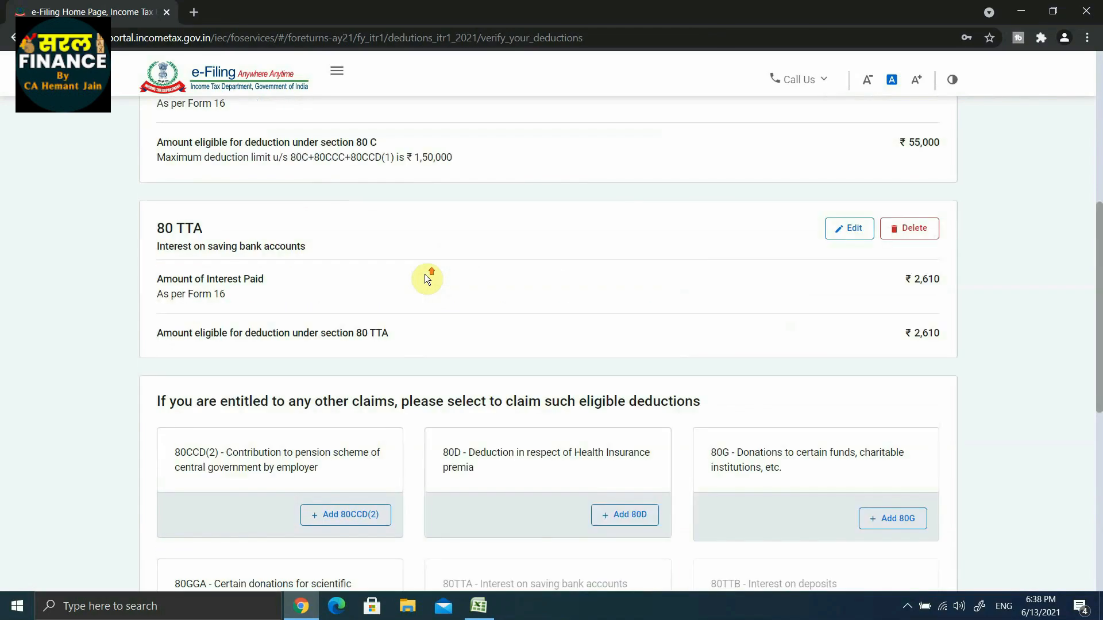
# Add the 80D deduction with No for a senior citizen in the family and 15,000 health insurance for Self & Family.
pyautogui.scroll(1, 425, 280)
pyautogui.scroll(3, 425, 280)
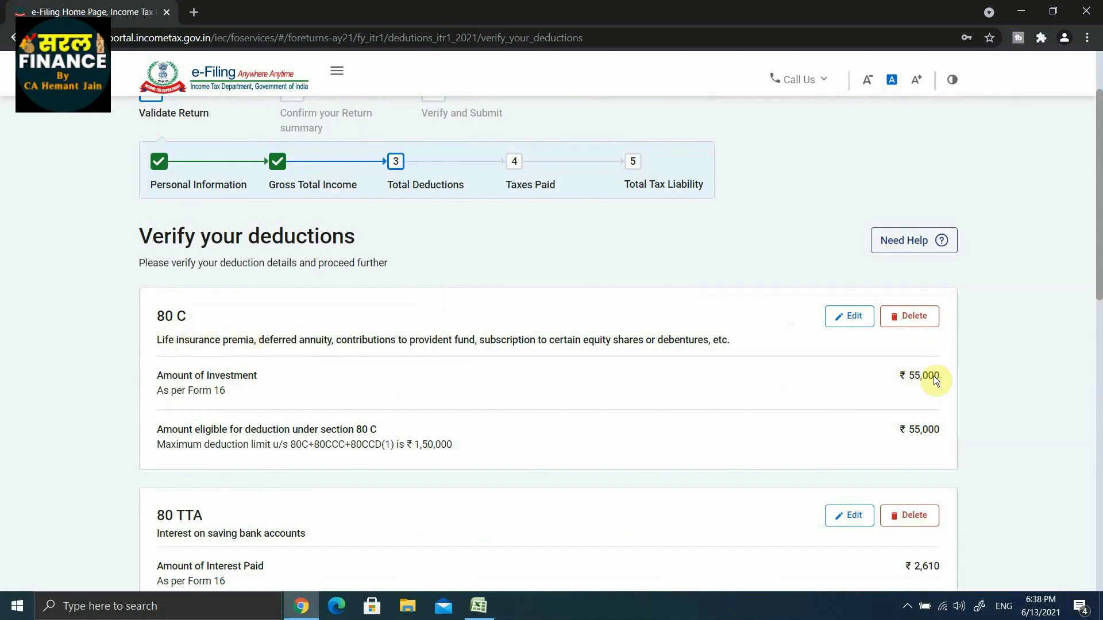
pyautogui.scroll(-2, 305, 421)
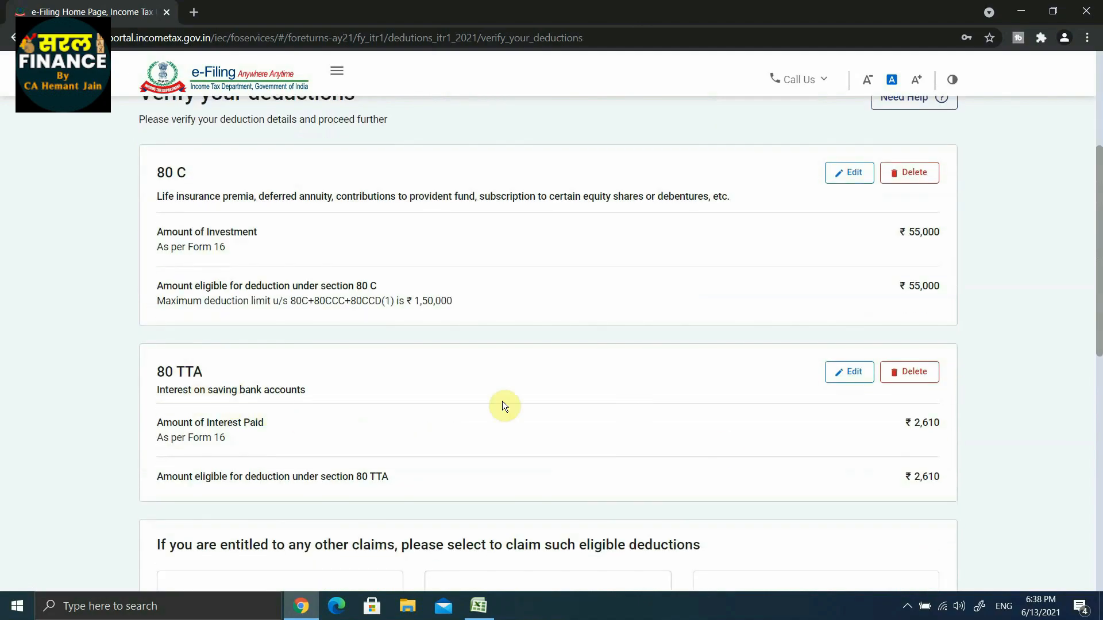
pyautogui.scroll(-2, 954, 435)
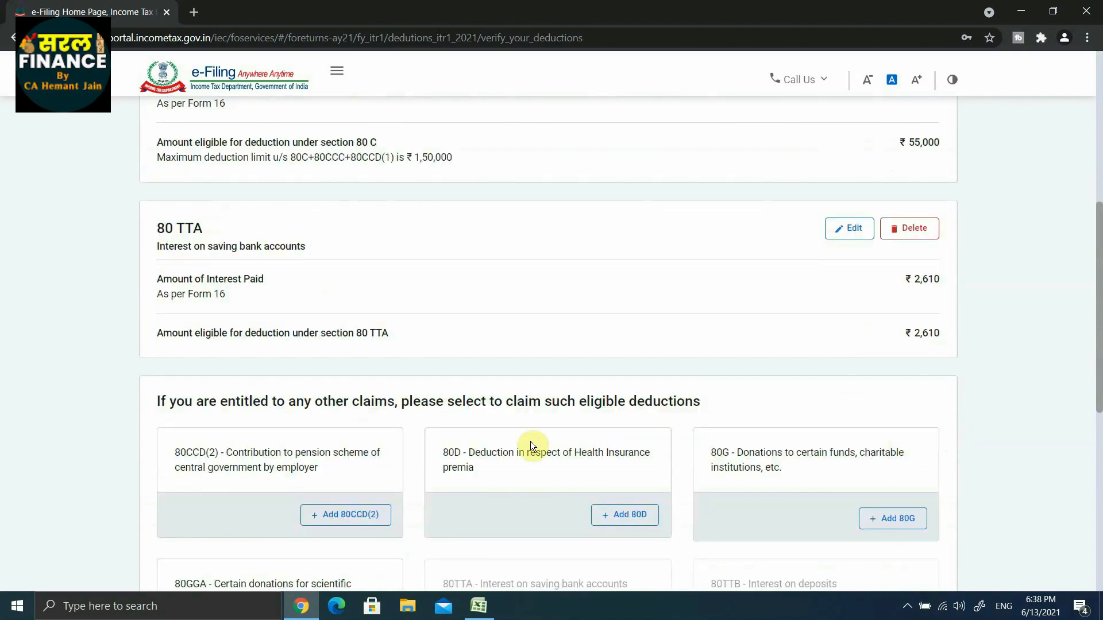
pyautogui.scroll(-2, 425, 441)
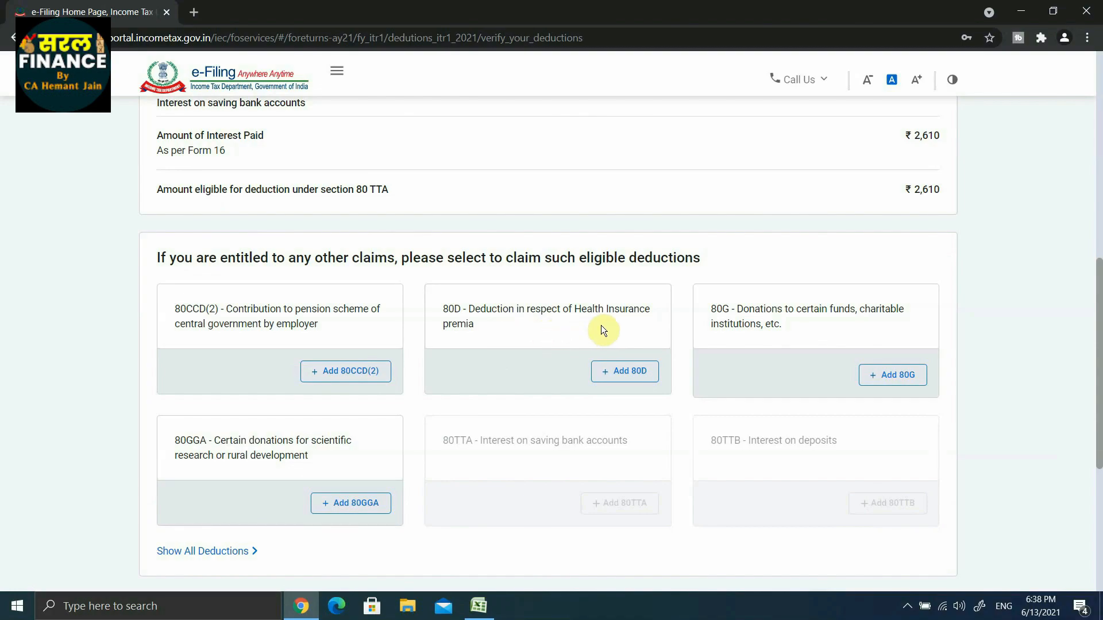
pyautogui.click(625, 374)
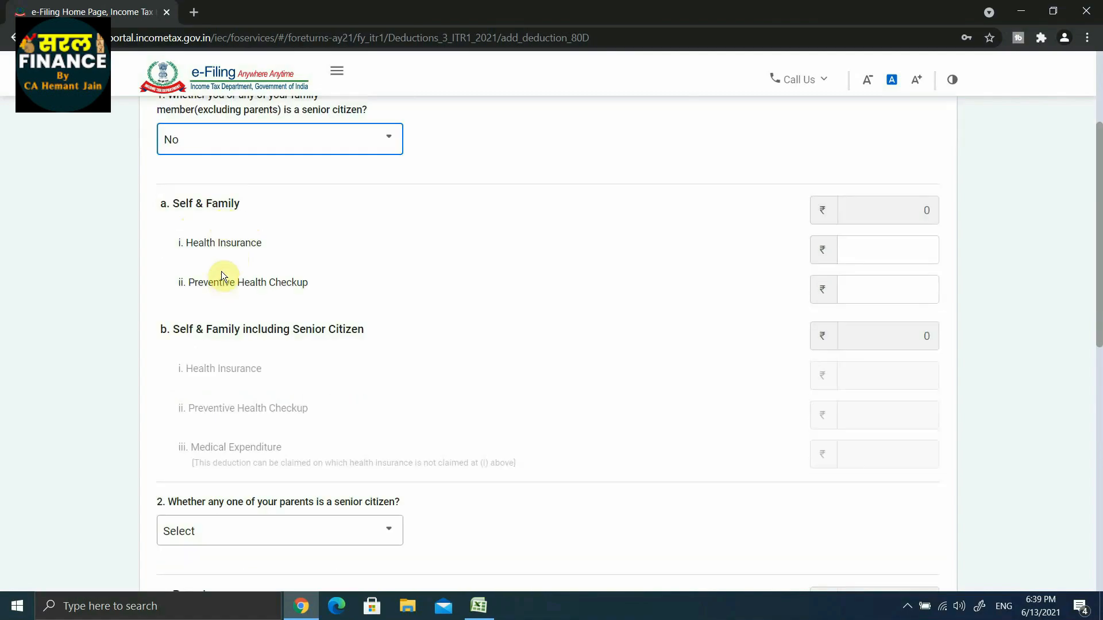
pyautogui.click(854, 255)
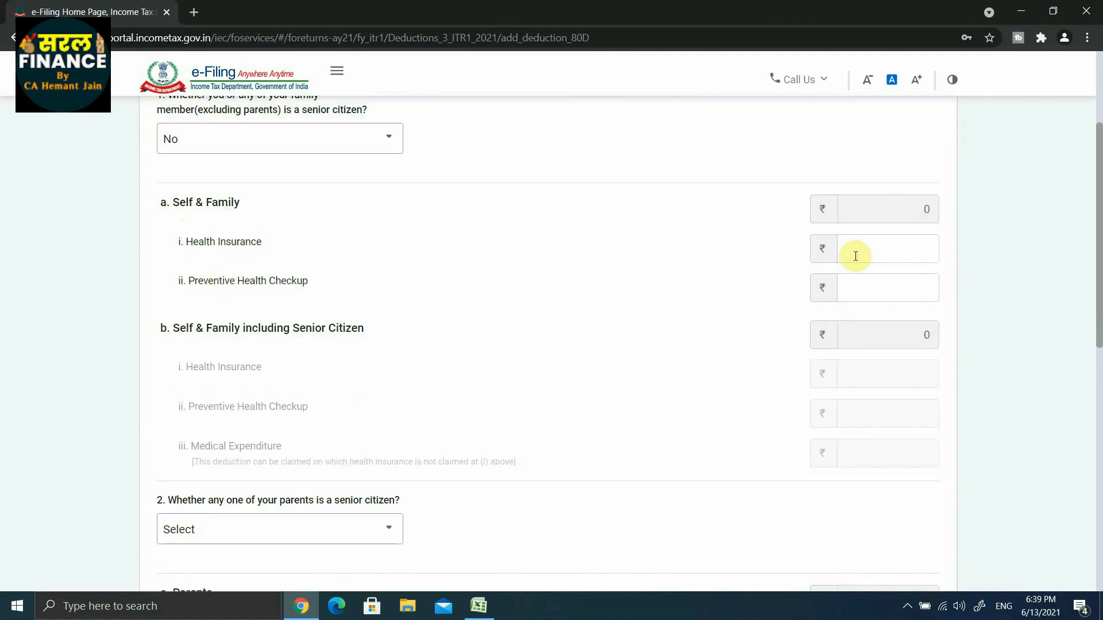
pyautogui.write('15,000')
pyautogui.click(781, 261)
# Save the 80D details and confirm the Total Deductions section.
pyautogui.scroll(-1, 780, 259)
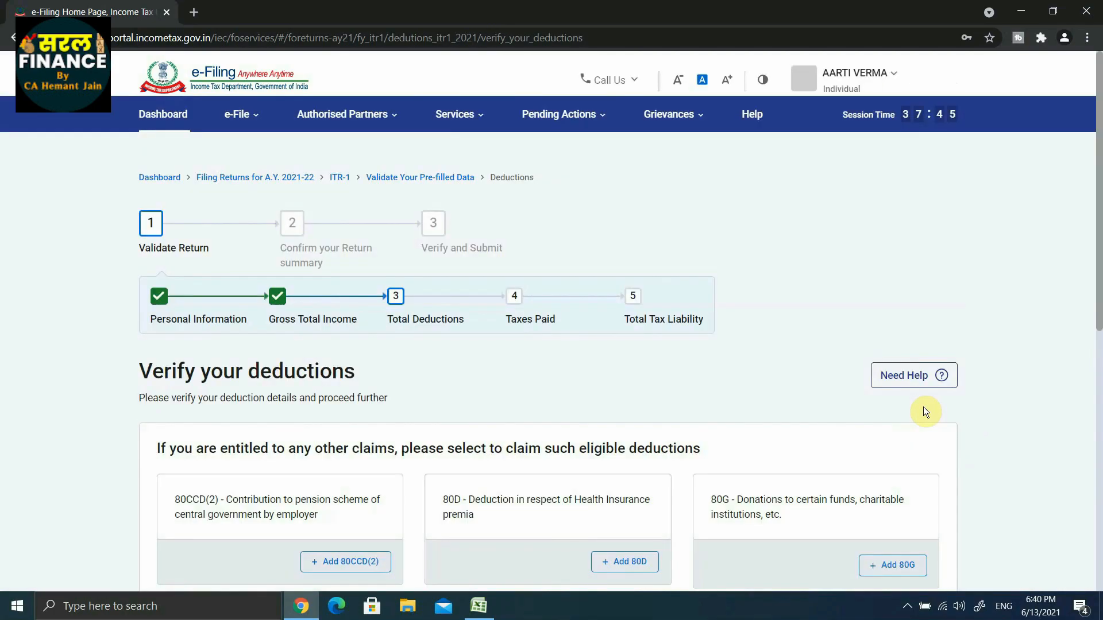
pyautogui.scroll(-2, 732, 370)
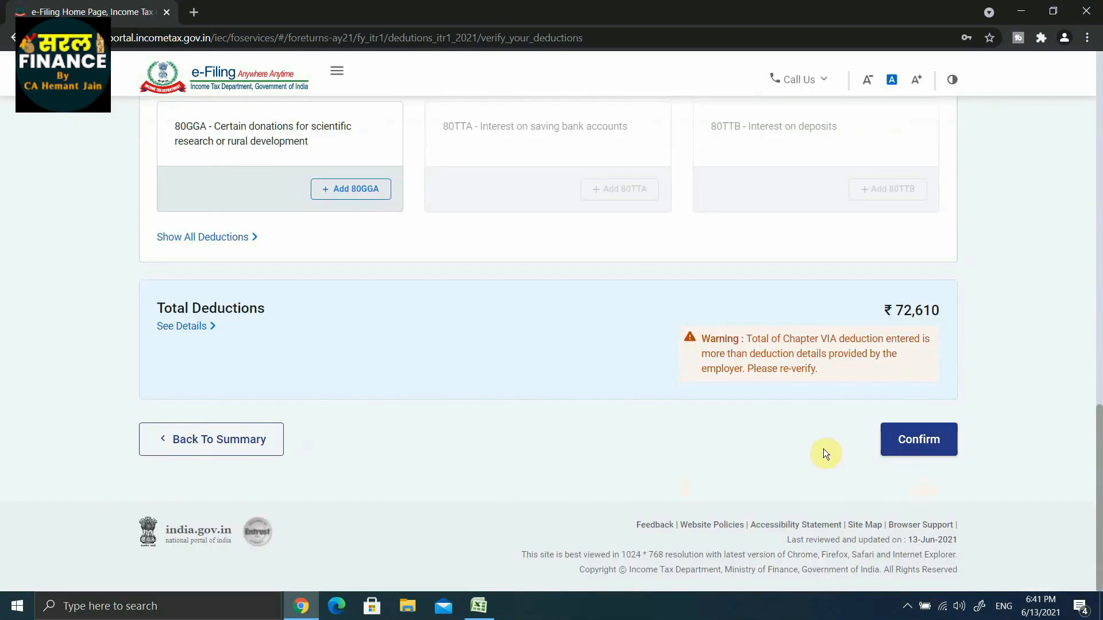
pyautogui.click(917, 439)
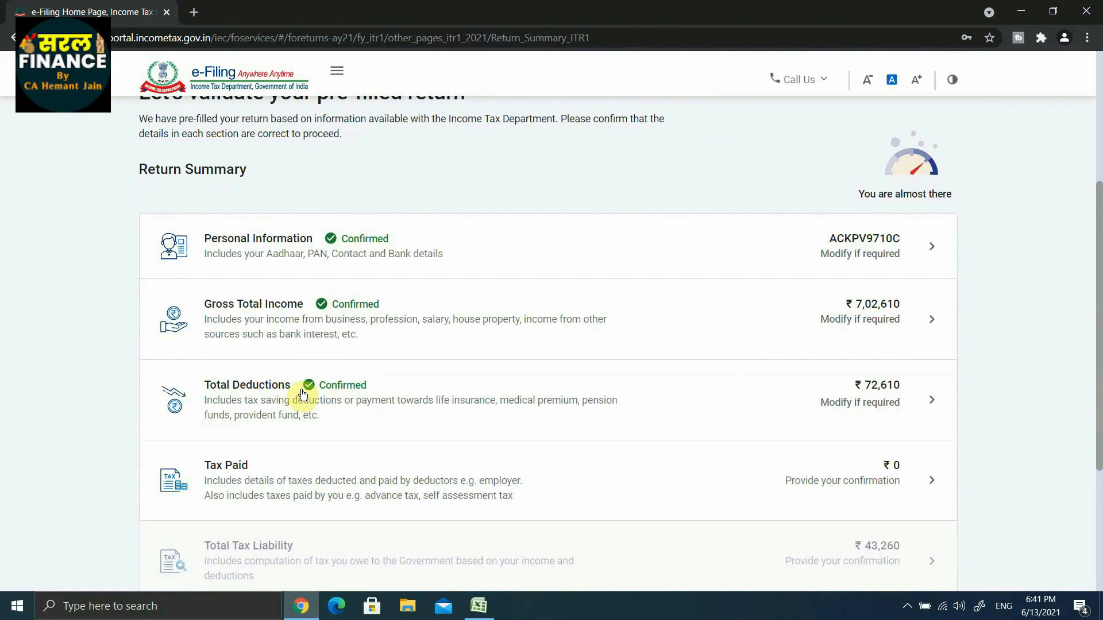
# Open the Tax Paid section and check the entries for TDS, TCS, and advance and self-assessment tax.
pyautogui.scroll(-1, 339, 401)
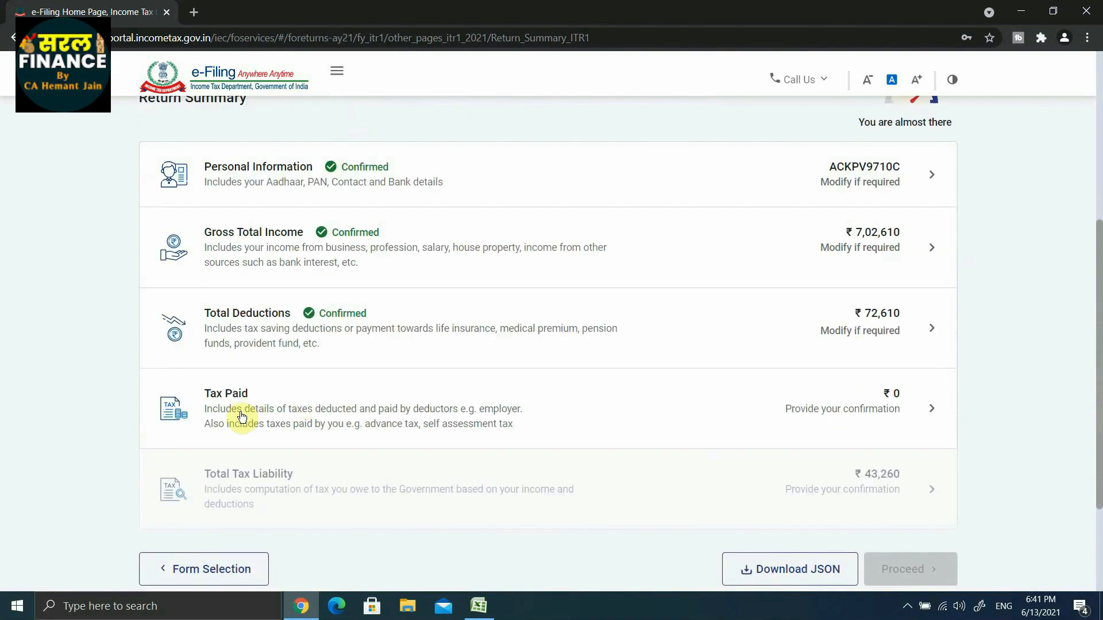
pyautogui.scroll(1, 236, 402)
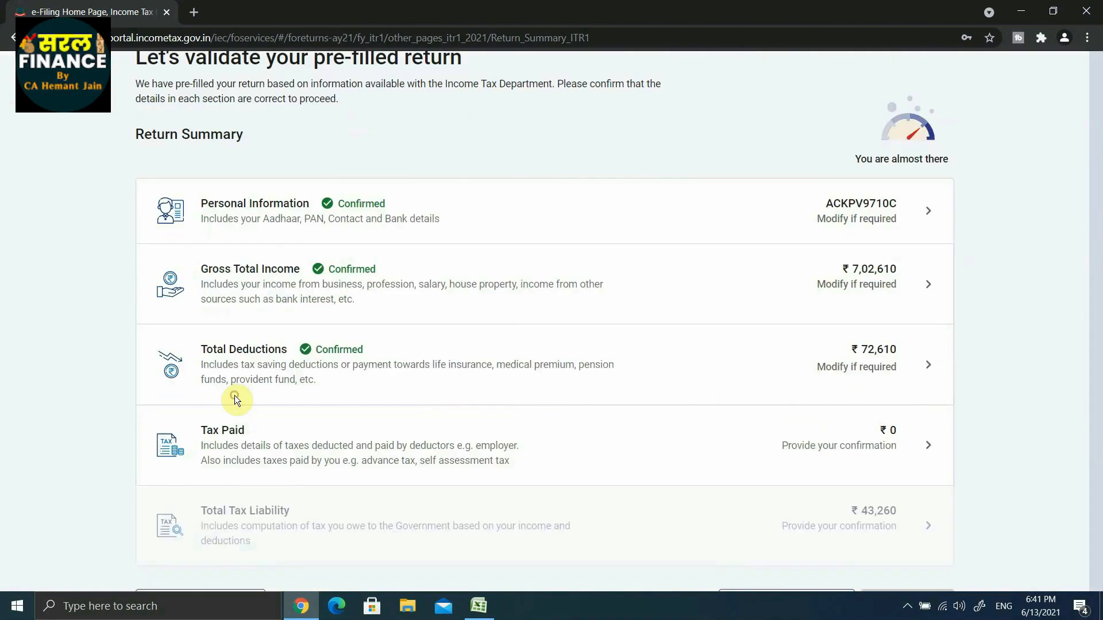
pyautogui.click(237, 400)
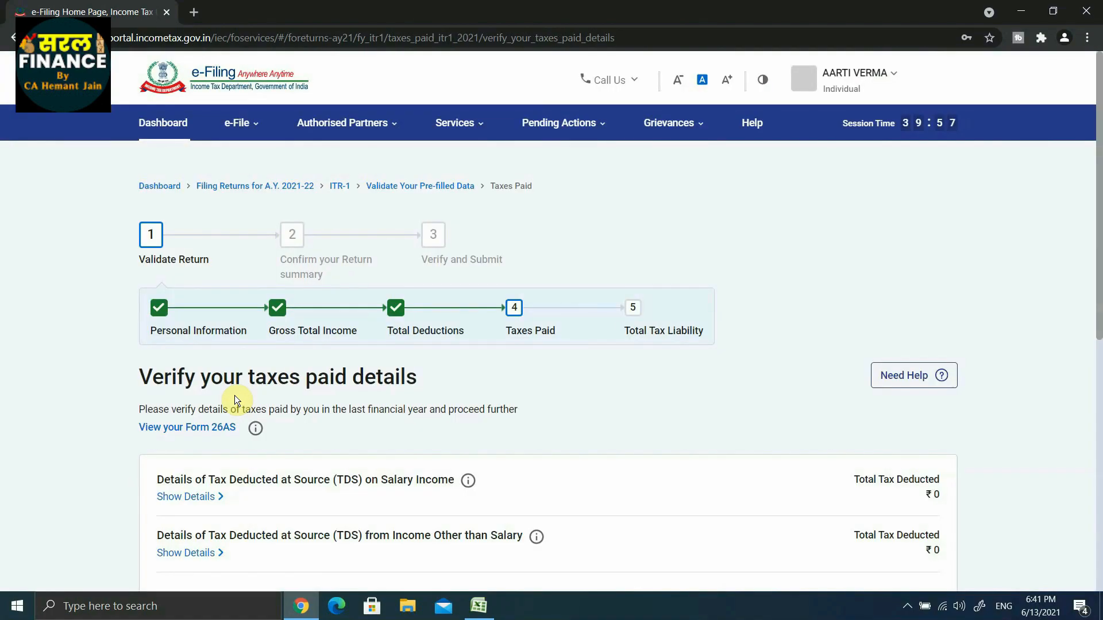
pyautogui.scroll(-4, 235, 395)
pyautogui.scroll(-1, 270, 466)
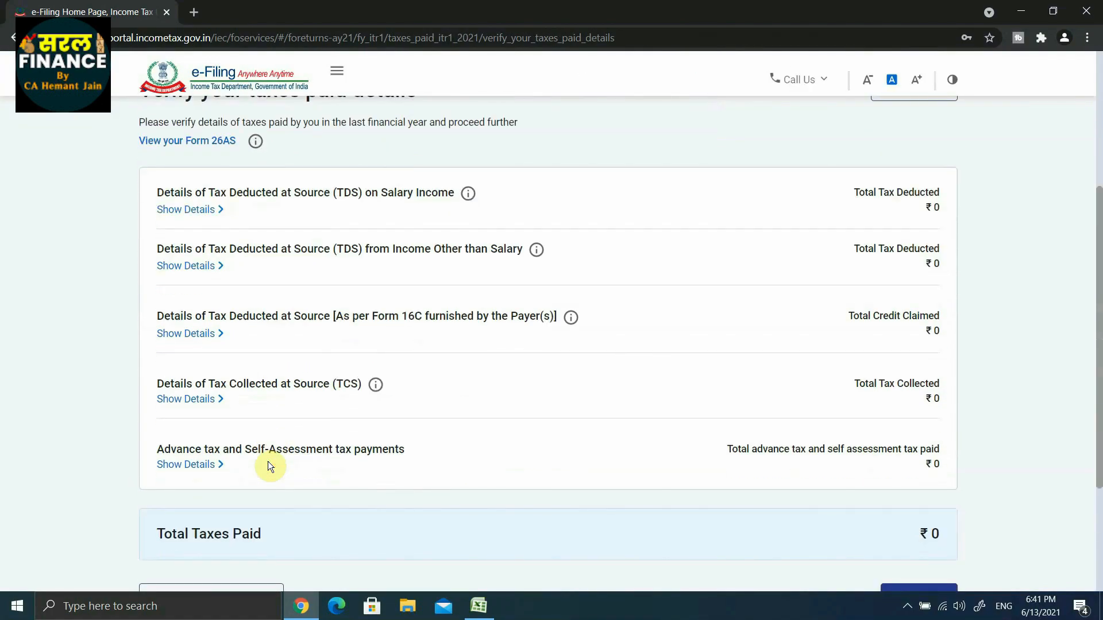
pyautogui.scroll(2, 274, 373)
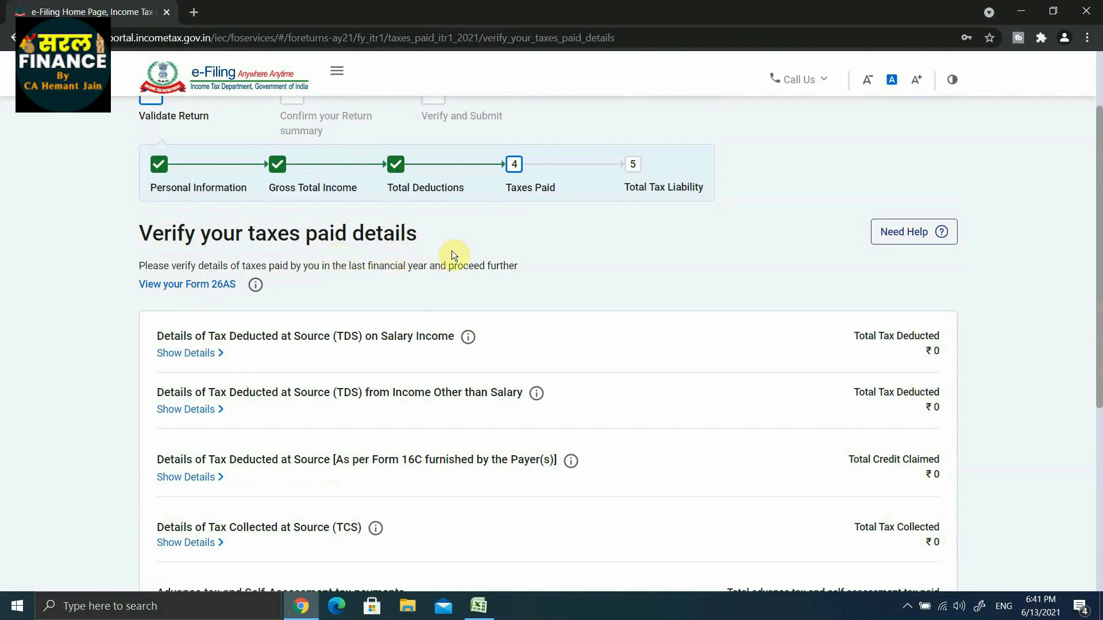
pyautogui.scroll(-1, 346, 337)
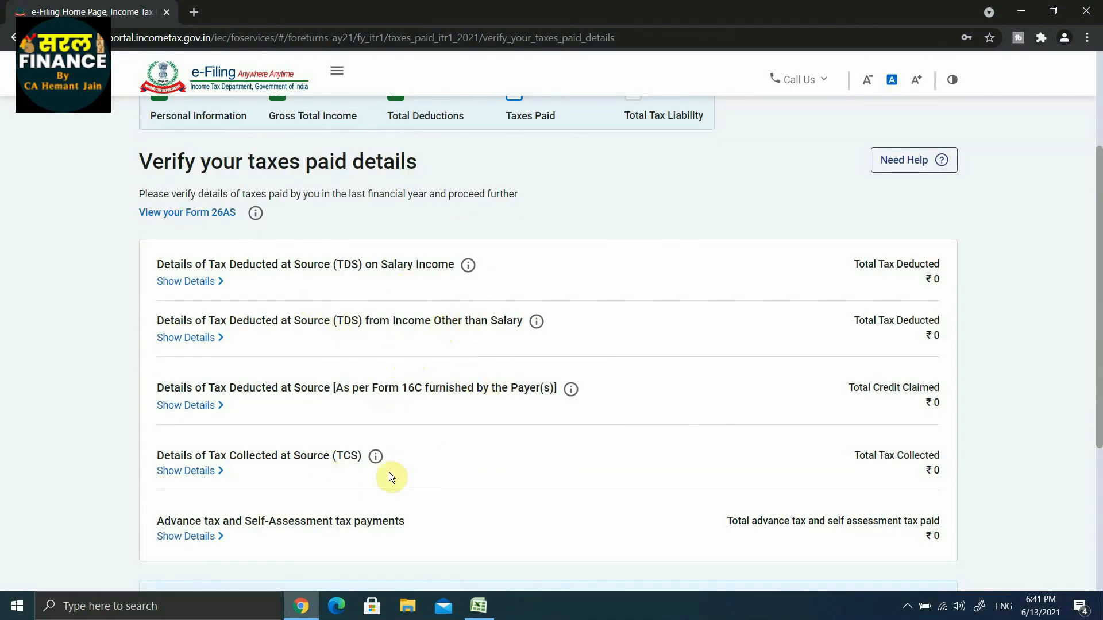
pyautogui.scroll(-2, 386, 476)
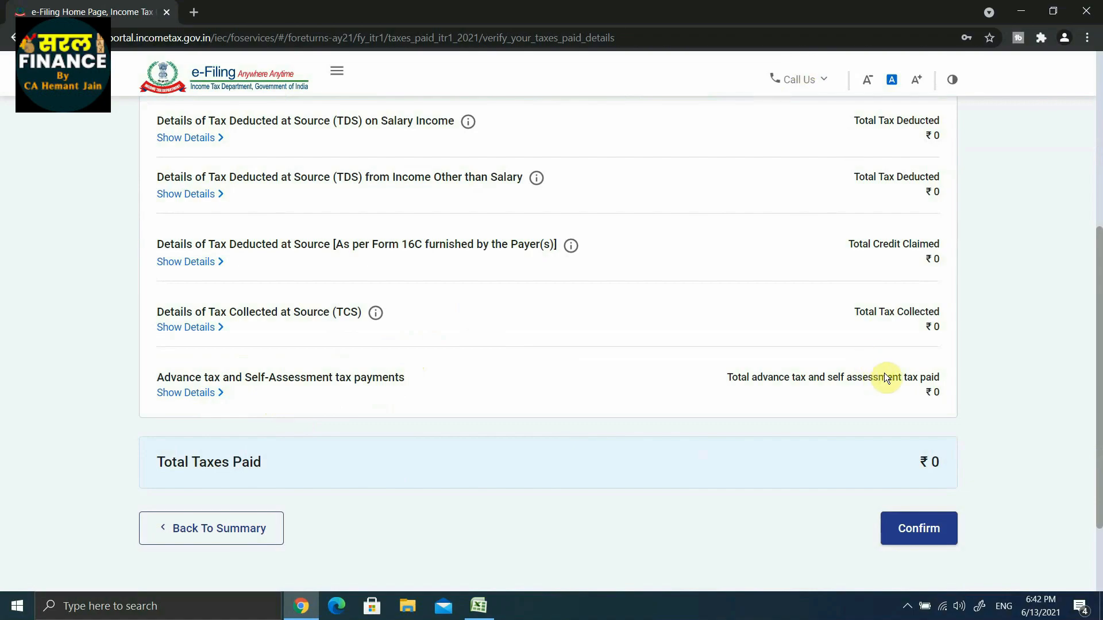
# Check the TDS, TCS and self-assessment tax amounts once more and confirm the Tax Paid section.
pyautogui.scroll(3, 814, 381)
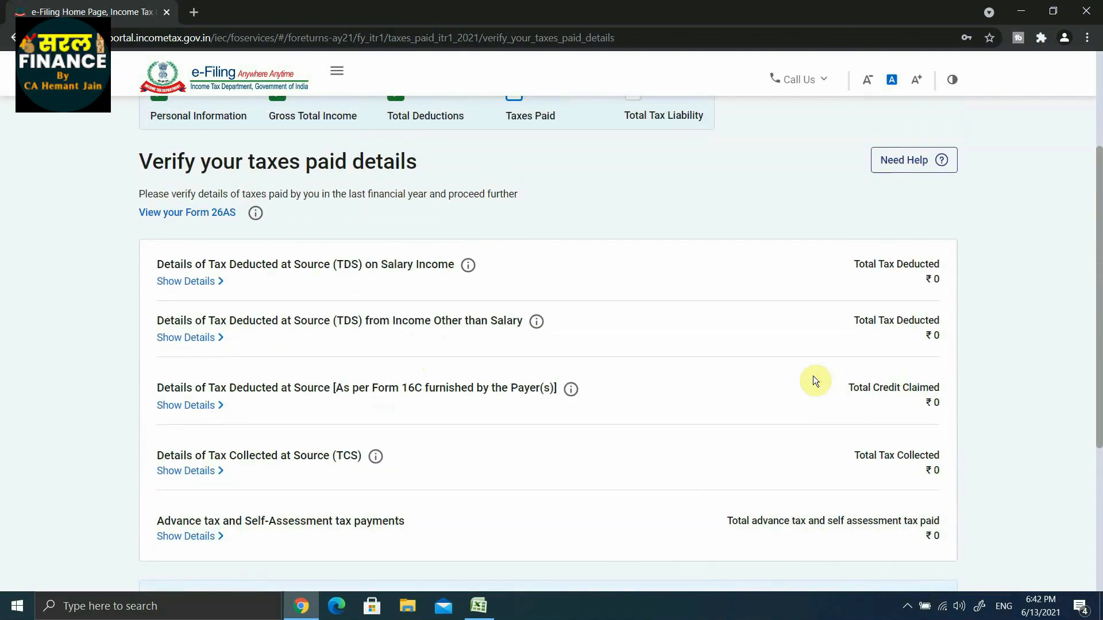
pyautogui.scroll(-2, 802, 256)
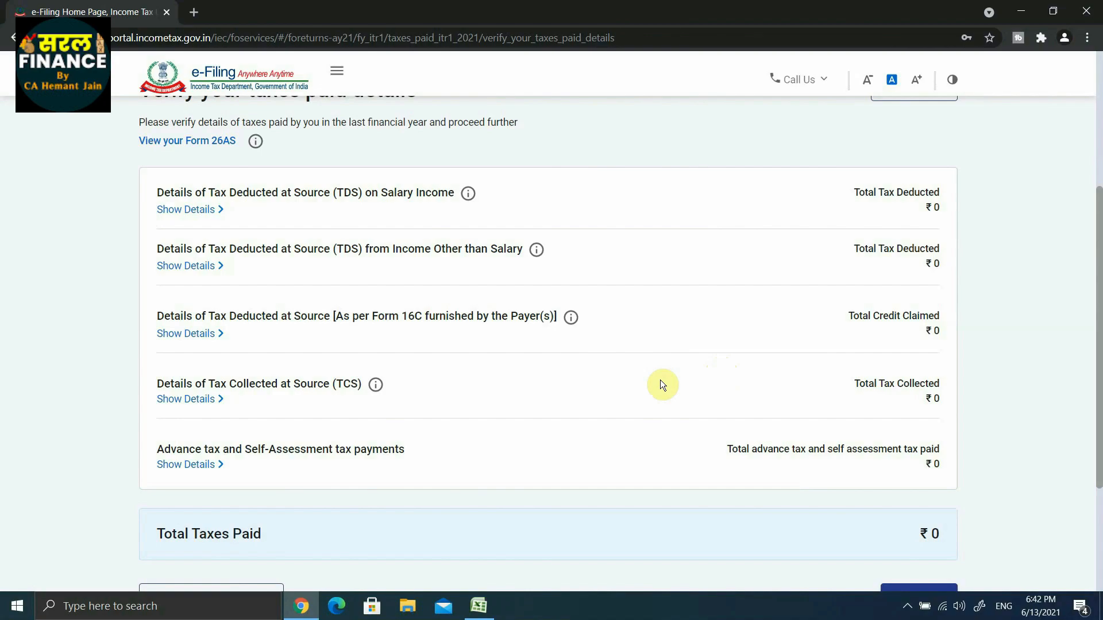
pyautogui.scroll(-1, 502, 376)
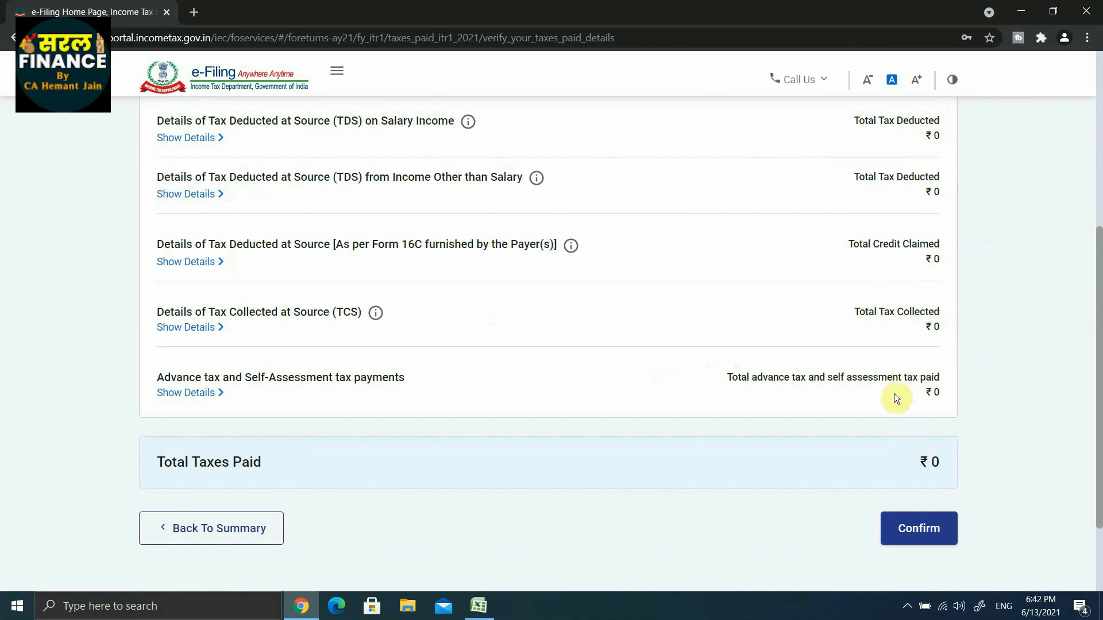
pyautogui.click(921, 532)
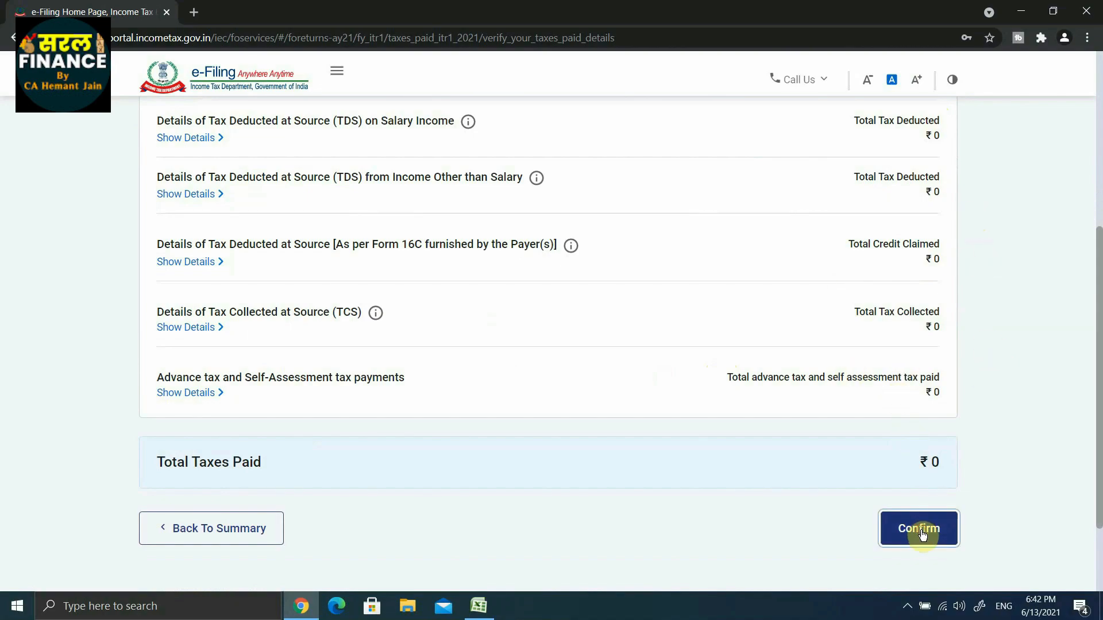
# Open the Total Tax Liability section, review the income, tax, relief, interest and fee computation, and confirm it.
pyautogui.scroll(-7, 305, 425)
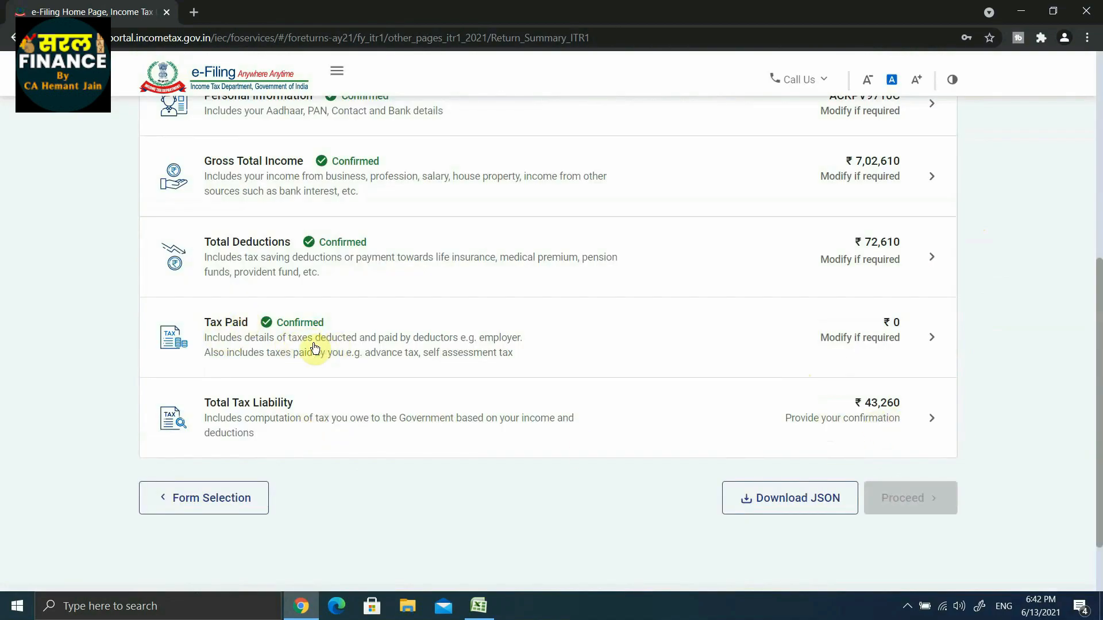
pyautogui.click(264, 408)
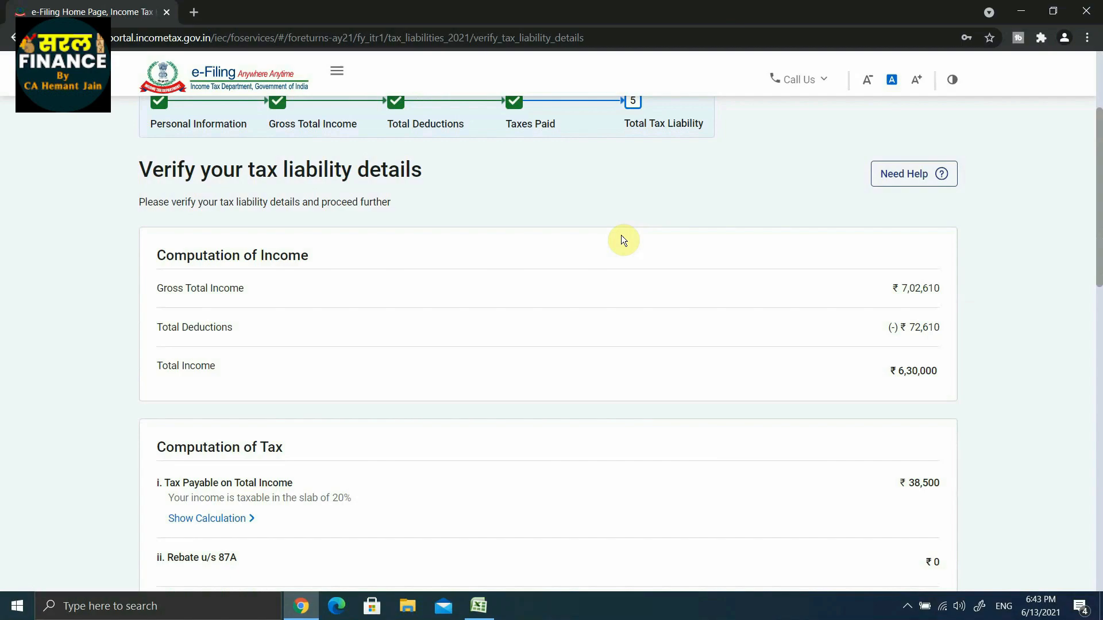
pyautogui.scroll(-2, 624, 239)
pyautogui.scroll(1, 935, 209)
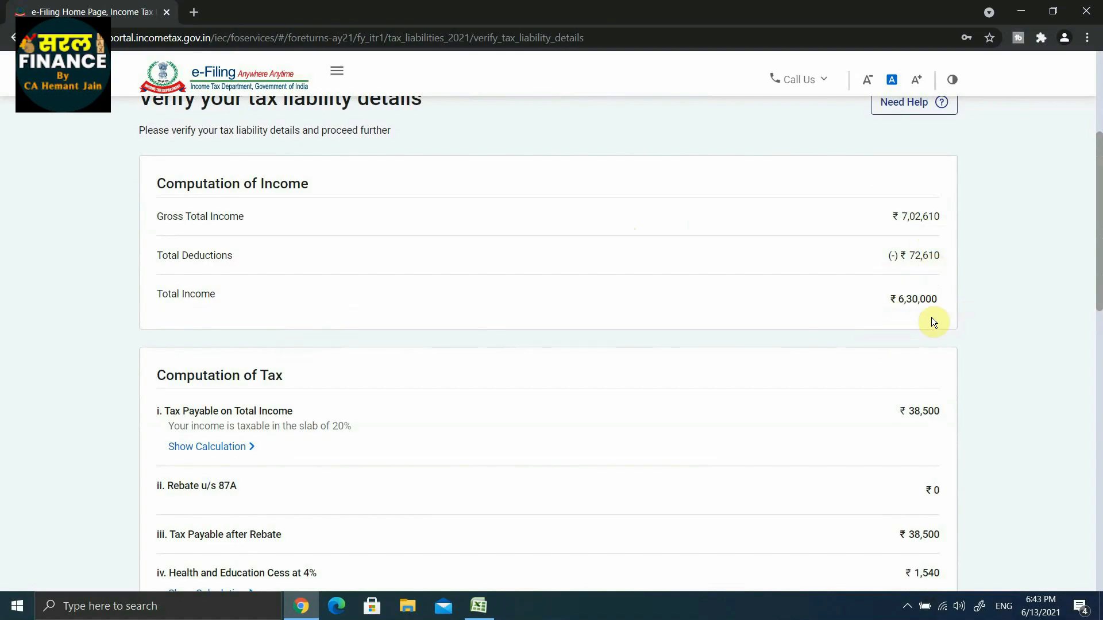
pyautogui.scroll(-2, 931, 318)
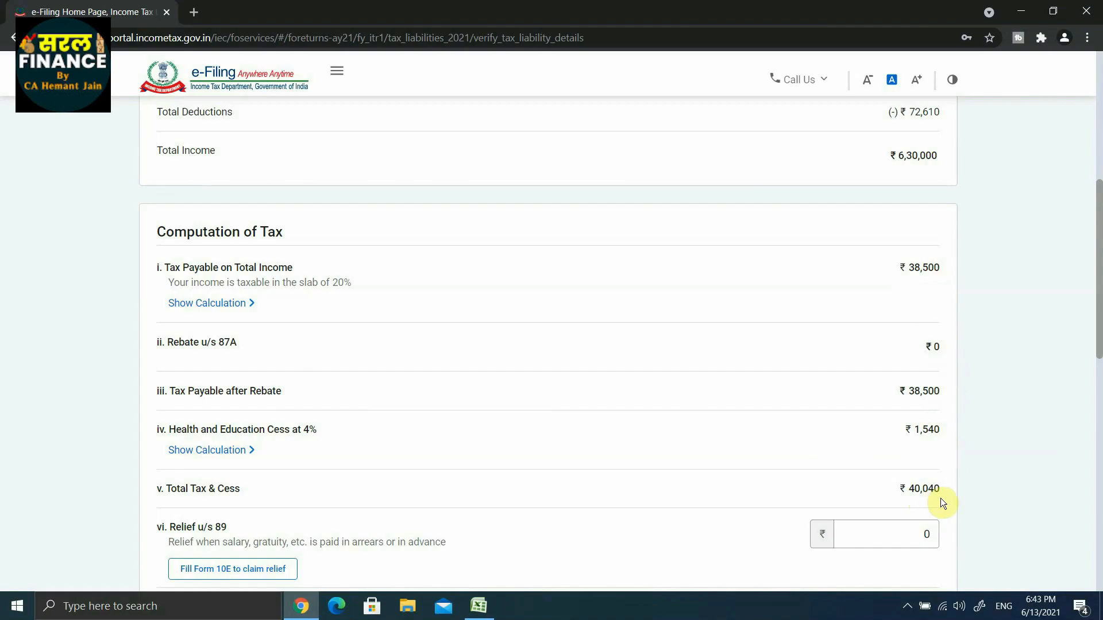
pyautogui.scroll(-5, 942, 501)
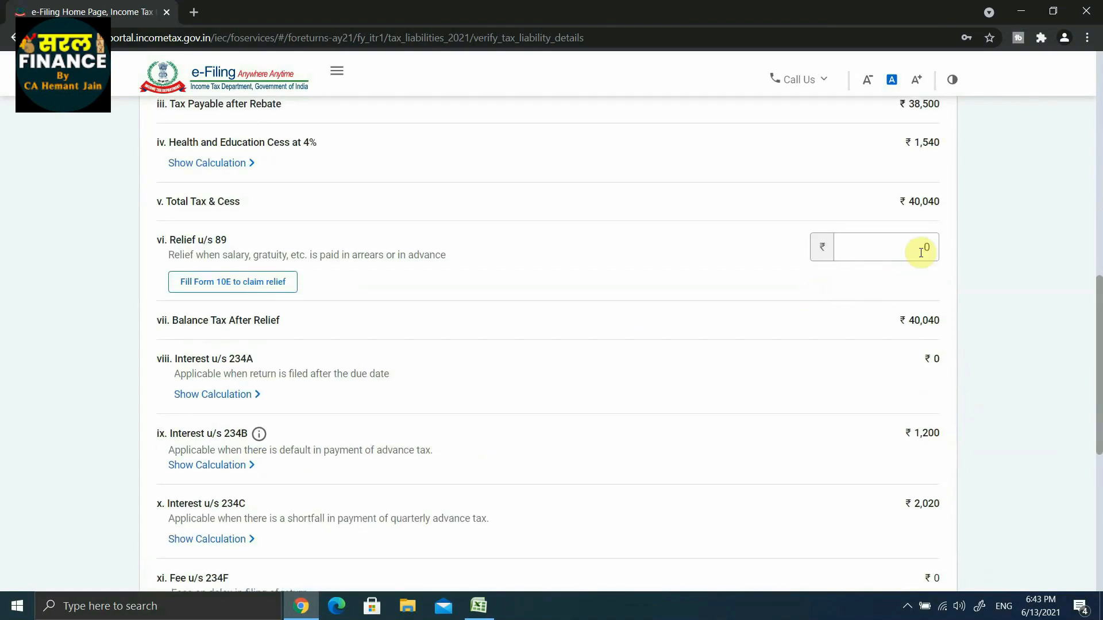
pyautogui.click(920, 253)
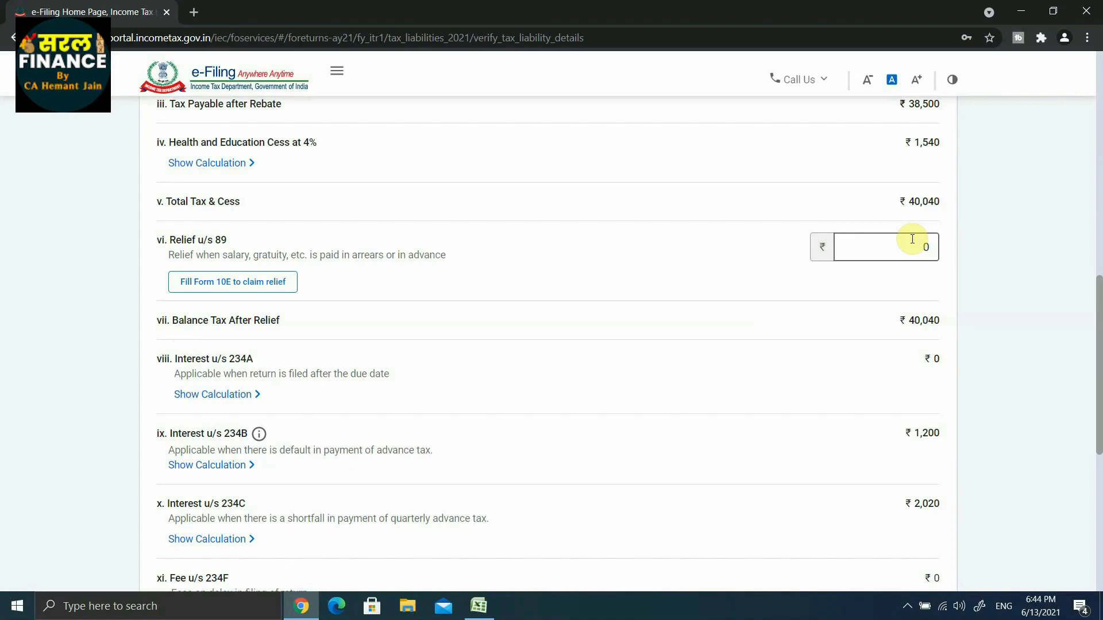
pyautogui.scroll(-1, 676, 415)
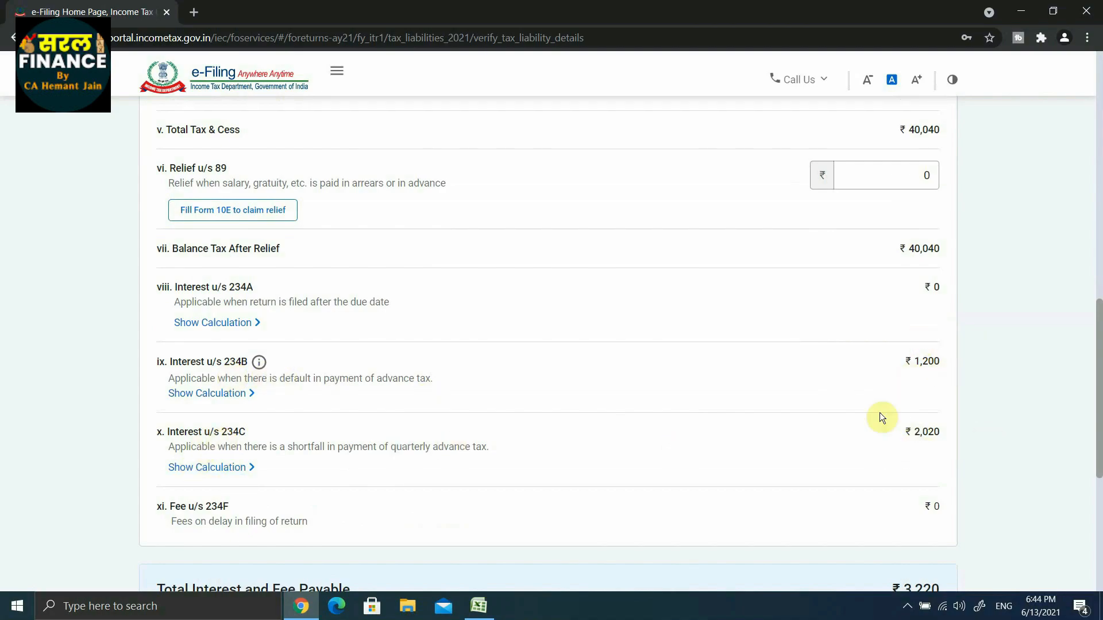
pyautogui.scroll(-2, 926, 452)
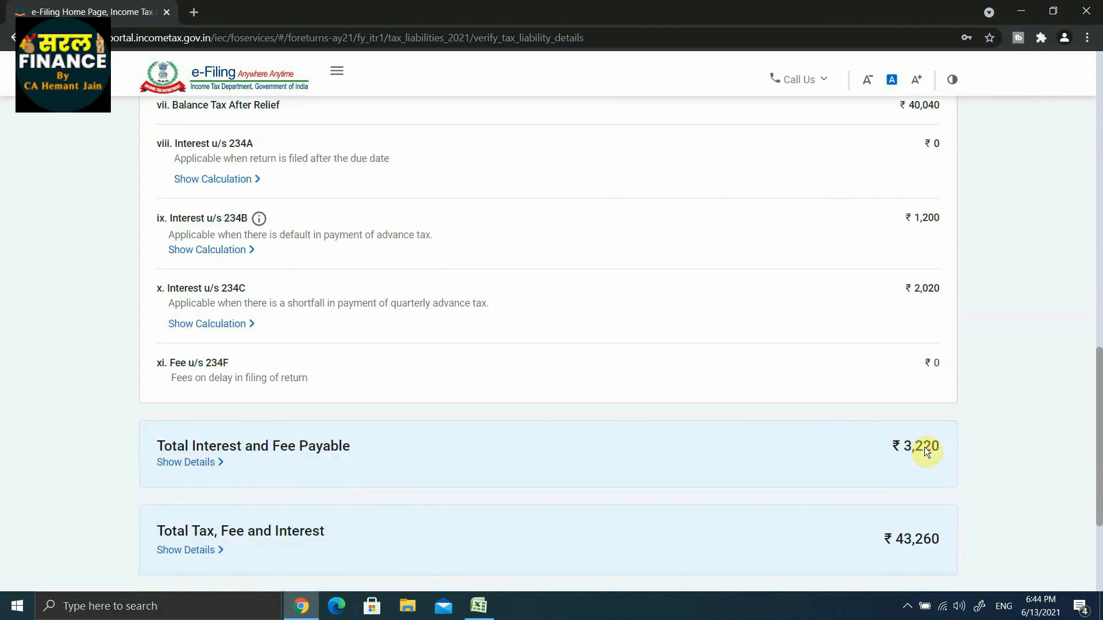
pyautogui.scroll(-2, 926, 452)
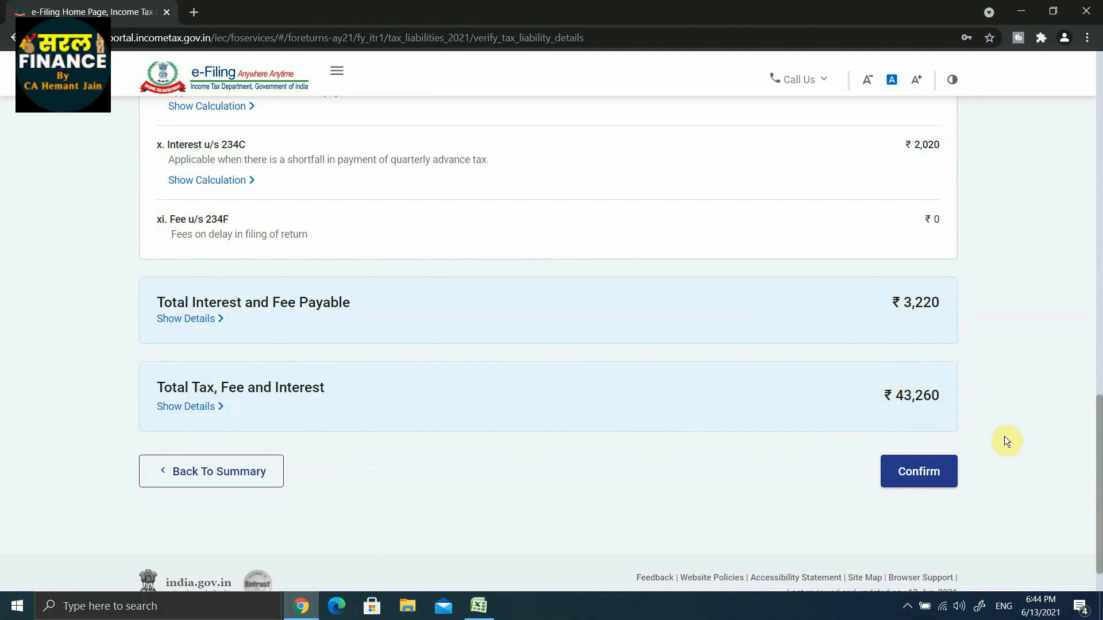
pyautogui.click(917, 472)
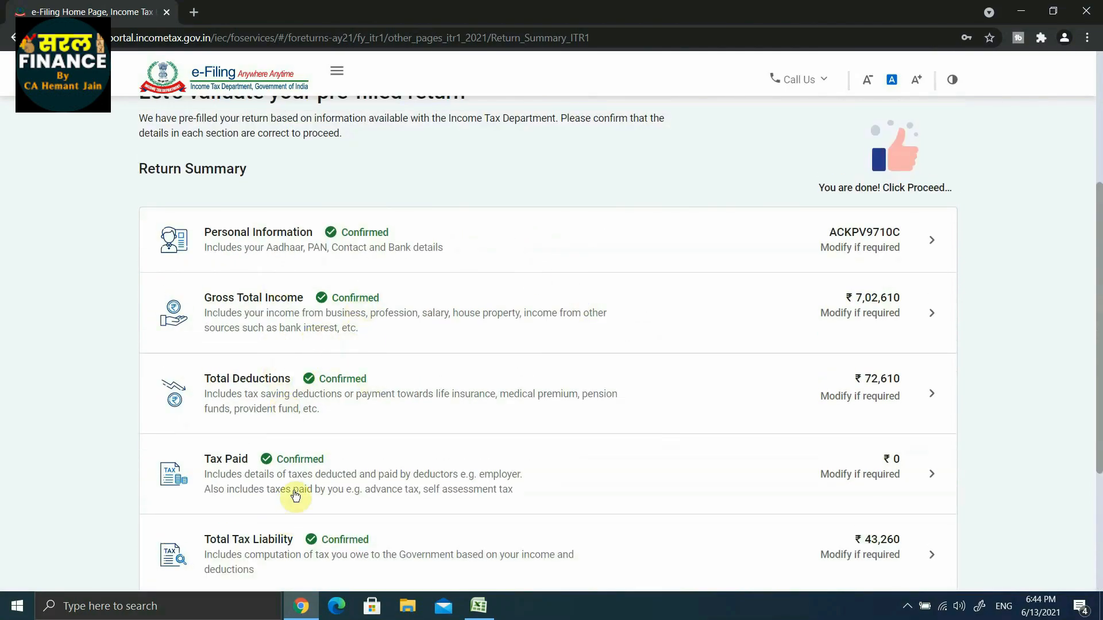
# Proceed from the return summary to the tax payment summary and choose to pay the amount later.
pyautogui.scroll(-3, 570, 511)
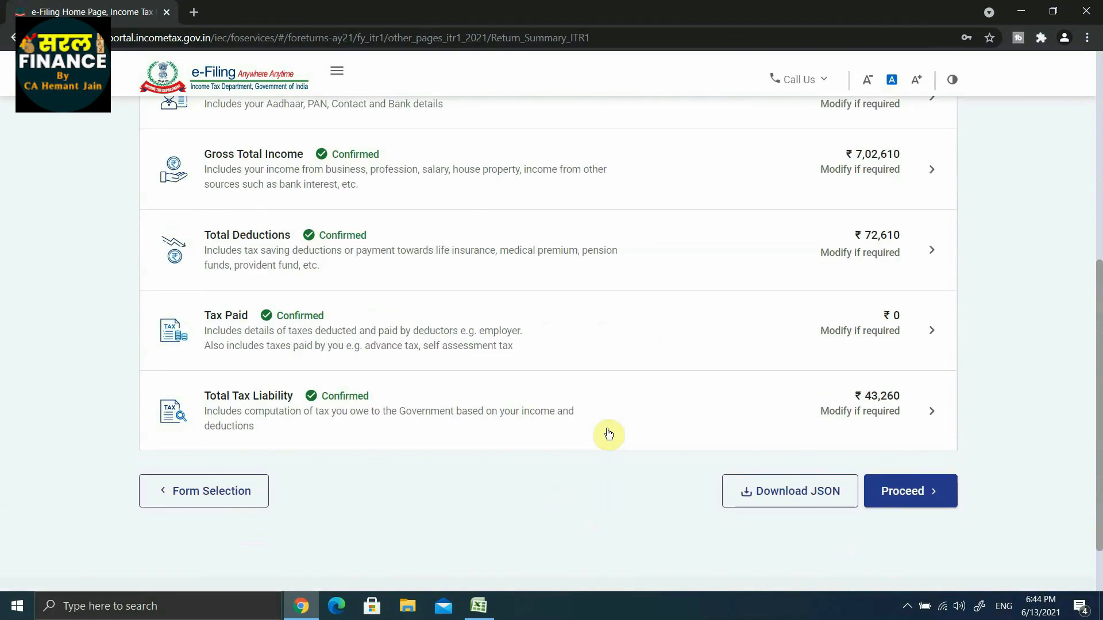
pyautogui.click(911, 491)
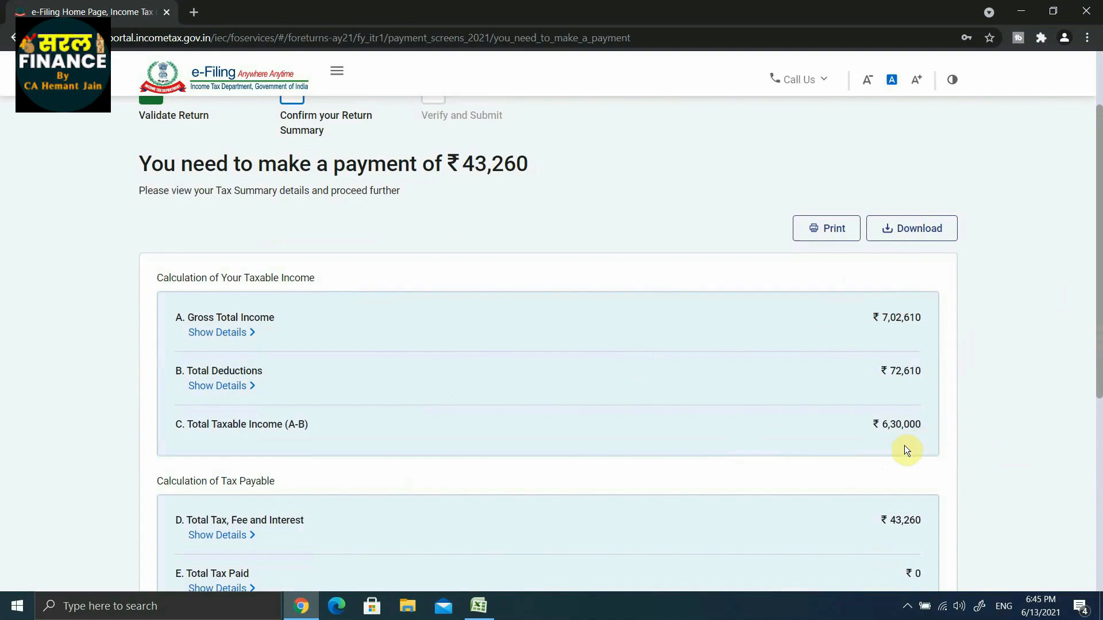
pyautogui.scroll(-3, 916, 447)
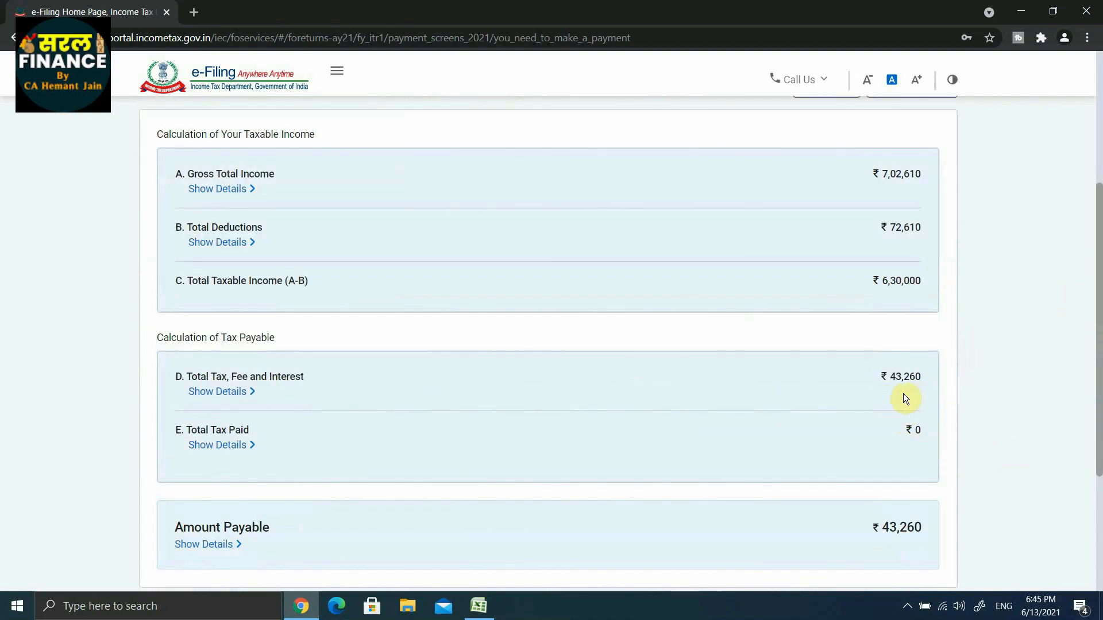
pyautogui.scroll(-3, 950, 395)
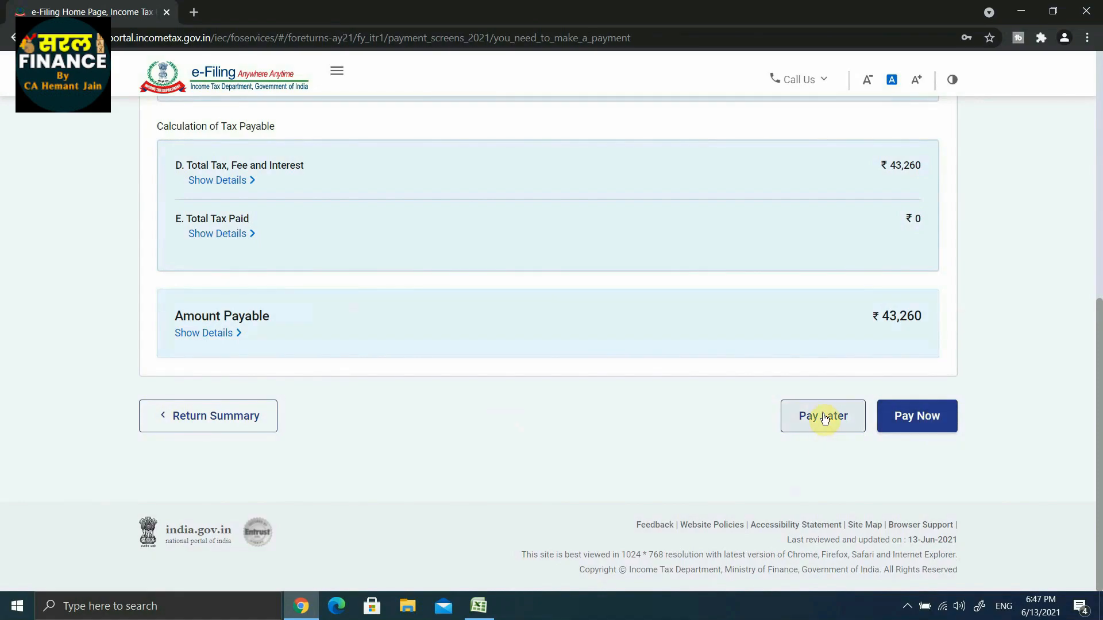
pyautogui.click(818, 418)
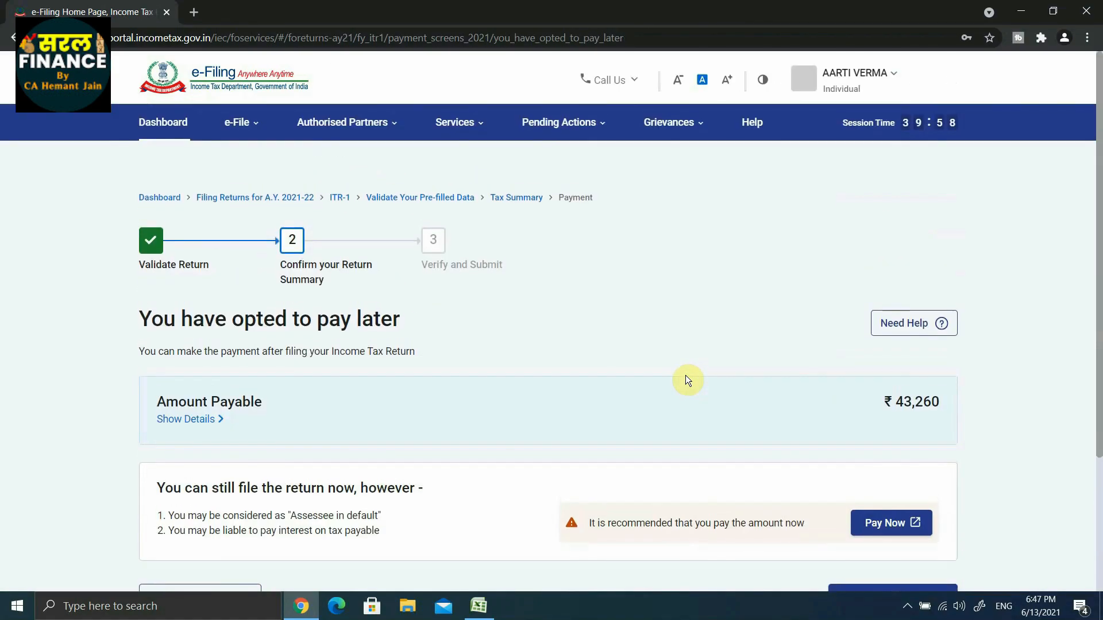
# Read the pay-later conditions and continue to the return preview stage.
pyautogui.scroll(-3, 687, 376)
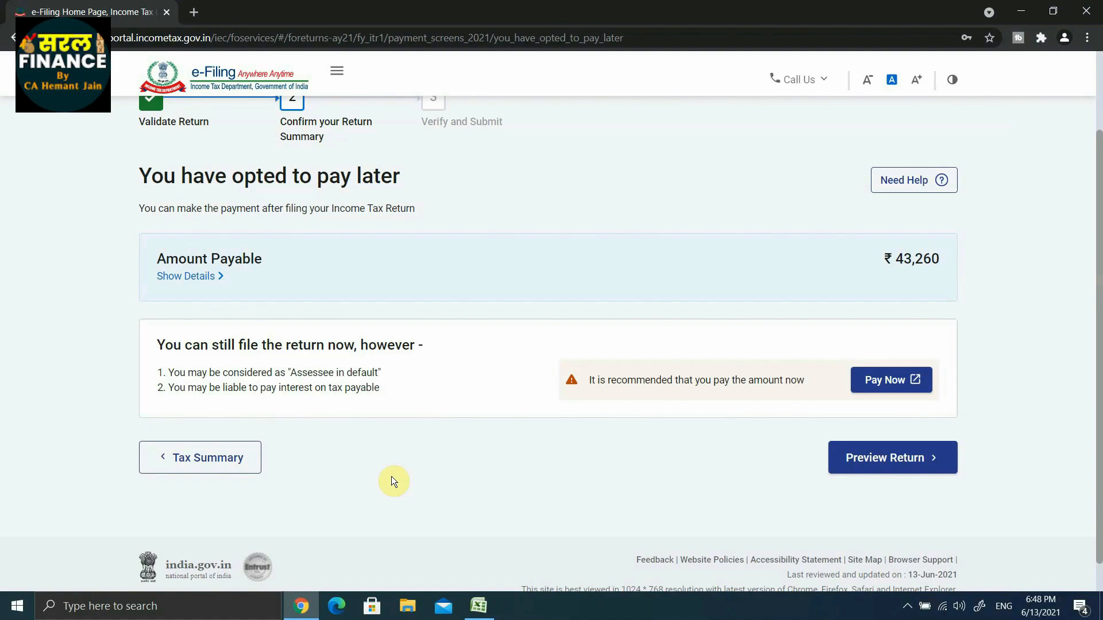
pyautogui.scroll(2, 357, 406)
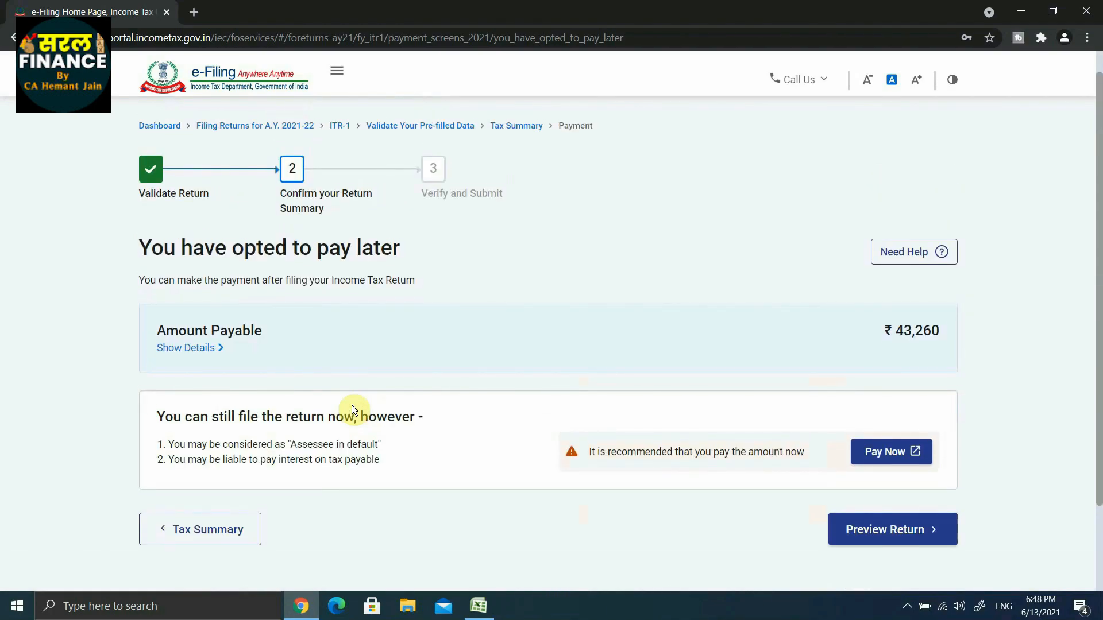
pyautogui.click(880, 534)
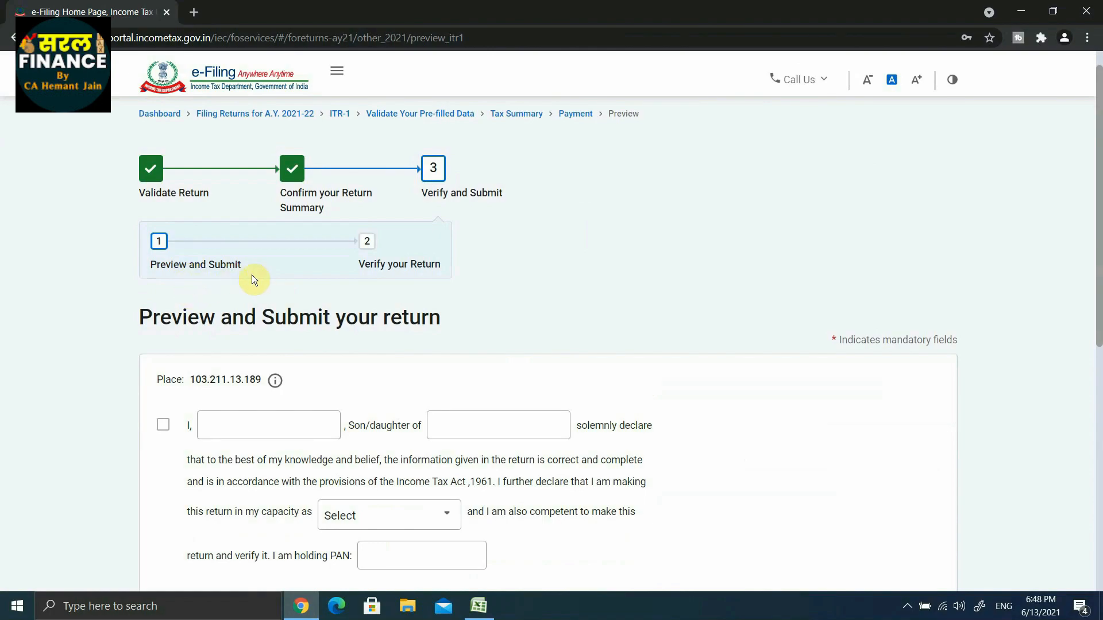
# Complete the declaration, including the taxpayer's PAN, leave the Tax Return Preparer details empty and proceed to the preview.
pyautogui.scroll(-2, 499, 265)
pyautogui.scroll(-1, 499, 265)
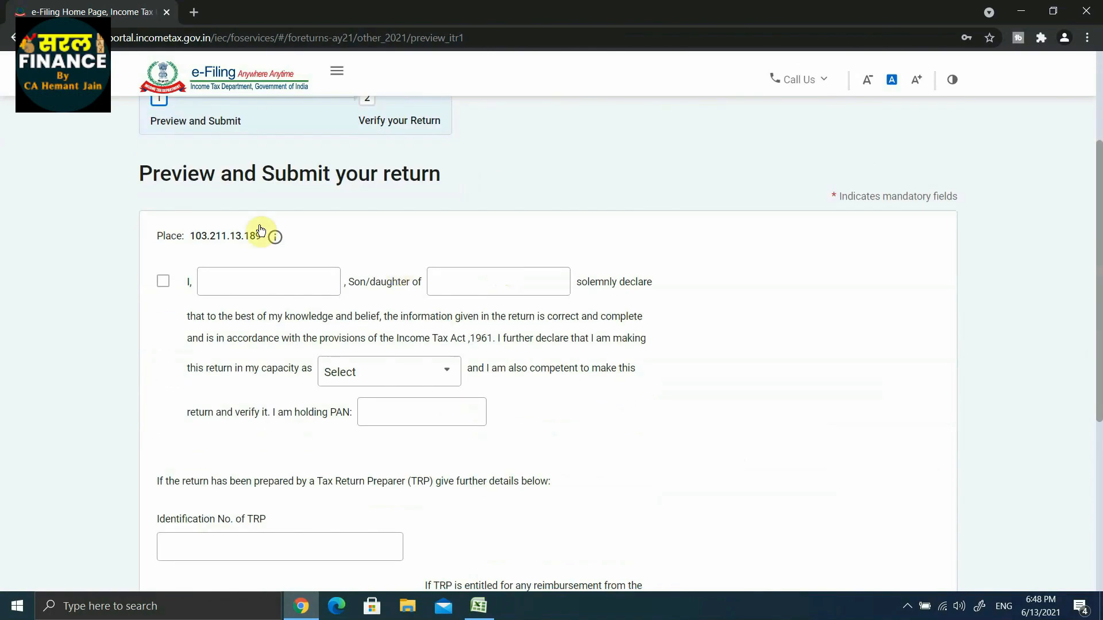
pyautogui.scroll(-1, 458, 277)
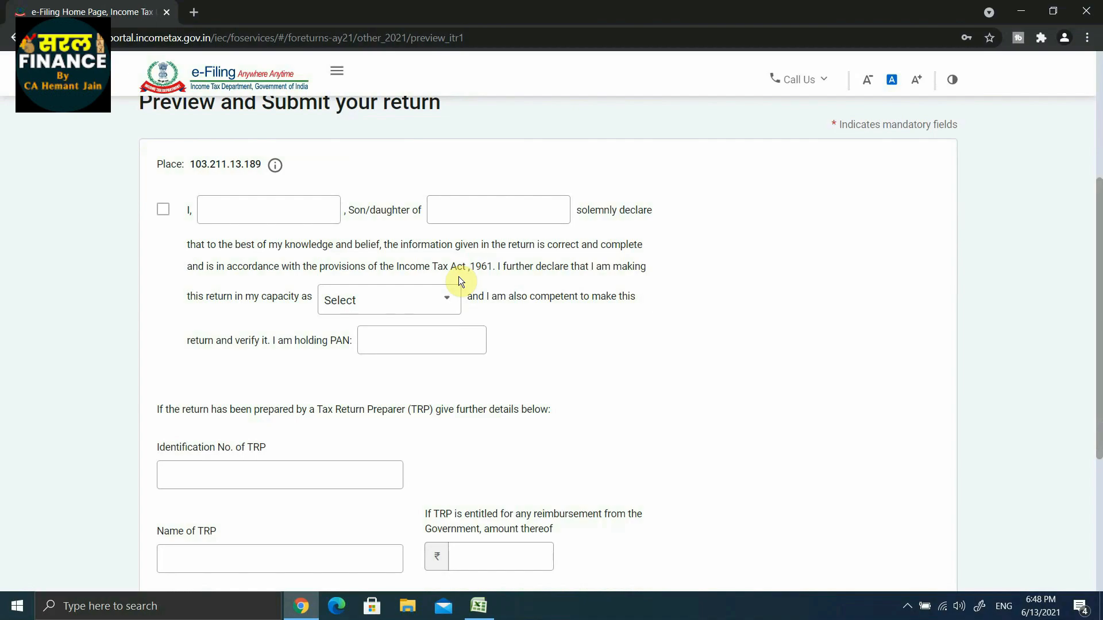
pyautogui.click(428, 347)
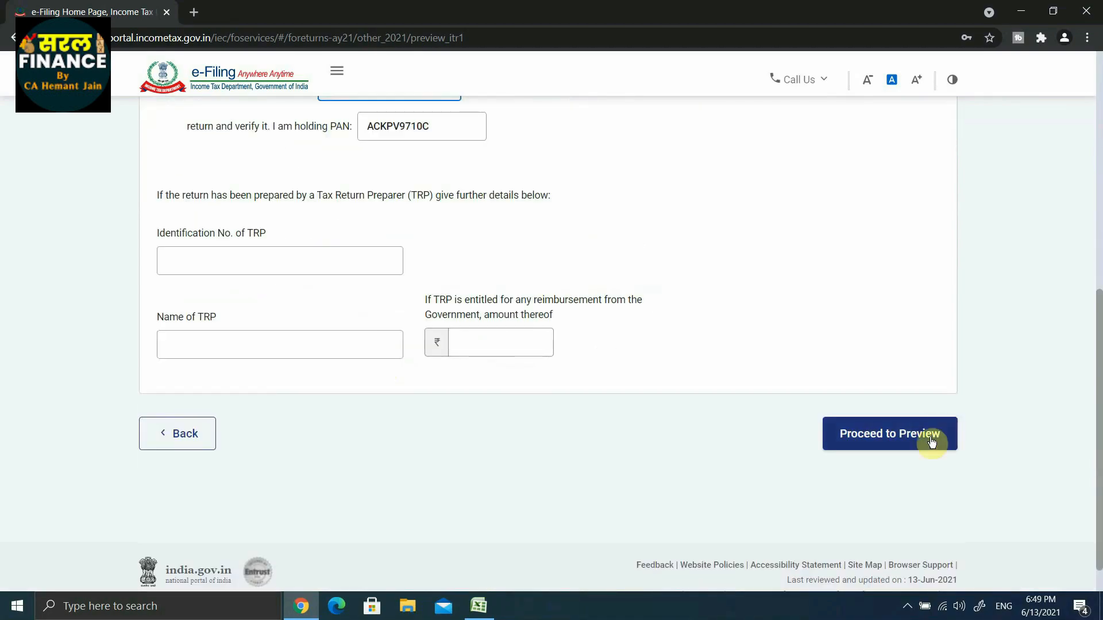
pyautogui.click(886, 436)
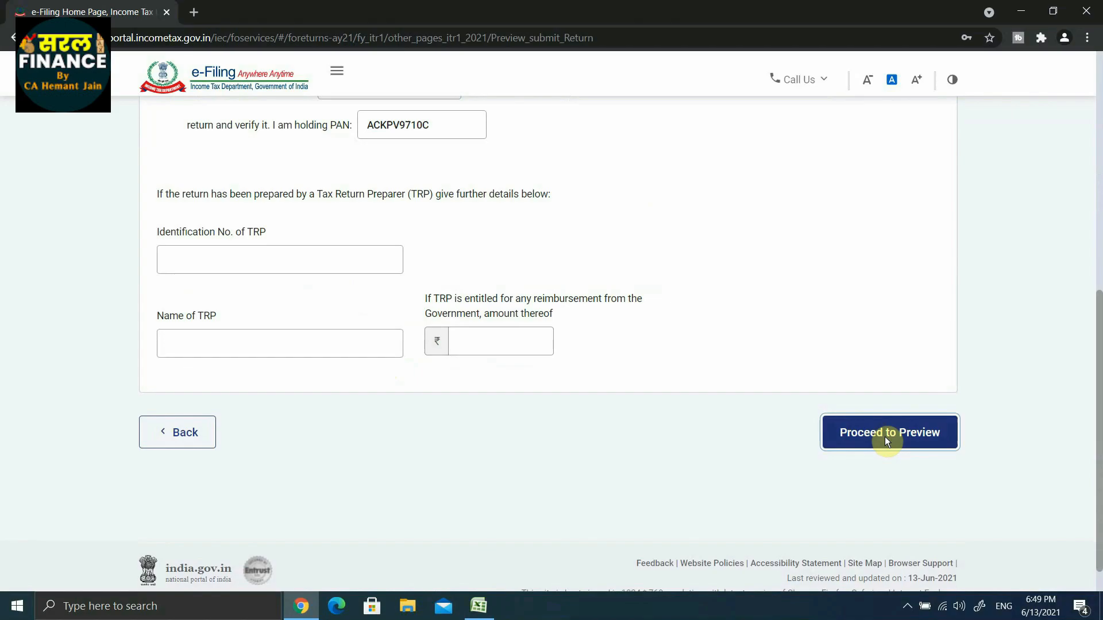
# Examine the ITR-1 preview, checking the general information, salary, house property, other income and deduction entries.
pyautogui.scroll(-8, 752, 359)
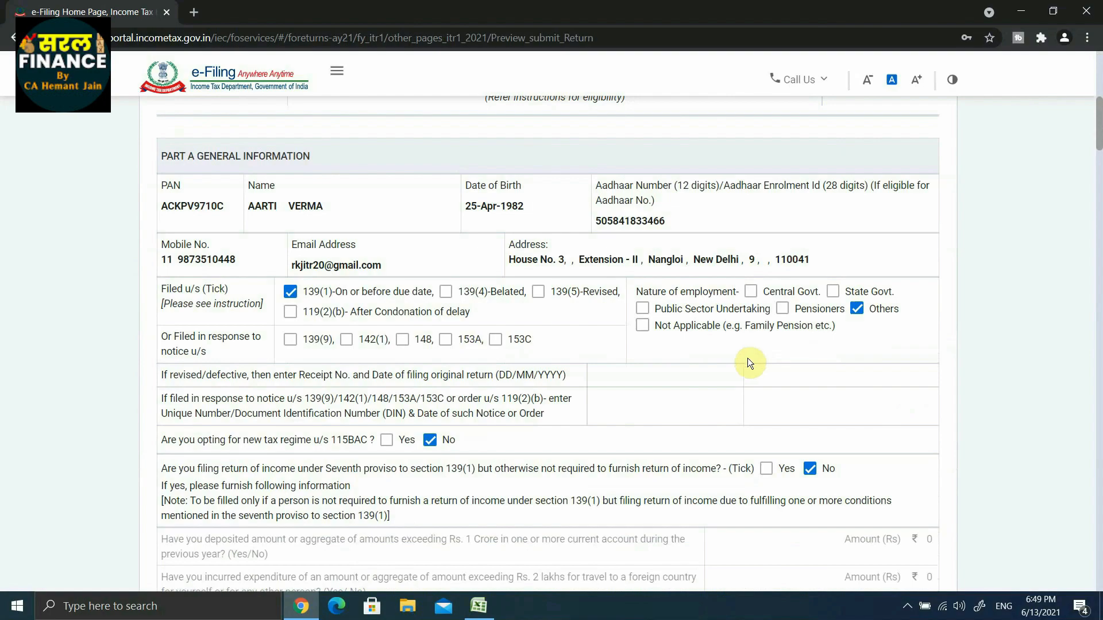
pyautogui.scroll(-7, 749, 359)
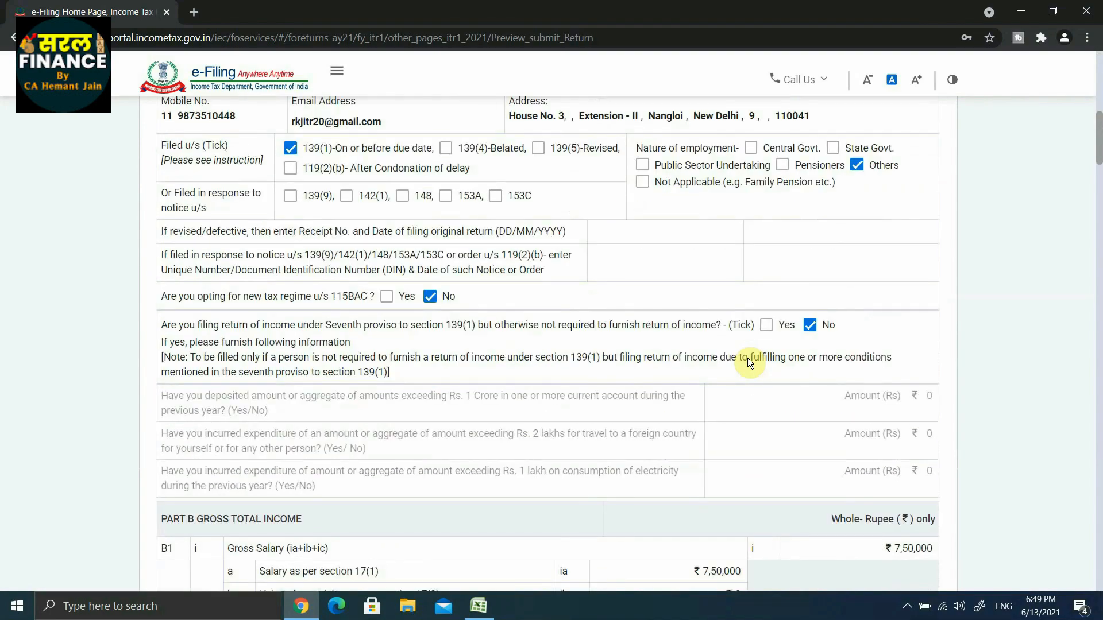
pyautogui.scroll(-4, 749, 361)
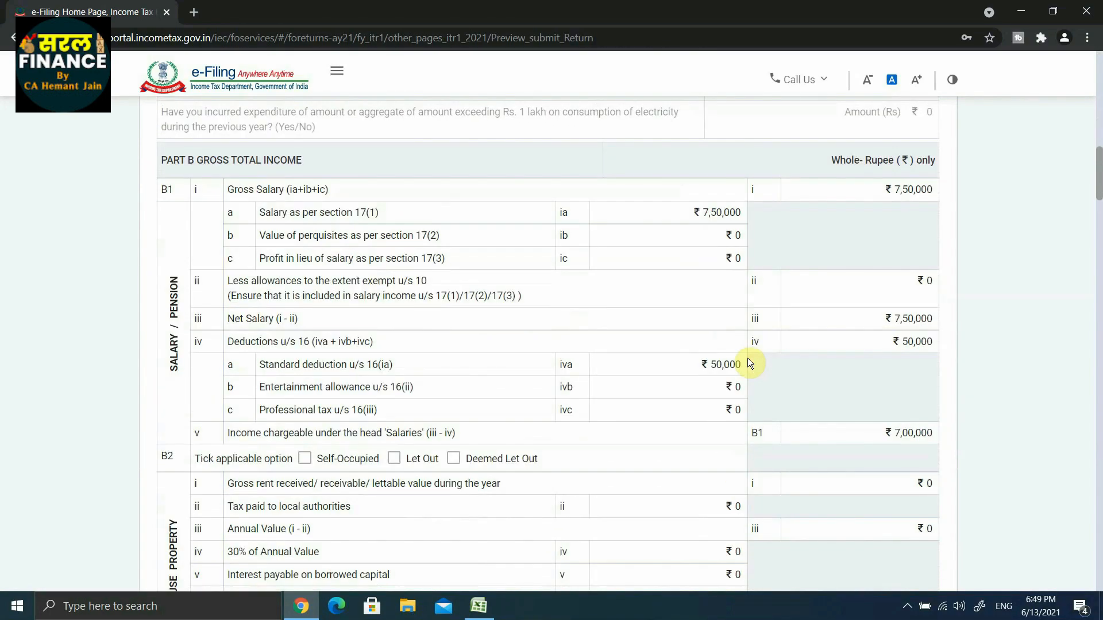
pyautogui.scroll(-9, 748, 358)
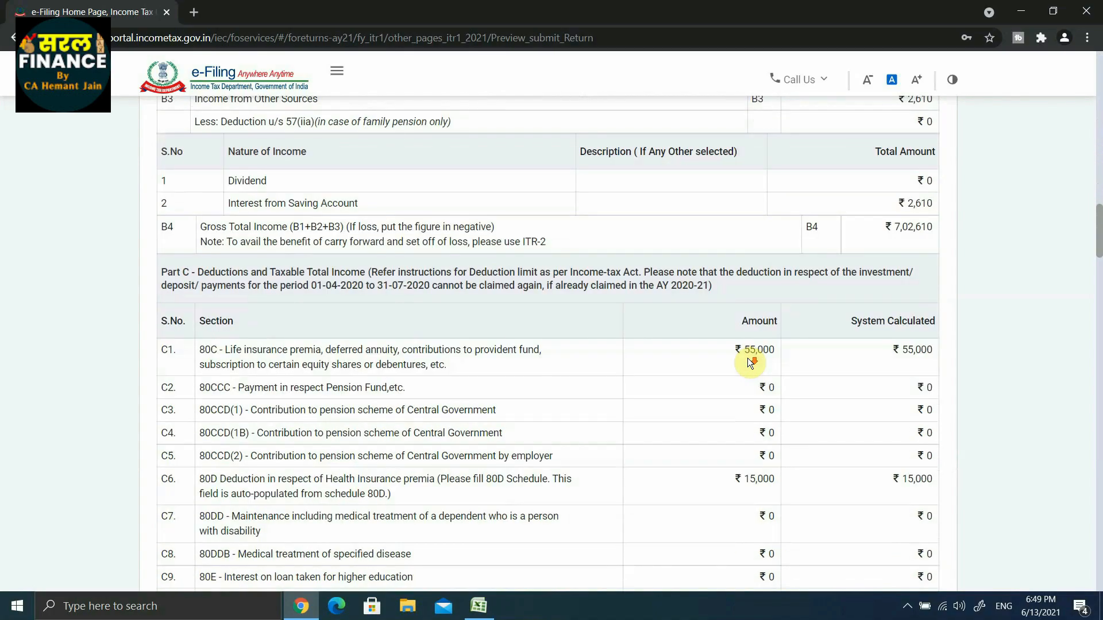
pyautogui.scroll(8, 748, 359)
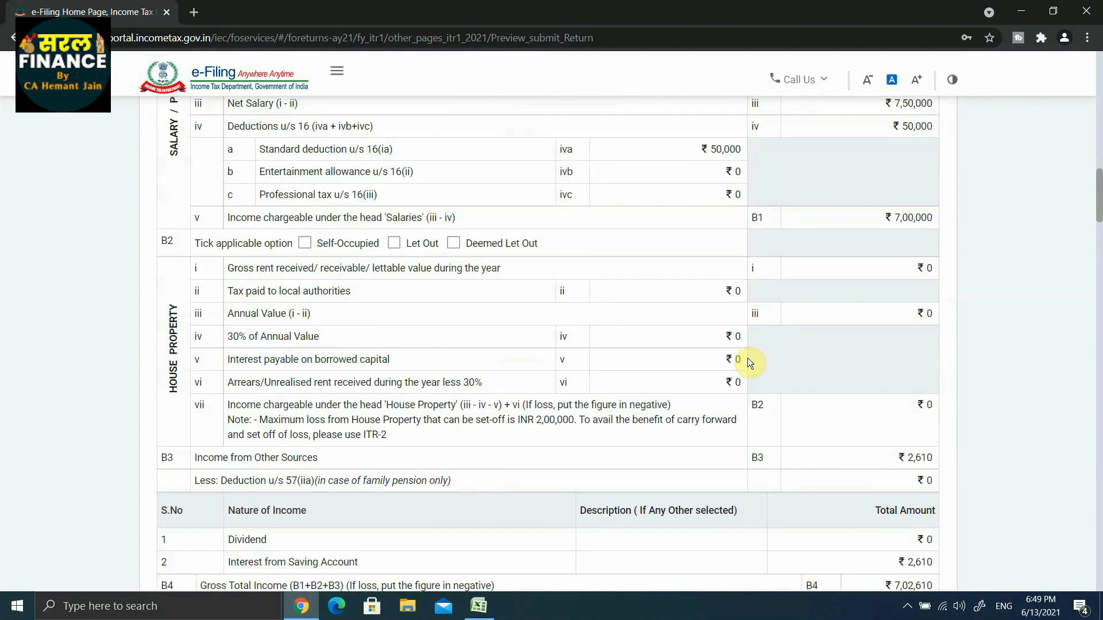
pyautogui.scroll(6, 748, 361)
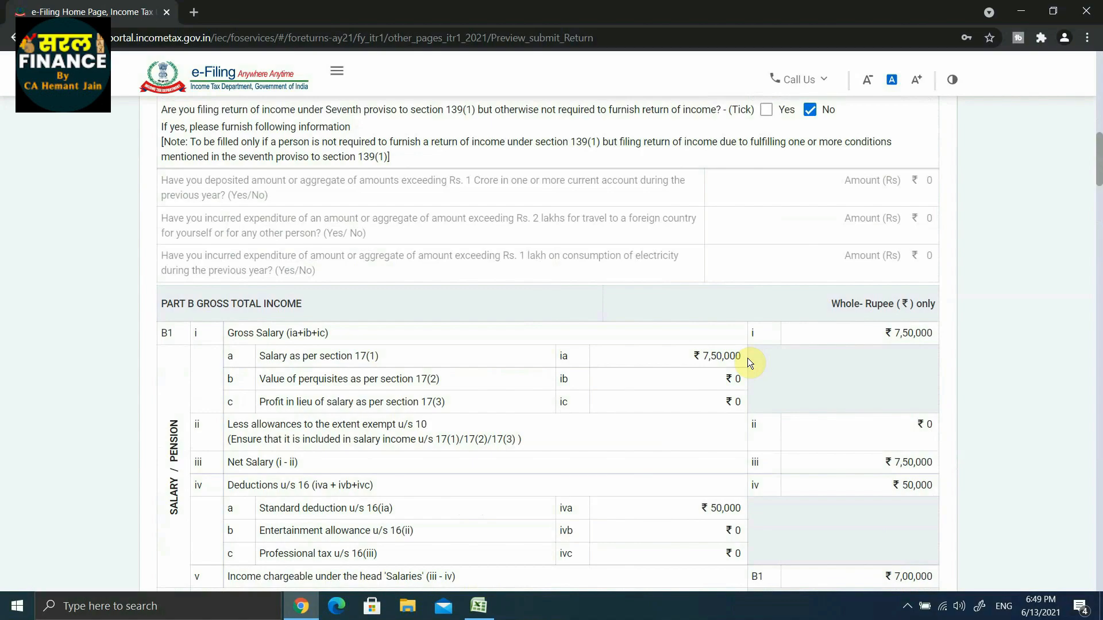
pyautogui.scroll(6, 749, 360)
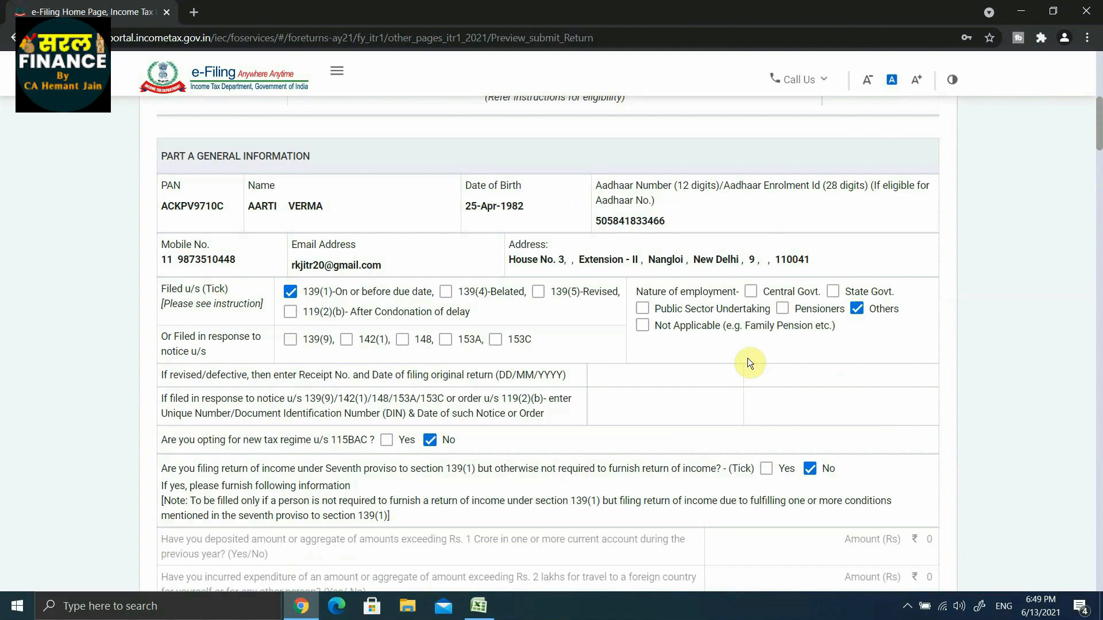
pyautogui.scroll(-2, 747, 362)
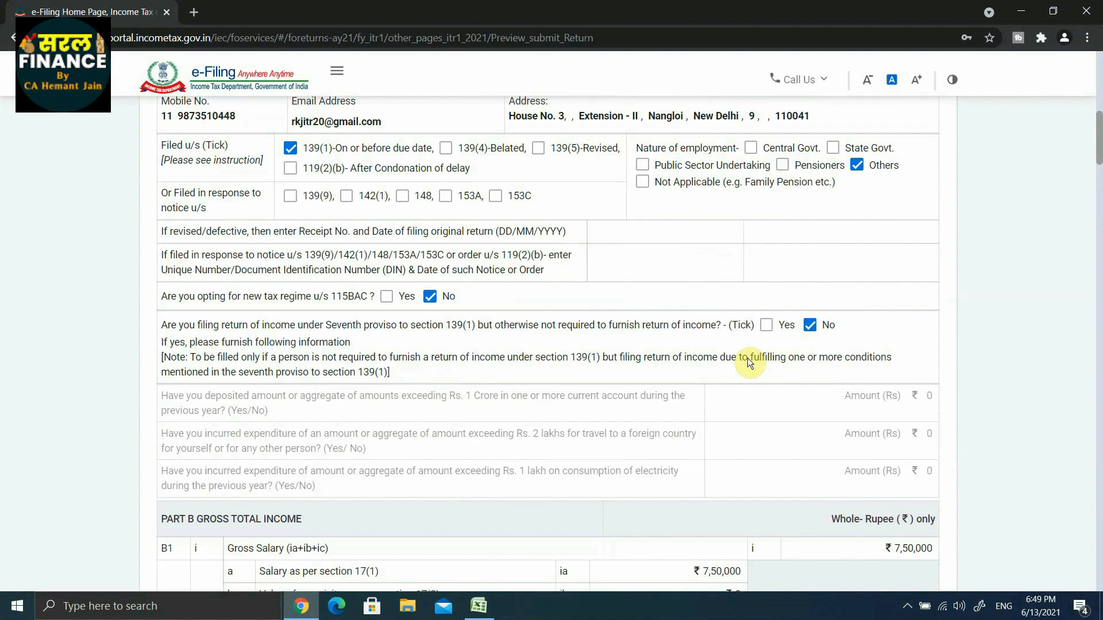
pyautogui.scroll(-3, 747, 362)
pyautogui.scroll(10, 749, 360)
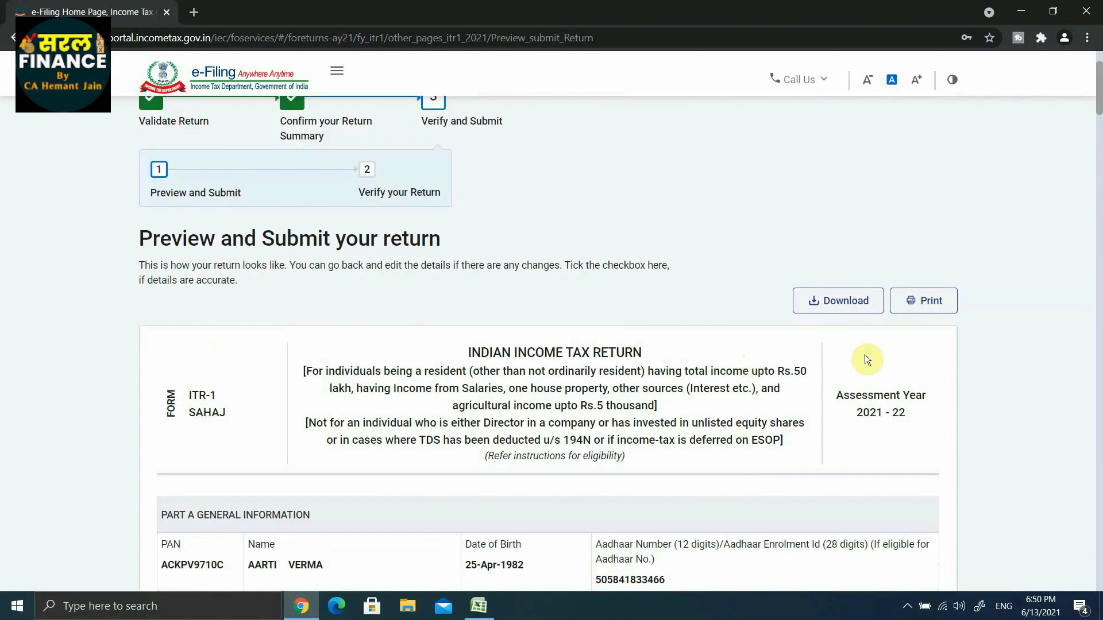